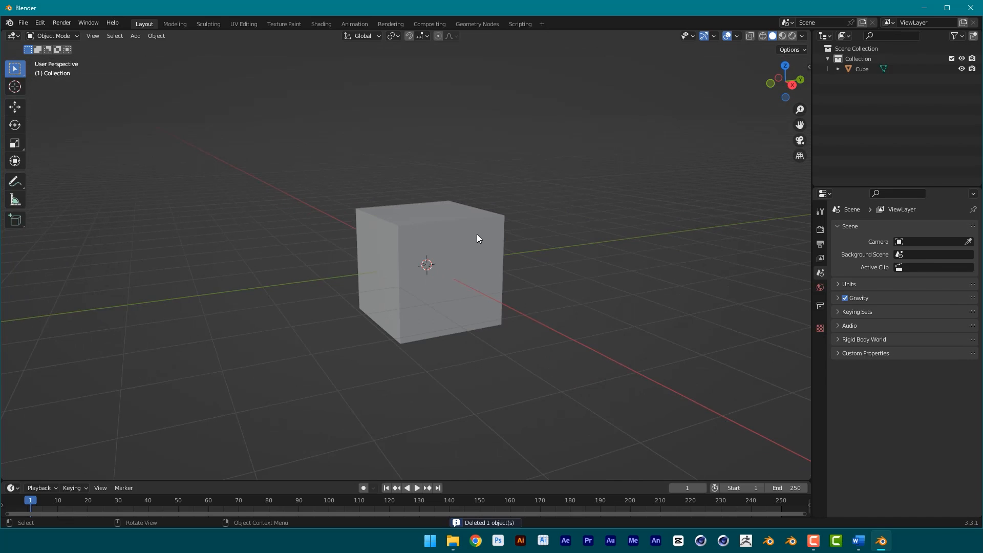
Select the cube, enter Edit Mode and switch to face selection.
left_click(477, 235)
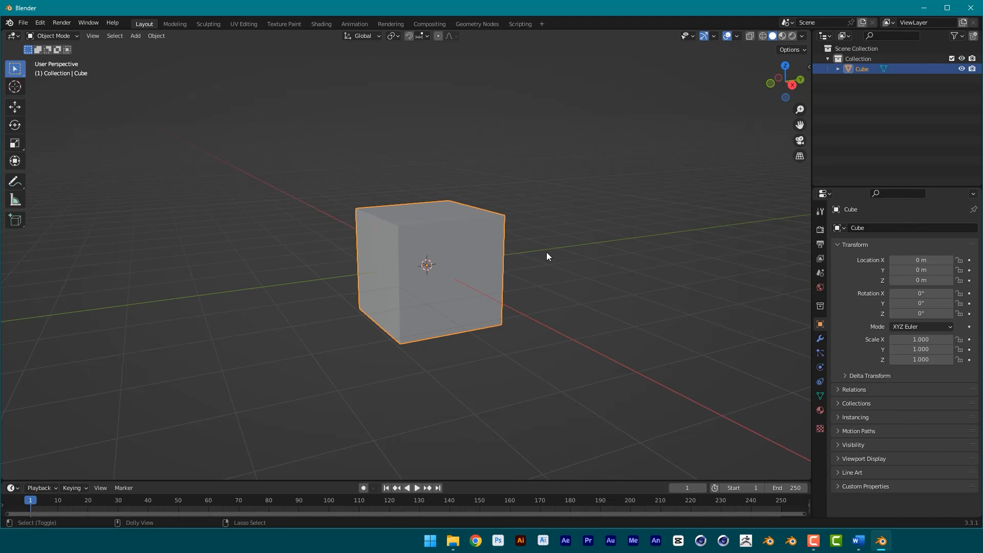
mouse_move(121, 236)
left_mouse_down("ctrl+shift")
mouse_move(116, 185)
mouse_move(61, 43)
left_mouse_up("ctrl+shift")
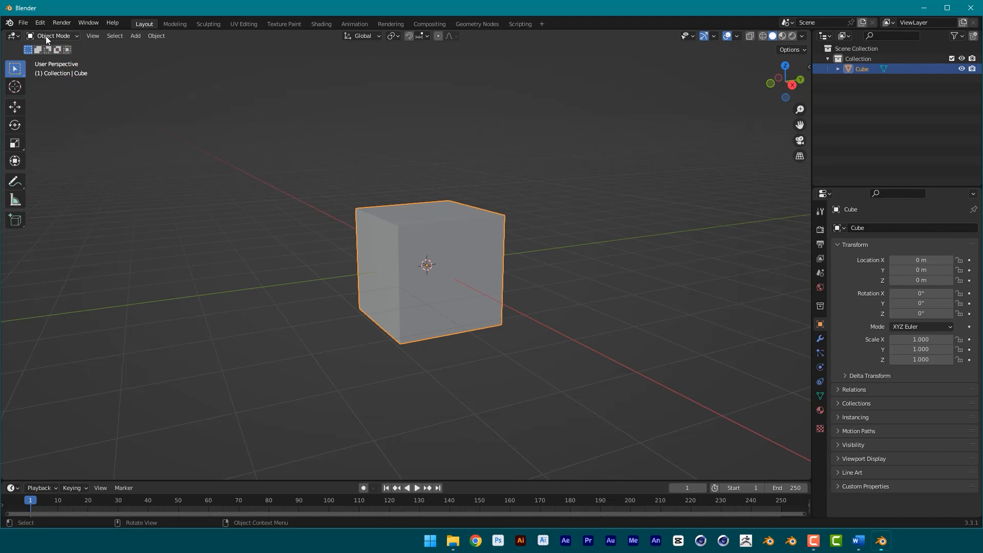
left_click(45, 35)
left_click(53, 60)
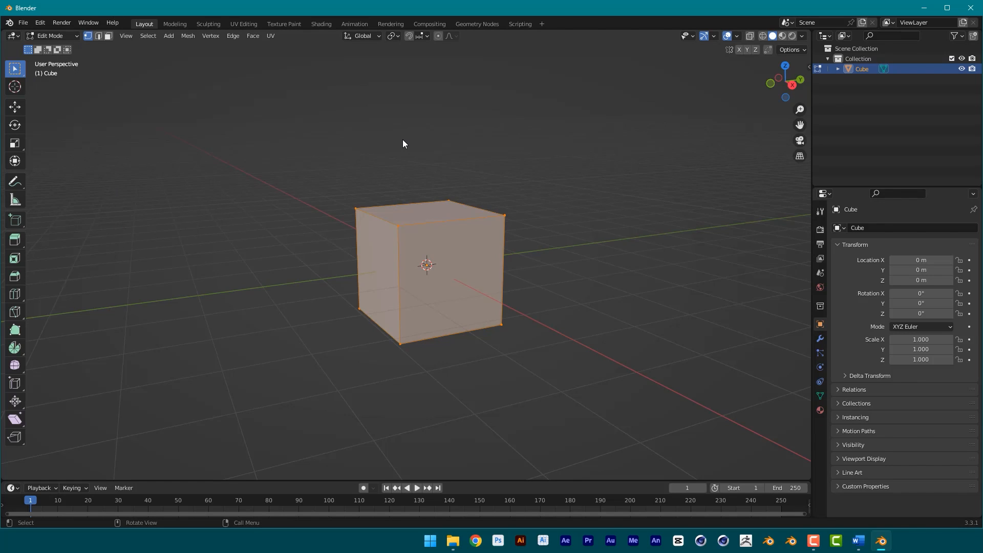
key("3")
left_click(435, 215)
key("s")
key("Escape")
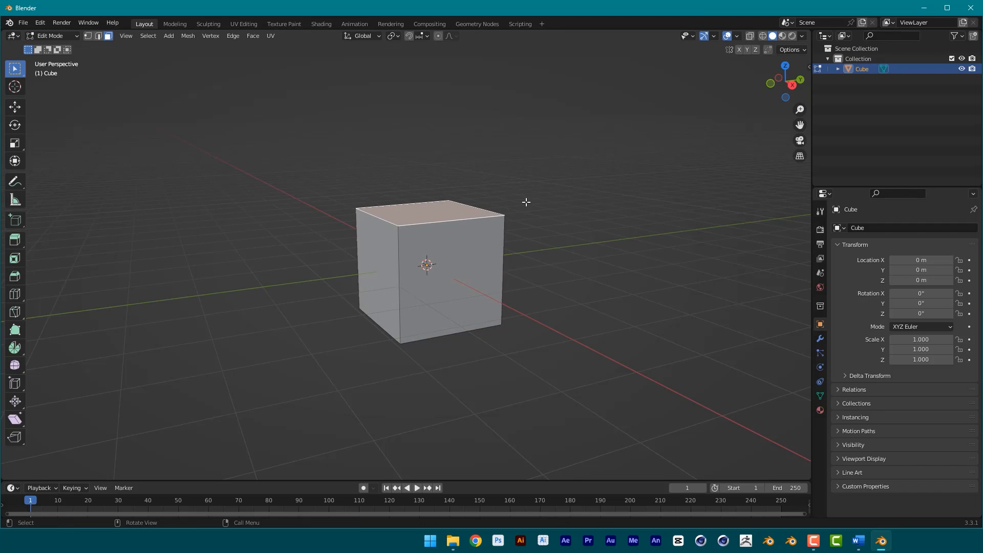
left_click(451, 283)
key("s")
key("Escape")
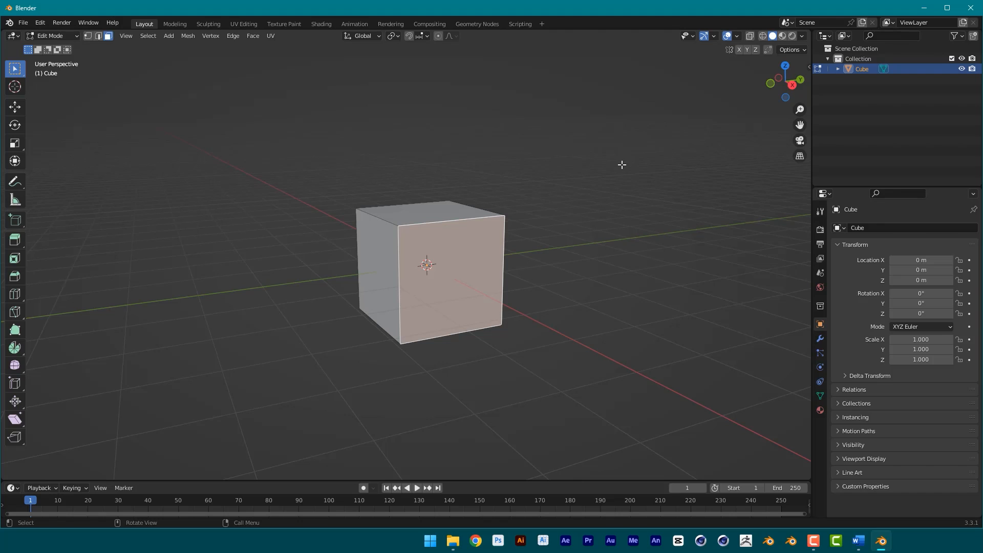
key("ctrl+shift+d")
mouse_move(205, 188)
left_mouse_down()
mouse_move(46, 38)
mouse_move(109, 40)
left_mouse_up()
left_click(427, 212)
middle_click_drag(579, 198, 567, 213)
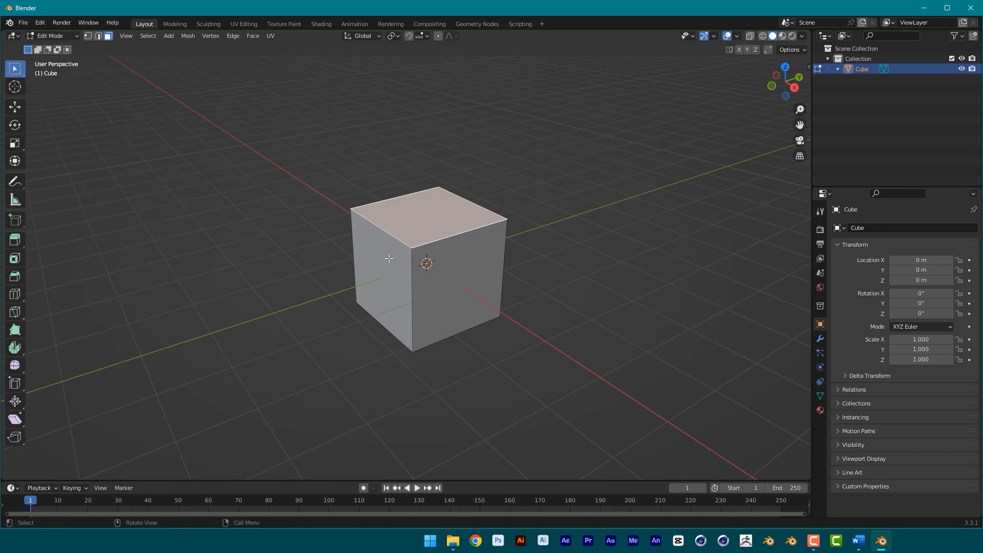
left_click(391, 257)
left_click(456, 258)
left_click(423, 216)
left_click(394, 250)
left_click(444, 256)
left_click(421, 222)
left_click(392, 271)
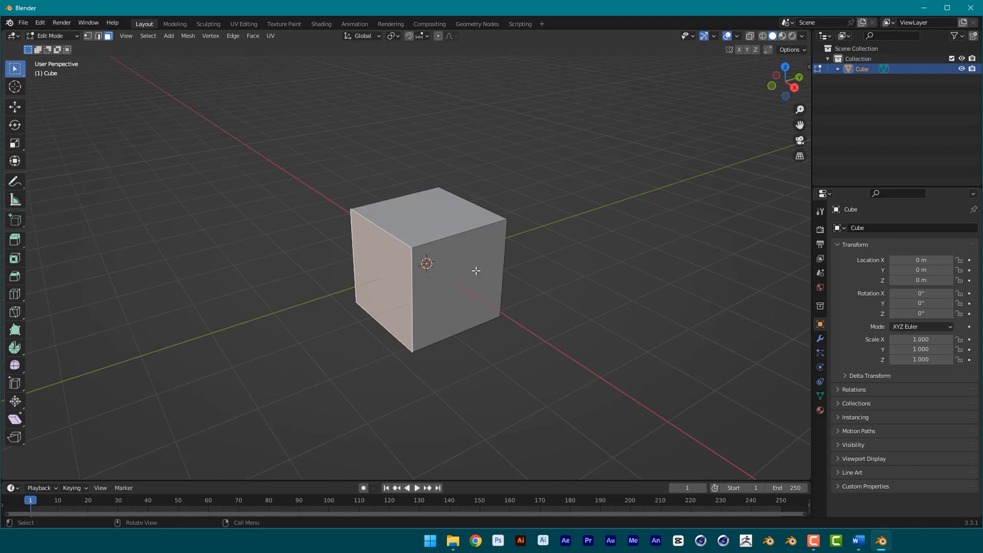
left_click(476, 270)
Select the cube's top face and scale it down almost to a point to form a pyramid.
middle_click_drag(446, 211, 445, 198)
left_click(437, 205)
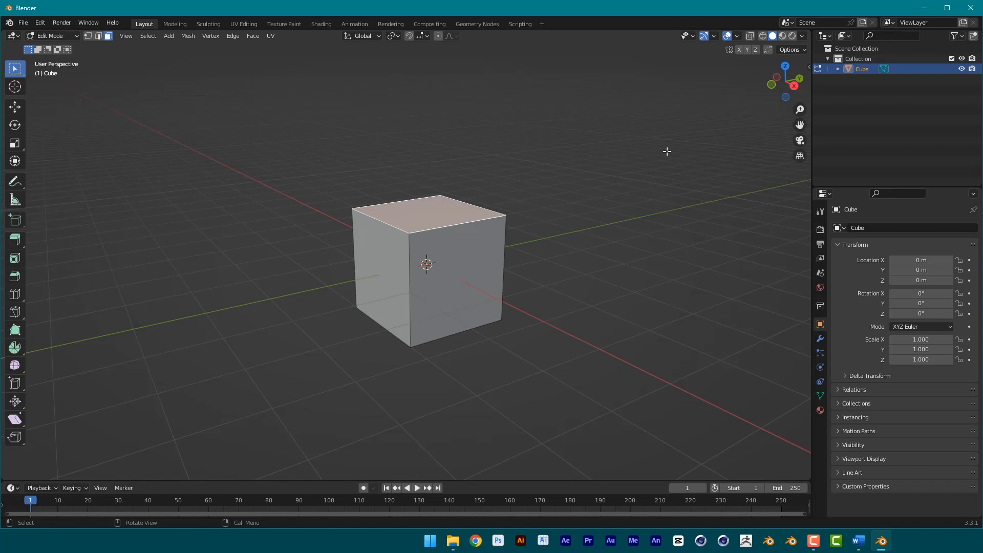
key("s")
right_click(486, 176)
key("s")
right_click(483, 211)
key("s")
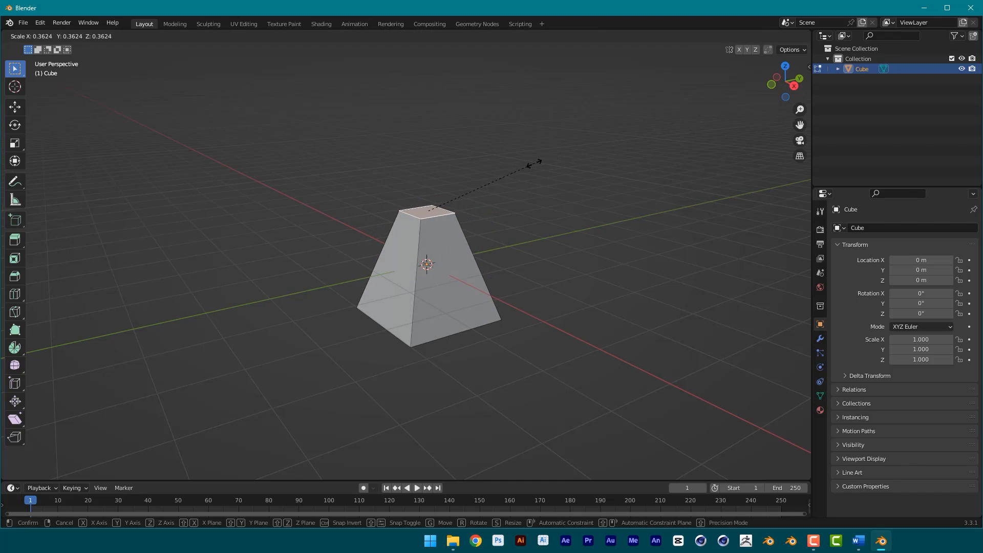
left_click(441, 193)
Select the pyramid's bottom face and scale it up to widen the base.
middle_click_drag(544, 305, 548, 215)
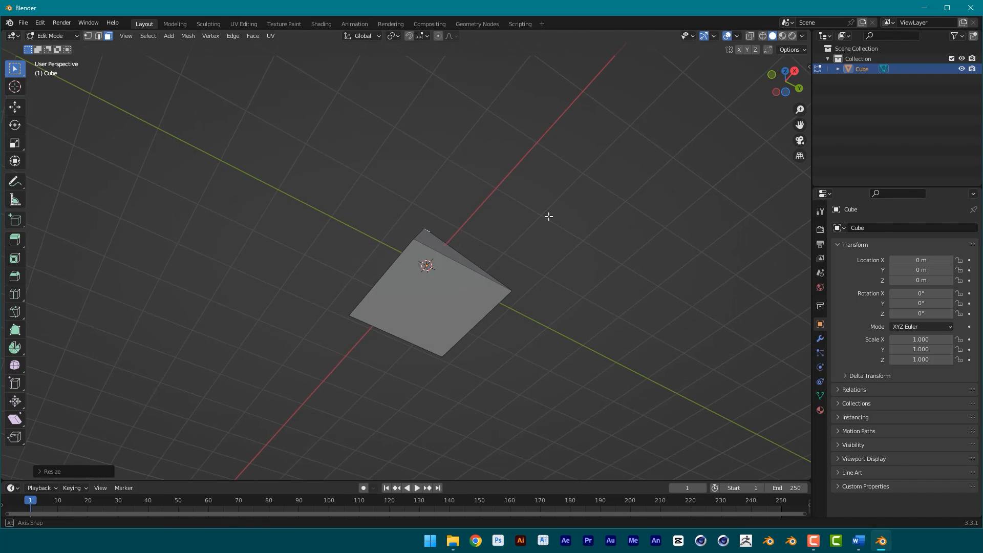
left_click(491, 296)
scroll(615, 231, "down", 1)
key("s")
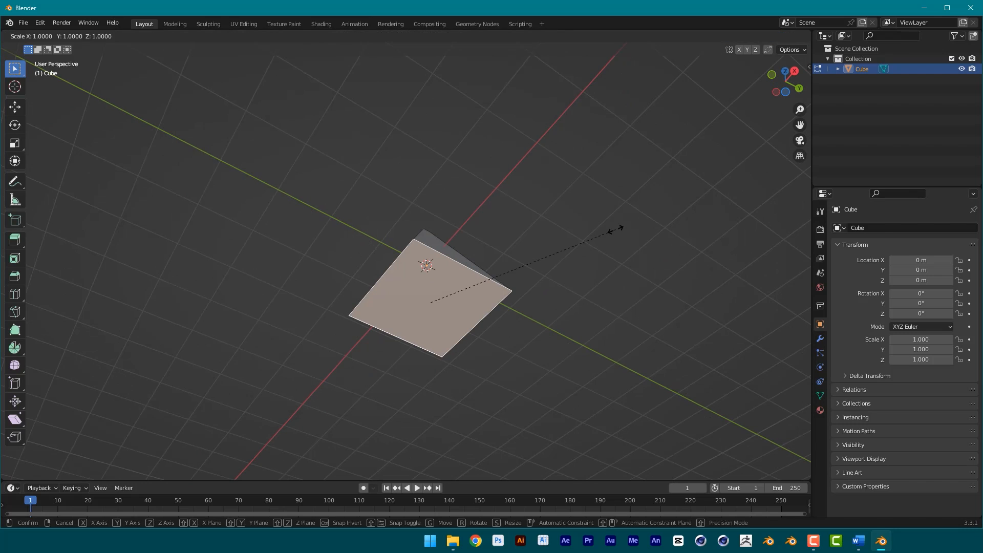
right_click(575, 259)
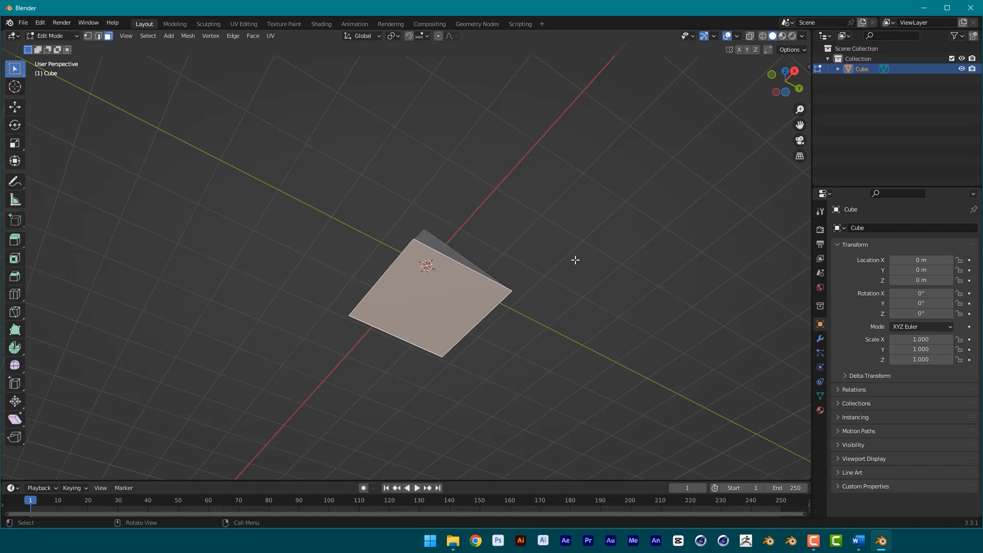
middle_click_drag(629, 237, 628, 281)
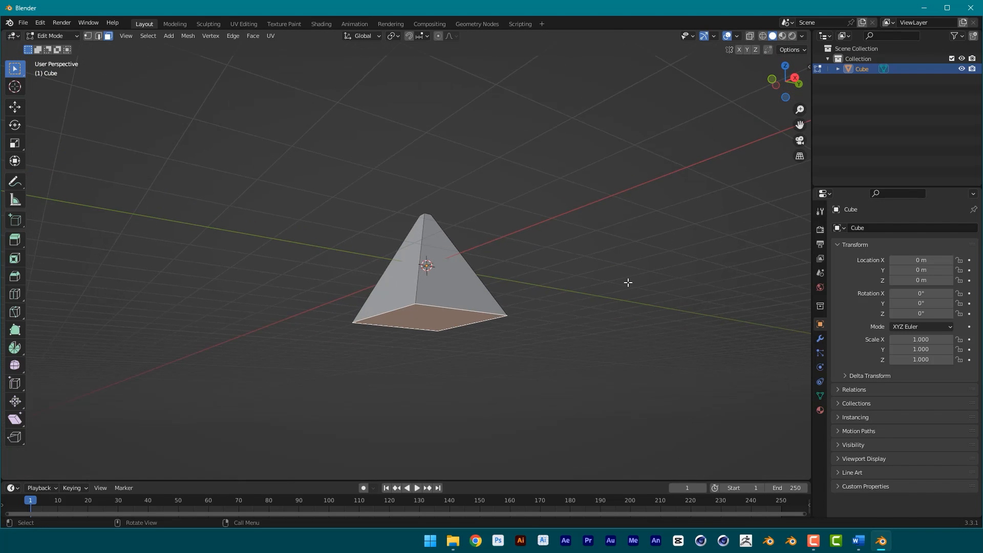
key("s")
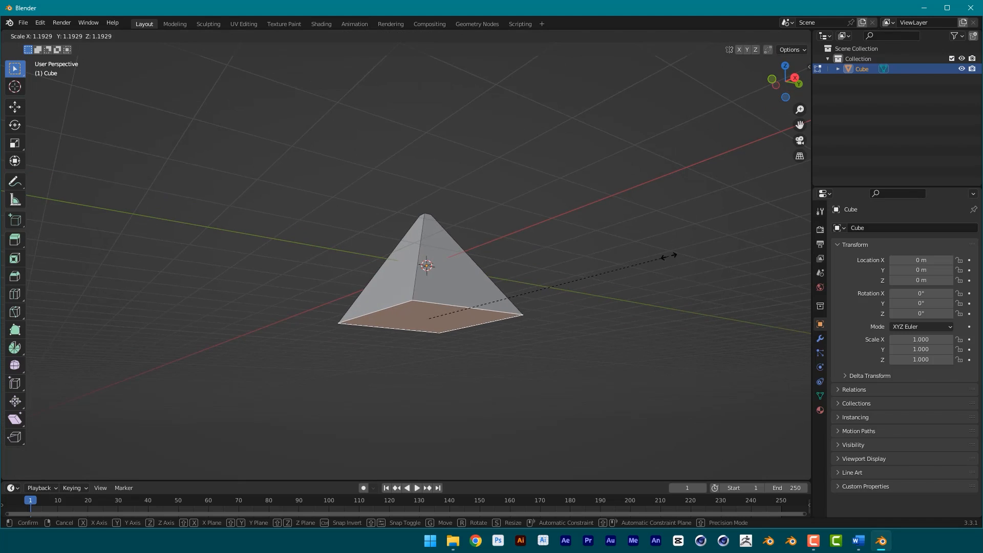
left_click(729, 235)
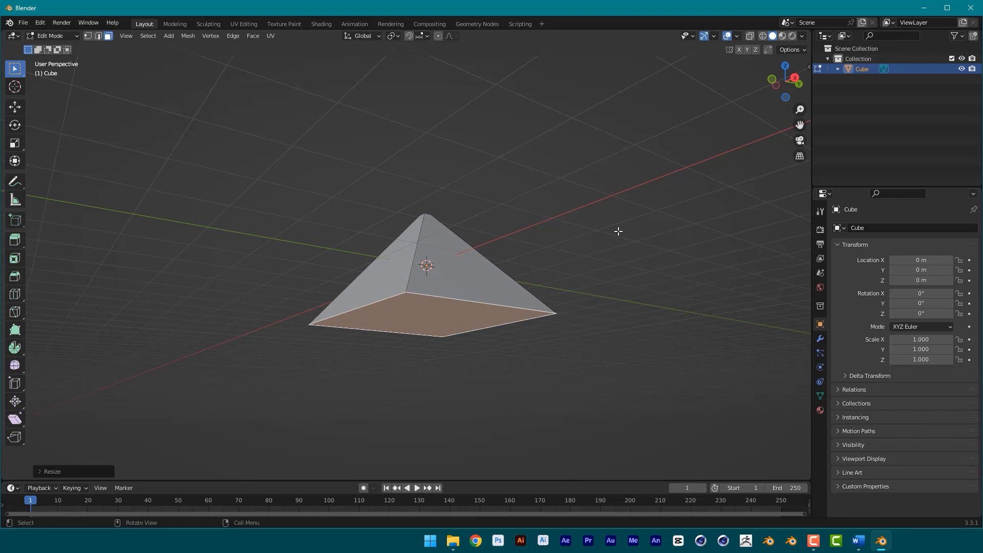
middle_click_drag(597, 246, 542, 217)
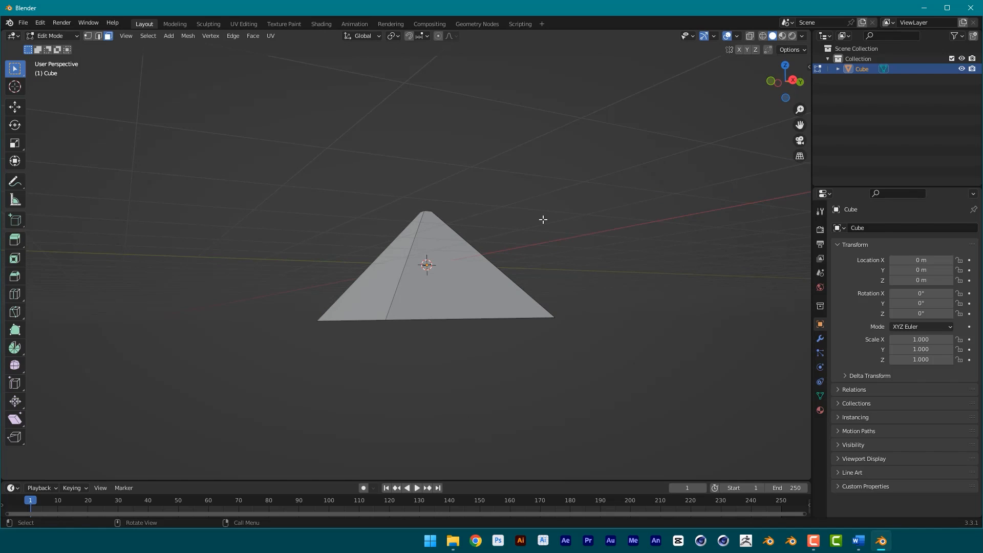
middle_click_drag(520, 207, 532, 249)
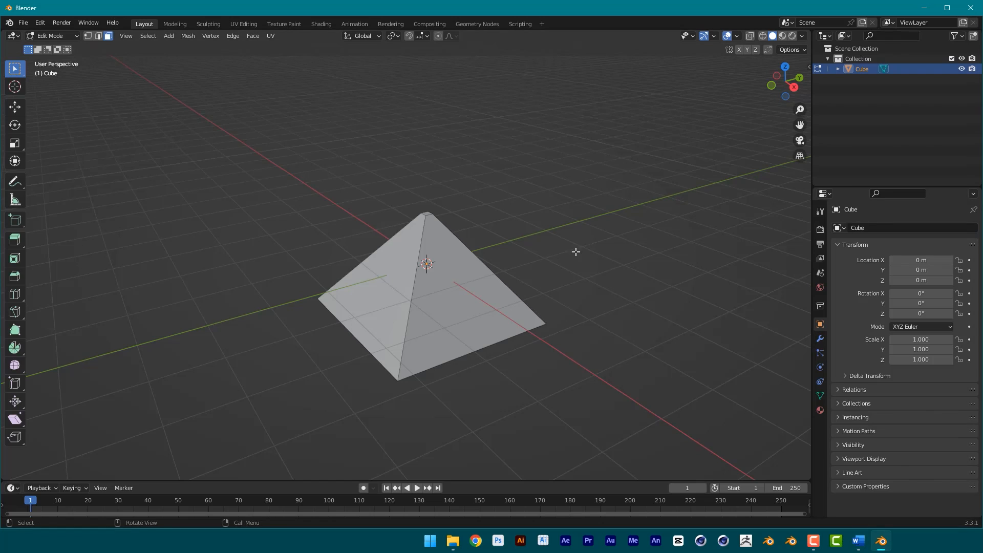
middle_click_drag(575, 251, 544, 271)
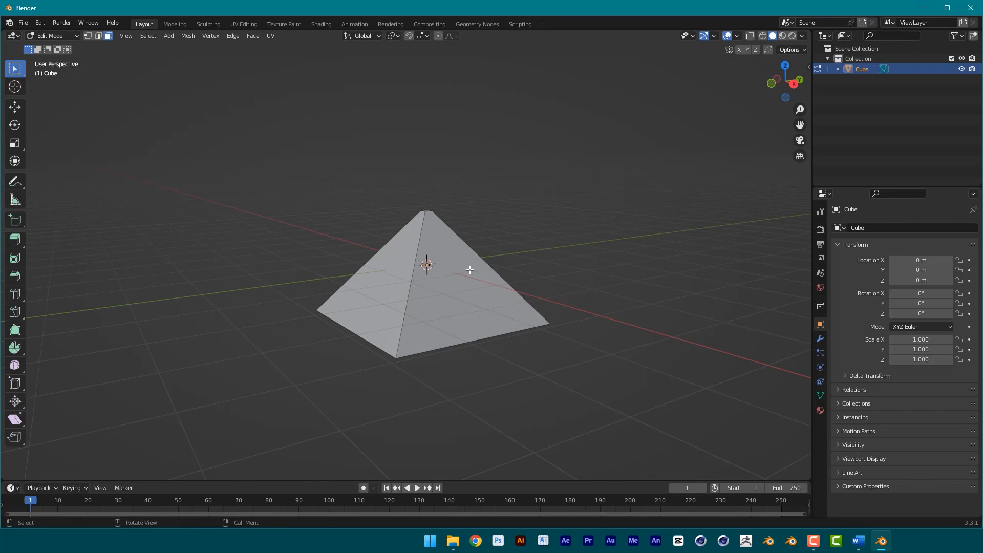
left_click_drag(573, 315, 929, 55, "ctrl")
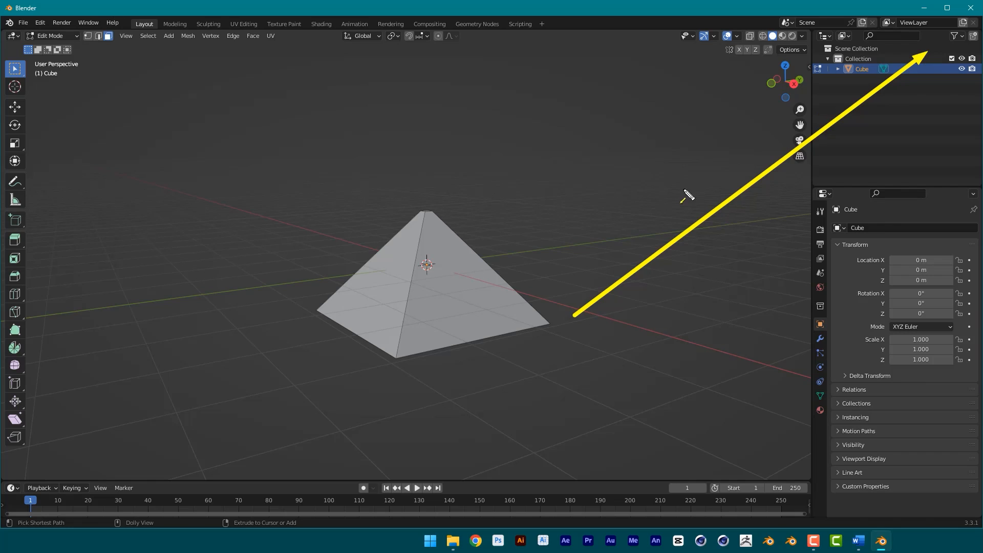
mouse_move(284, 289)
left_mouse_down("ctrl")
mouse_move(75, 95)
mouse_move(61, 40)
left_mouse_up("ctrl")
Switch the pyramid from Edit Mode back to Object Mode.
left_click(51, 36)
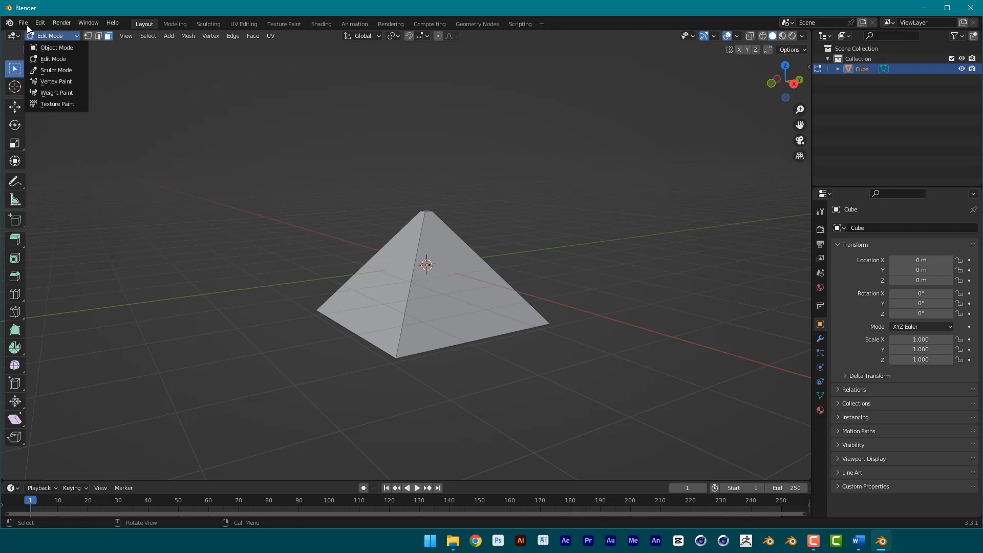
left_click(49, 46)
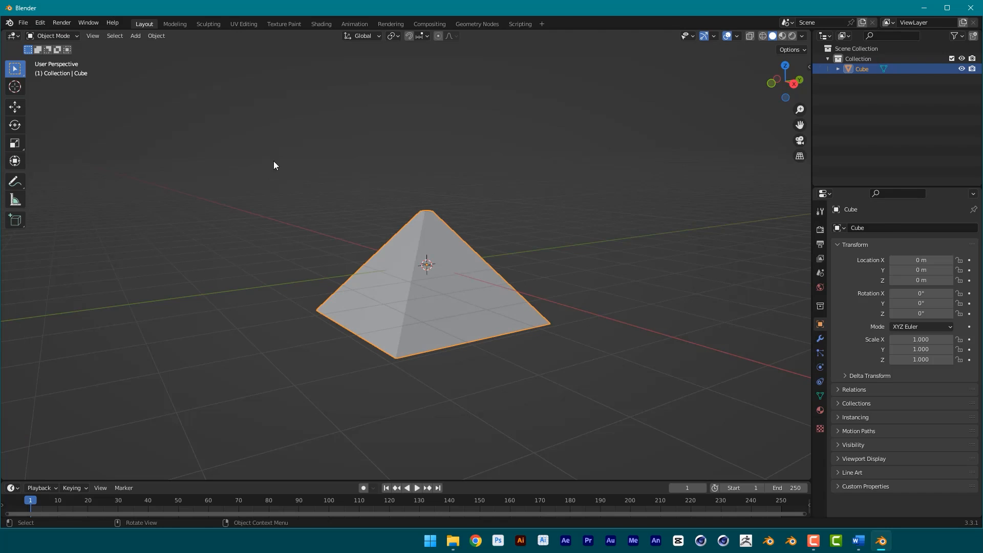
left_click(62, 36)
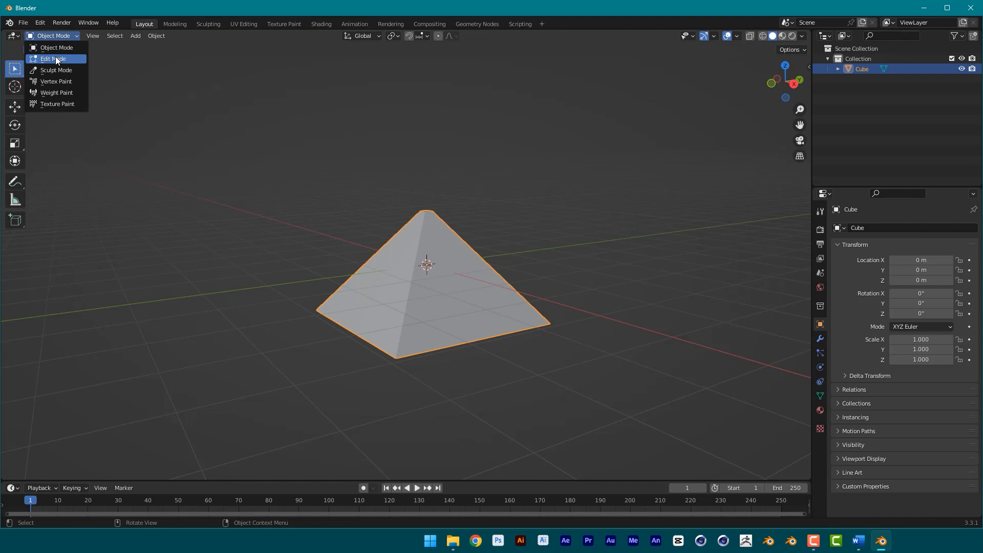
left_click(54, 58)
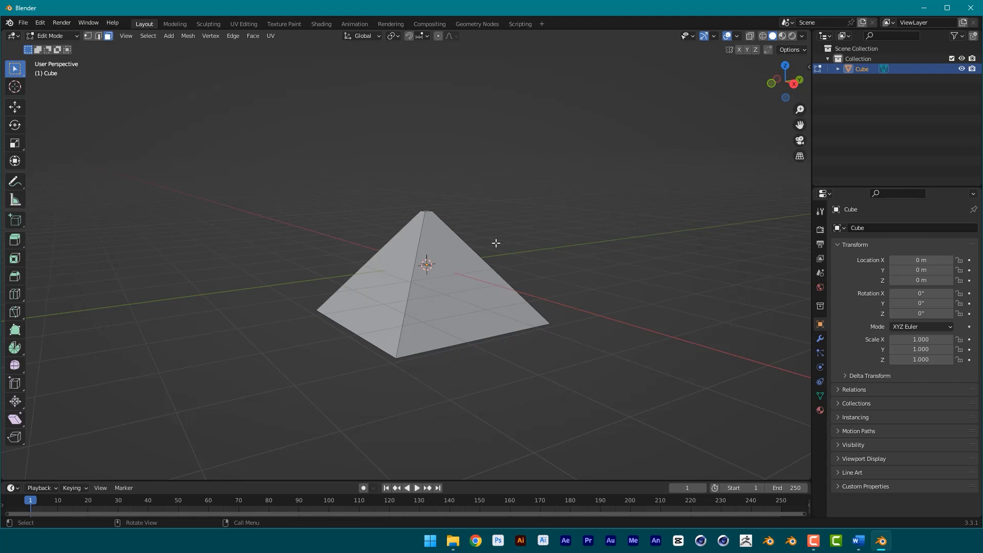
key("Tab")
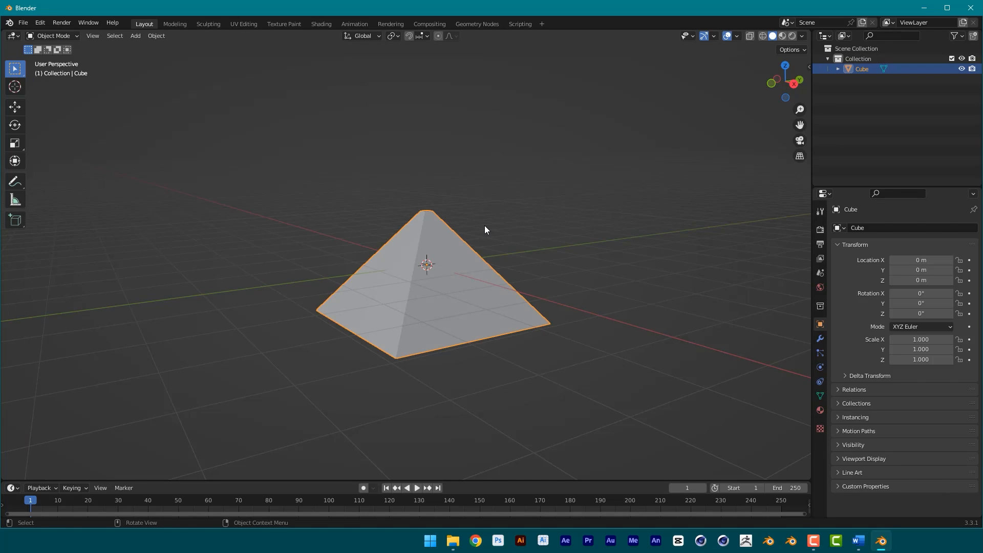
key("ctrl+shift+d")
mouse_move(664, 176)
left_mouse_down()
mouse_move(474, 278)
mouse_move(465, 278)
mouse_move(443, 210)
left_mouse_up()
key("ctrl+z")
key("g")
mouse_move(531, 170)
left_mouse_down()
mouse_move(740, 262)
mouse_move(819, 339)
left_mouse_up()
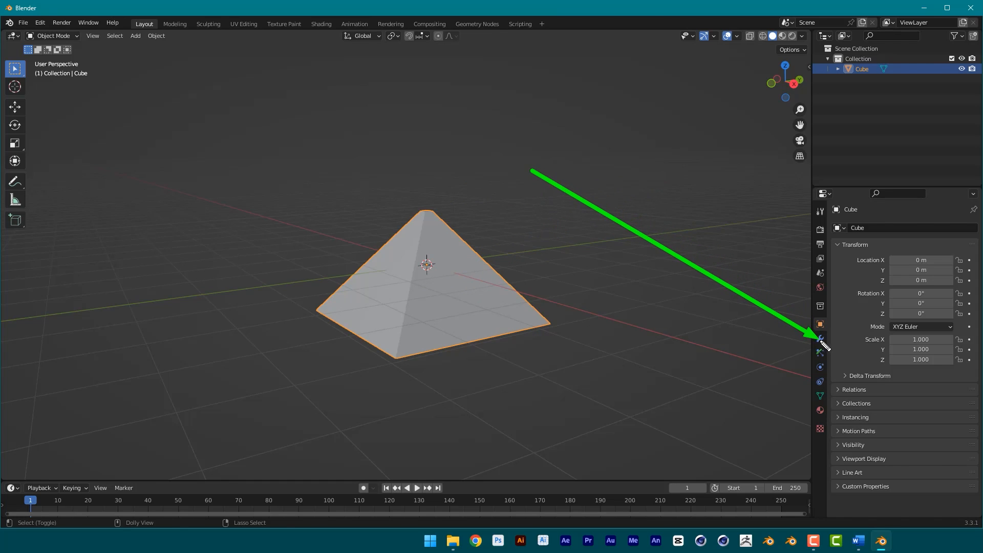
key("ctrl+shift+d")
Add a Subdivision Surface modifier to the pyramid.
left_click(820, 339)
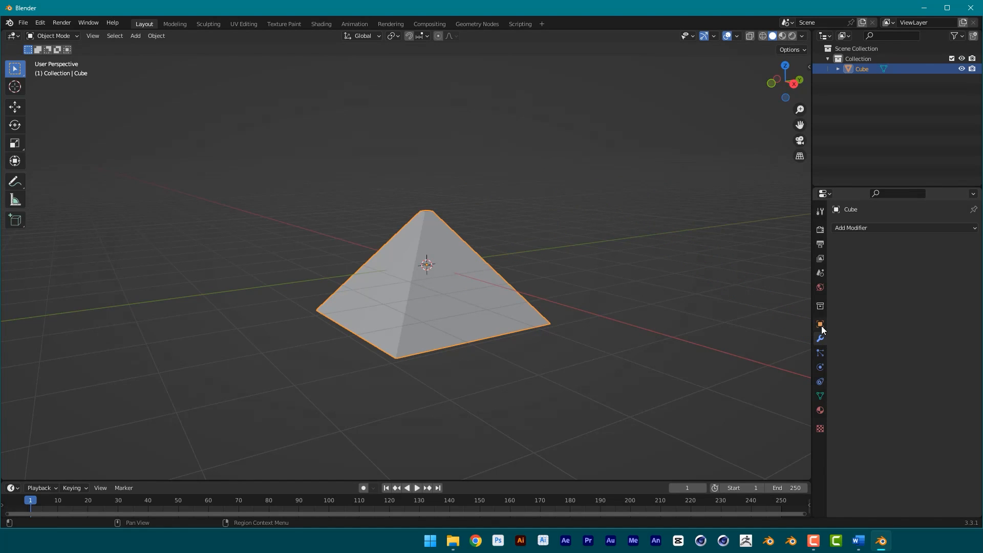
left_click(870, 230)
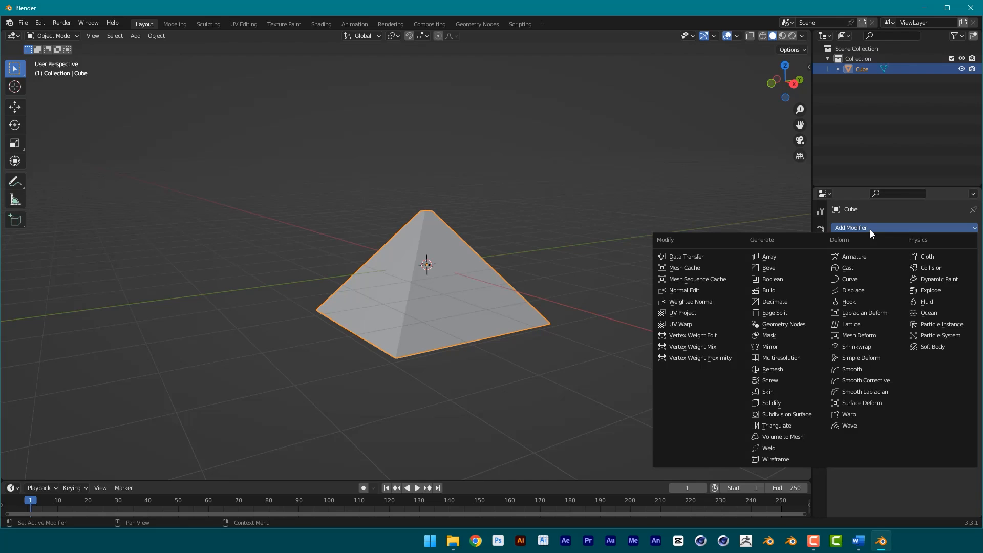
left_click(788, 414)
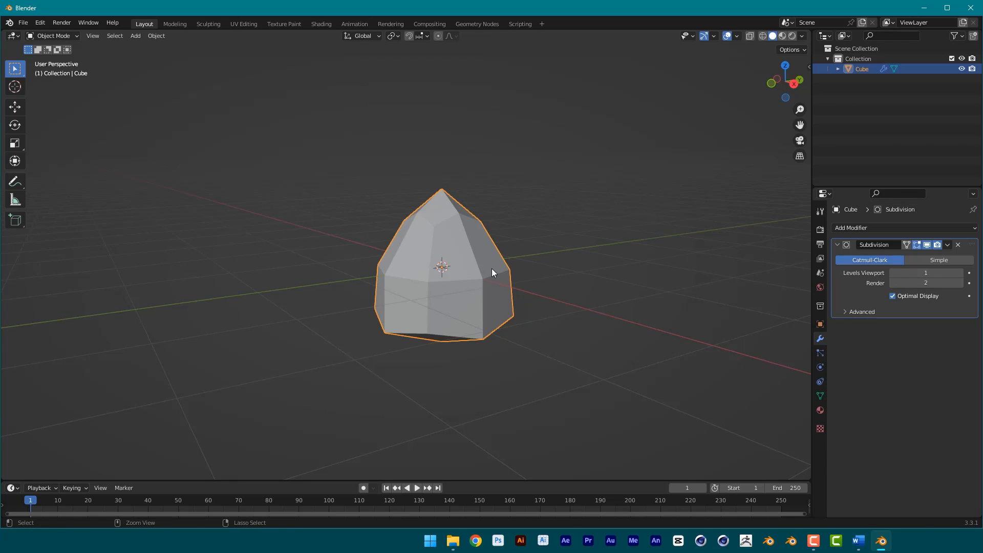
key("ctrl+shift+d")
mouse_move(597, 172)
left_mouse_down()
mouse_move(454, 278)
mouse_move(476, 284)
left_mouse_up()
mouse_move(609, 172)
left_mouse_down()
mouse_move(897, 285)
mouse_move(851, 281)
mouse_move(964, 280)
left_mouse_up()
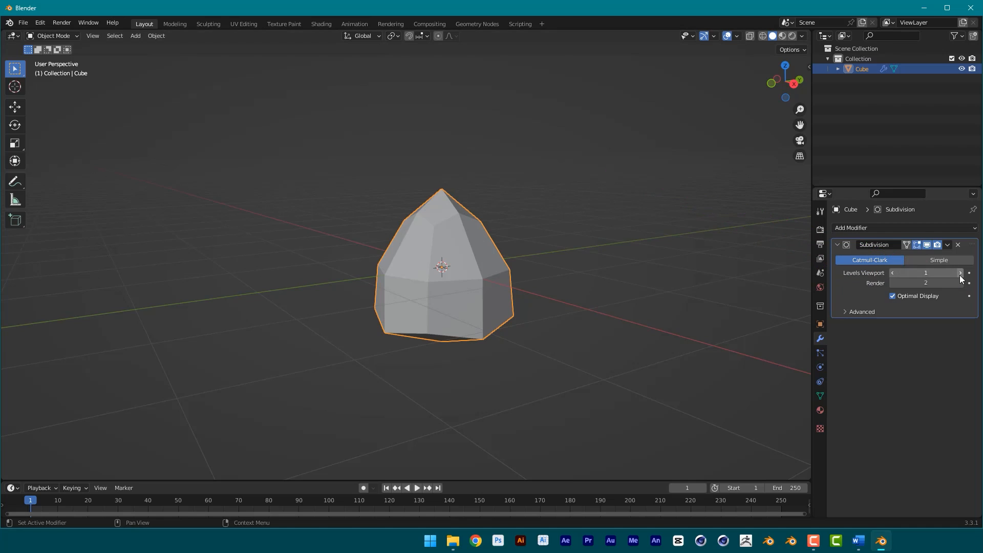
Raise the Subdivision modifier's viewport levels to 6 to smooth the shape.
left_click(960, 273)
left_click(961, 273)
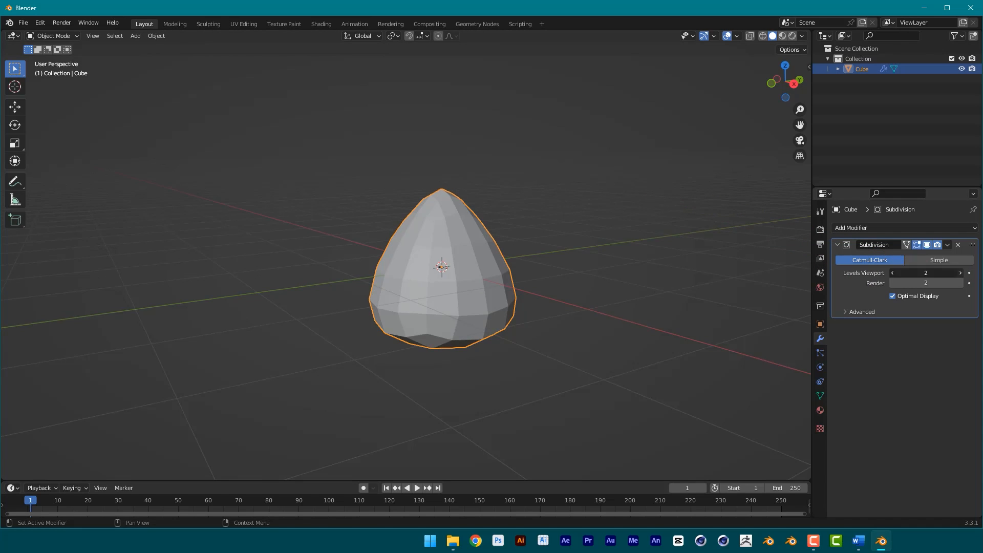
left_click(960, 274)
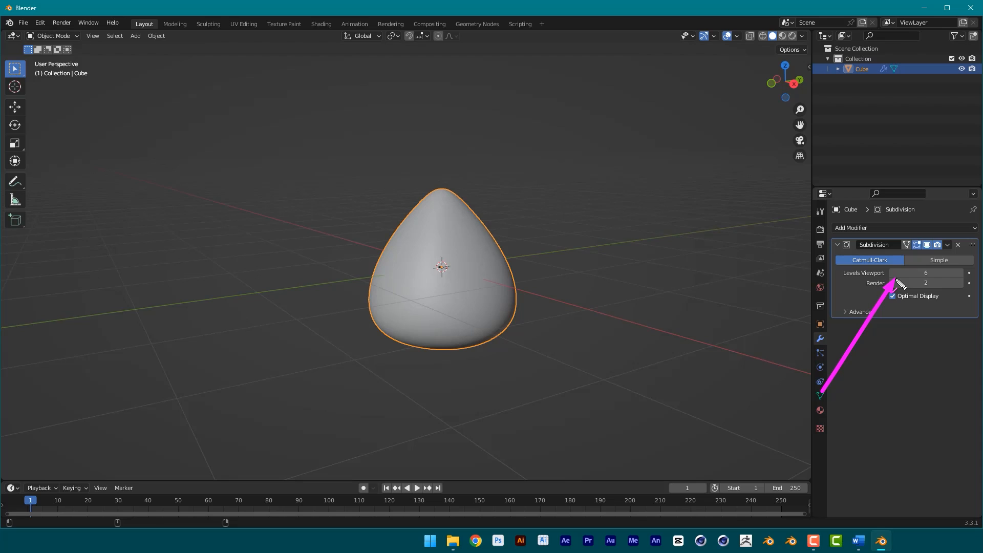
scroll(555, 278, "down", 2)
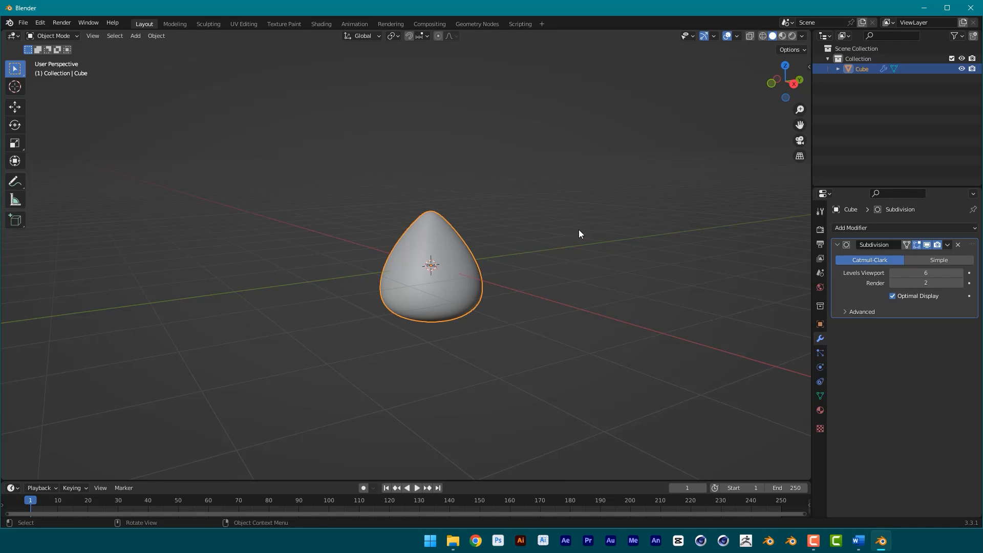
scroll(524, 242, "up", 2)
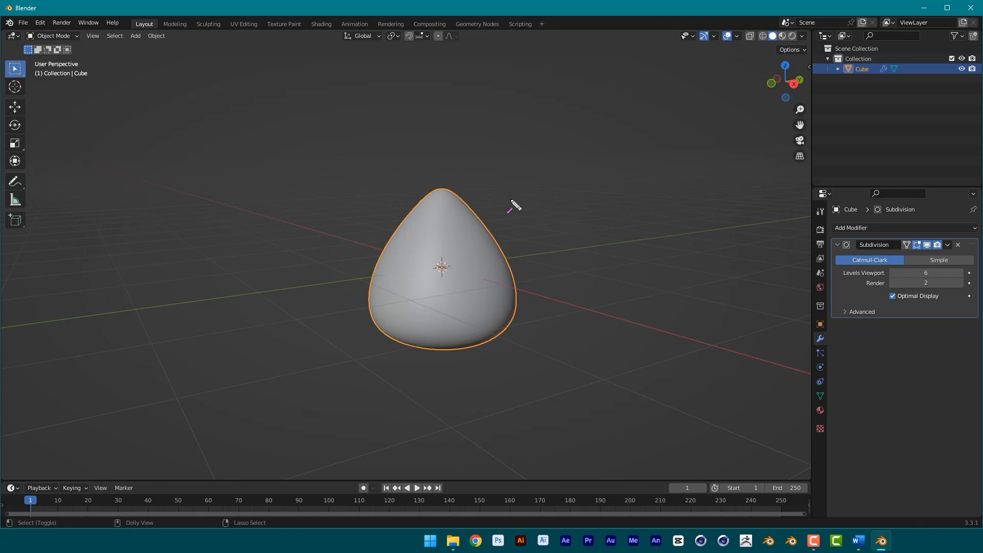
mouse_move(613, 118)
left_mouse_down()
mouse_move(584, 192)
mouse_move(627, 237)
mouse_move(608, 118)
left_mouse_up()
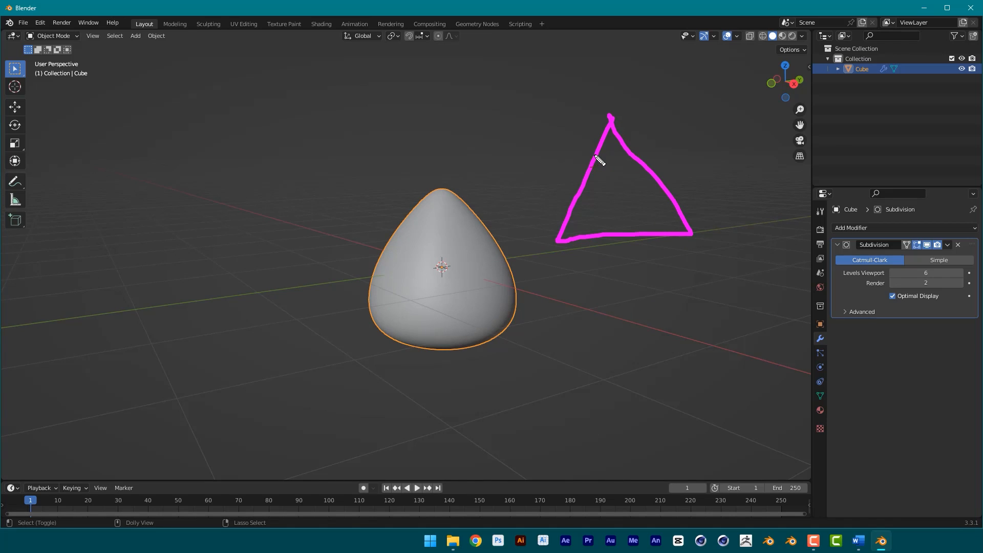
mouse_move(594, 153)
left_mouse_down()
mouse_move(609, 144)
mouse_move(627, 152)
left_mouse_up()
left_click_drag(569, 214, 589, 237)
left_click_drag(680, 209, 652, 238)
left_click_drag(516, 147, 489, 211)
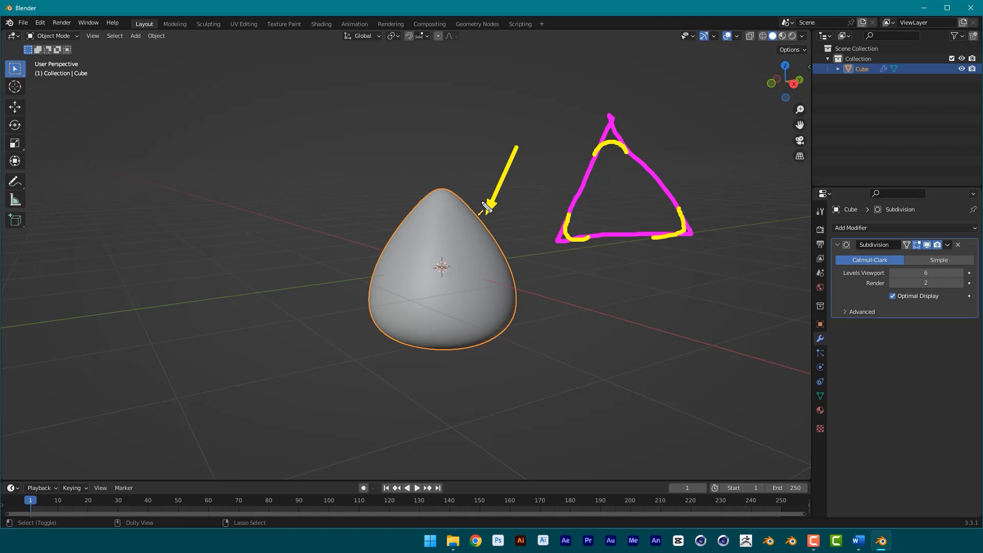
Put the smoothed pyramid into Edit Mode and switch to edge selection.
key("Escape")
left_click(563, 190)
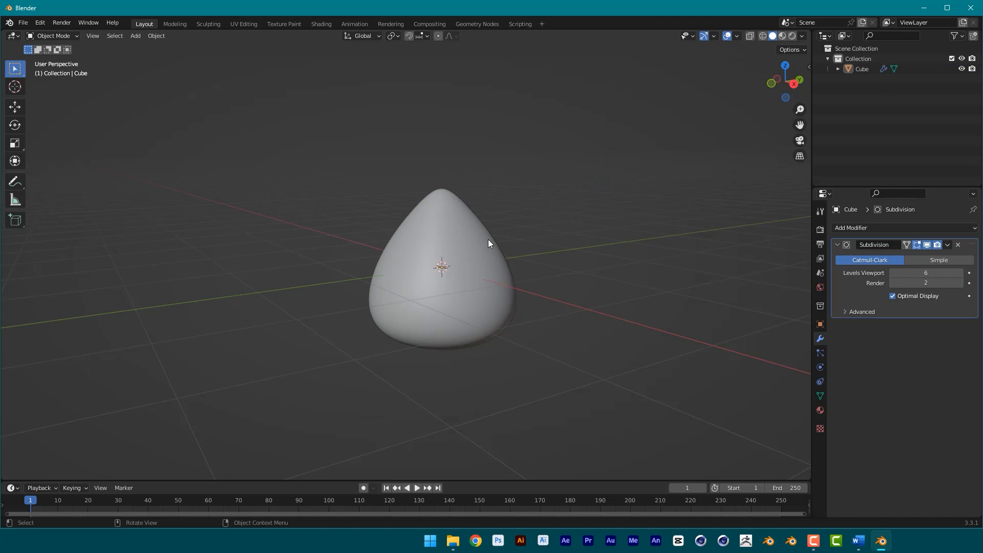
left_click(487, 232)
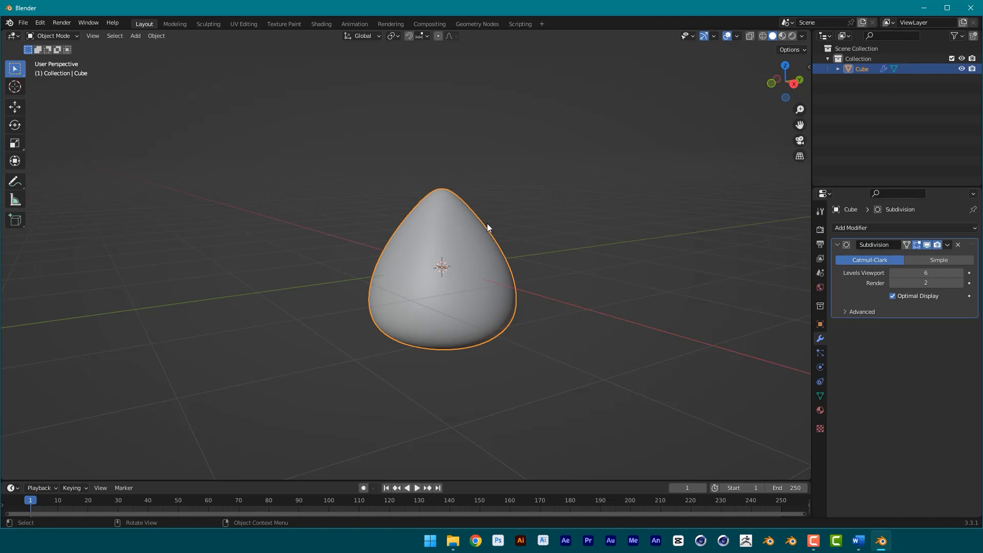
key("Tab")
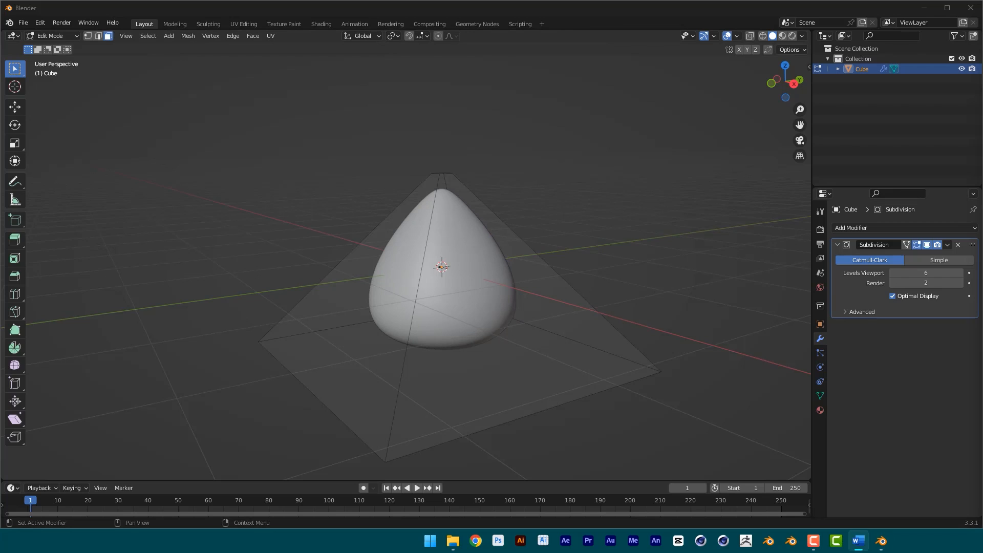
left_click_drag(137, 234, 105, 44)
left_click(98, 37)
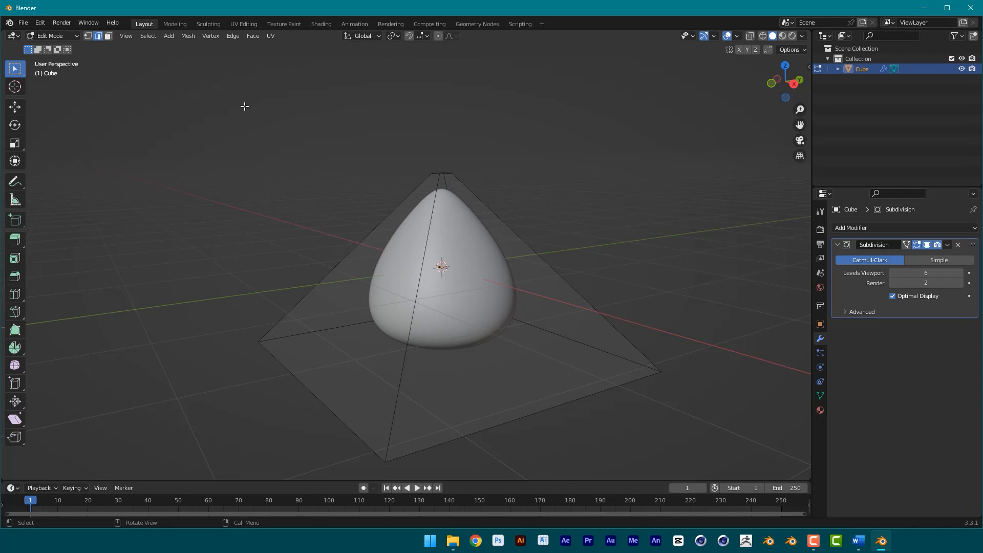
Add a horizontal loop cut around the pyramid and slide it down close to the base to sharpen the bottom edge.
right_click(461, 239)
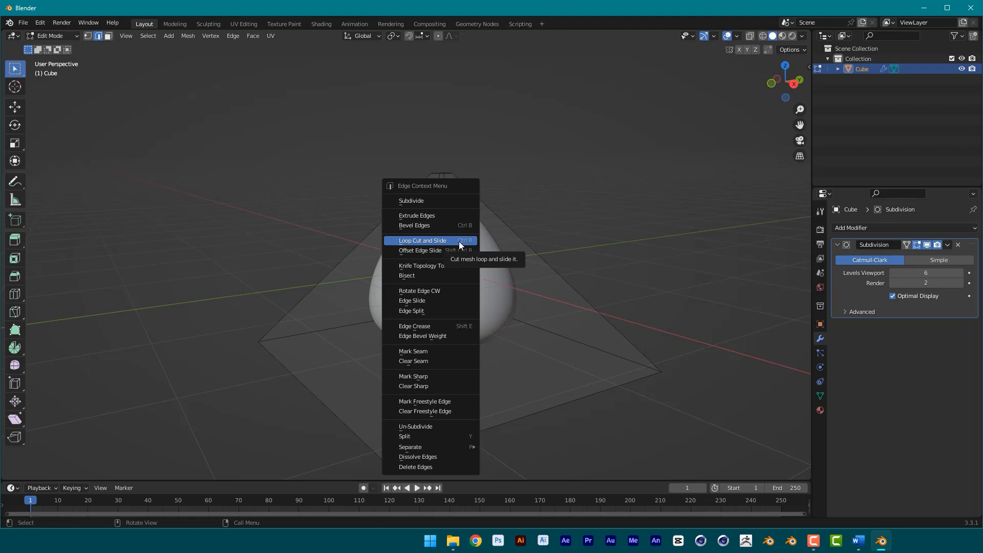
left_click(440, 241)
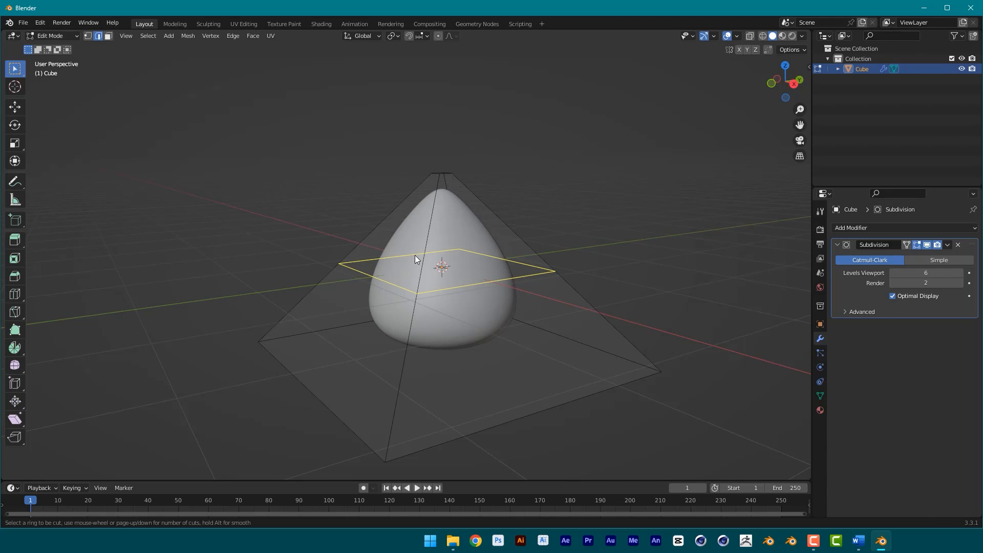
left_click(428, 268)
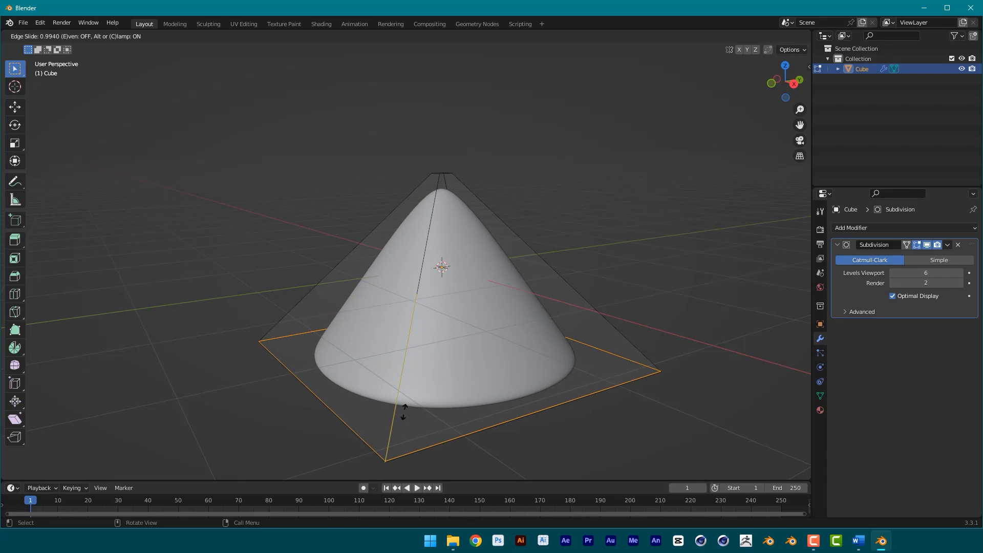
left_click(424, 368)
left_click(630, 229)
Leave Edit Mode and return the cone-shaped mesh to Object Mode.
middle_click_drag(630, 230, 614, 179)
scroll(579, 215, "down", 4)
middle_click_drag(550, 235, 538, 270)
scroll(522, 270, "up", 2)
key("Tab")
key("Tab")
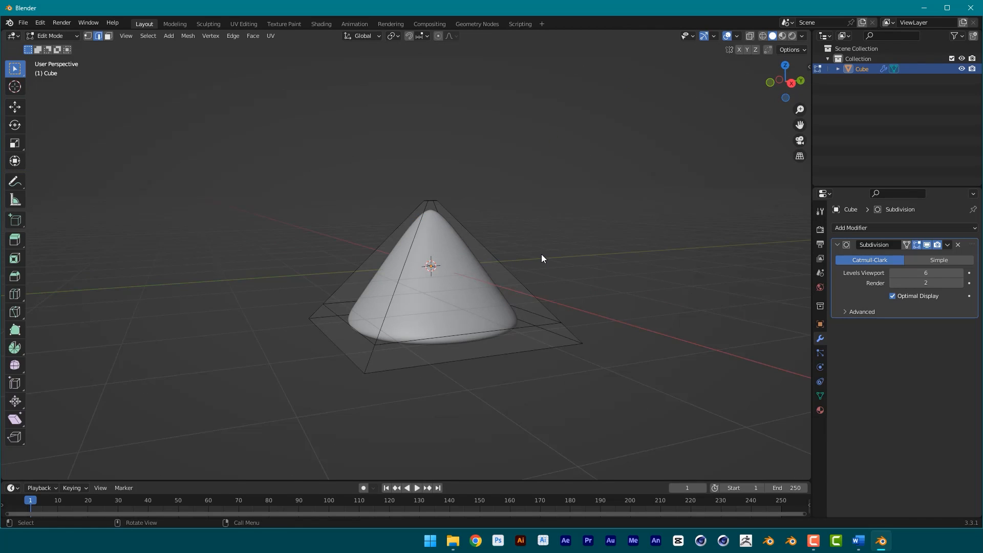
key("Tab")
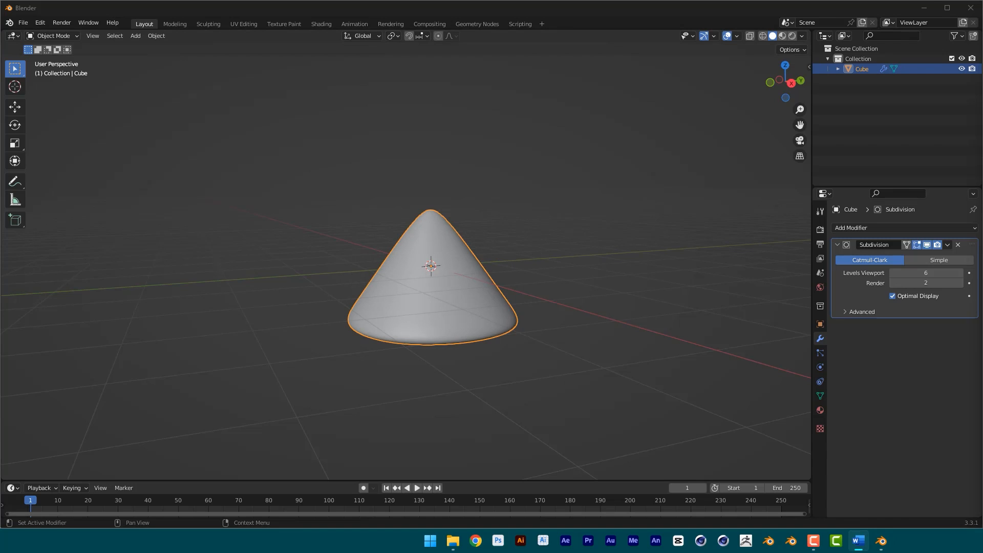
In front view, duplicate the cone, place the copy overlapping below it, and scale the copy up to about 1.22.
middle_click_drag(532, 228, 547, 207)
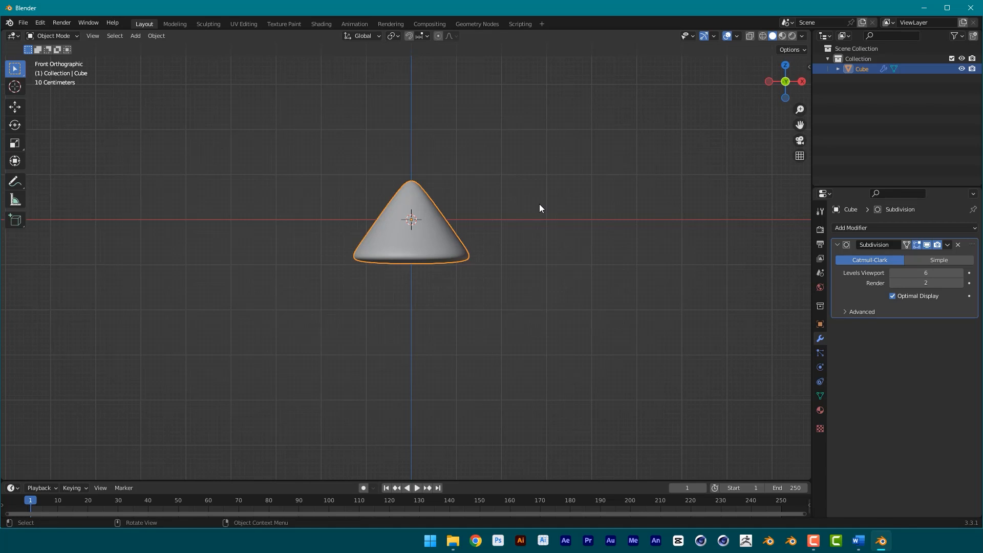
key("shift+d")
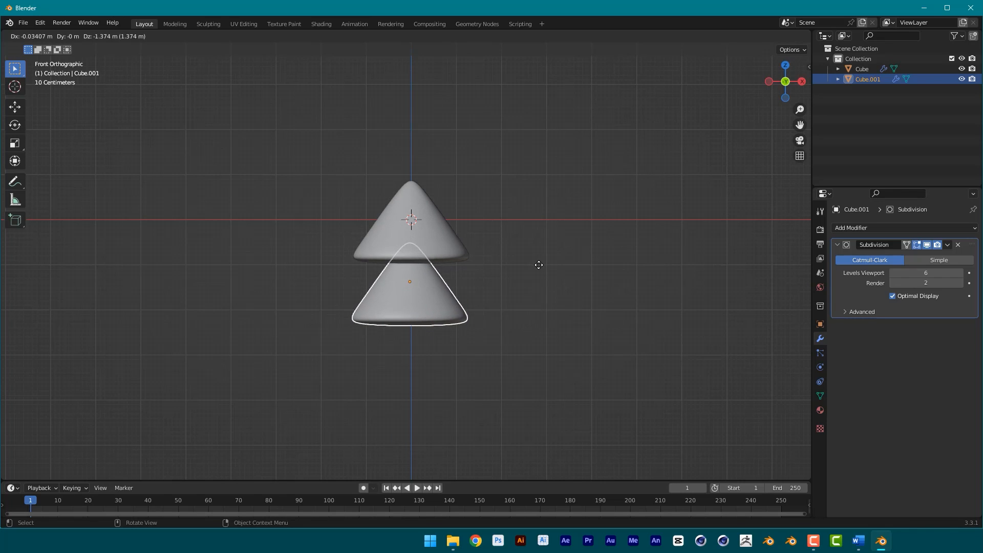
left_click(540, 267)
key("s")
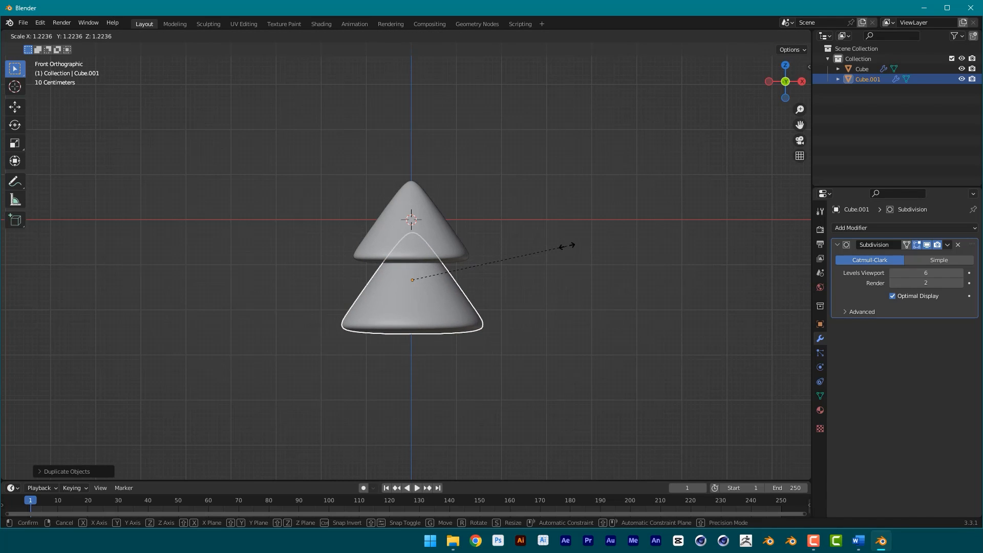
left_click(560, 250)
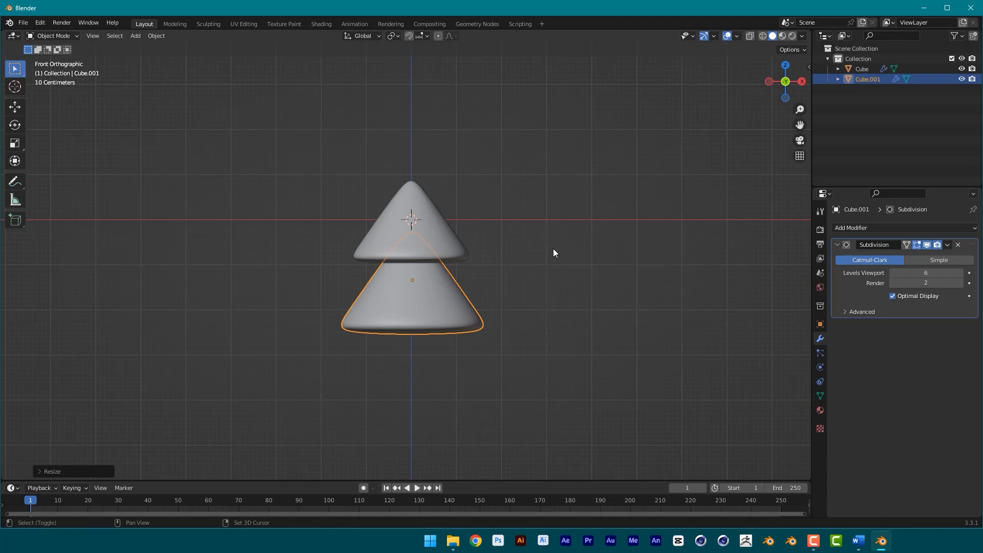
Duplicate the second tier, place the copy overlapping below it as a third tier, and scale it up slightly.
key("shift+d")
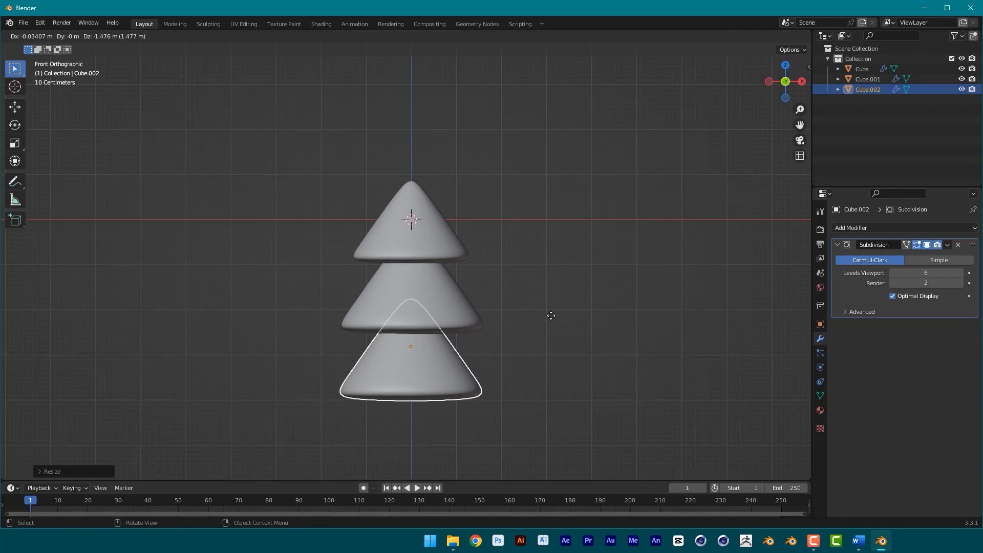
left_click(548, 314)
key("s")
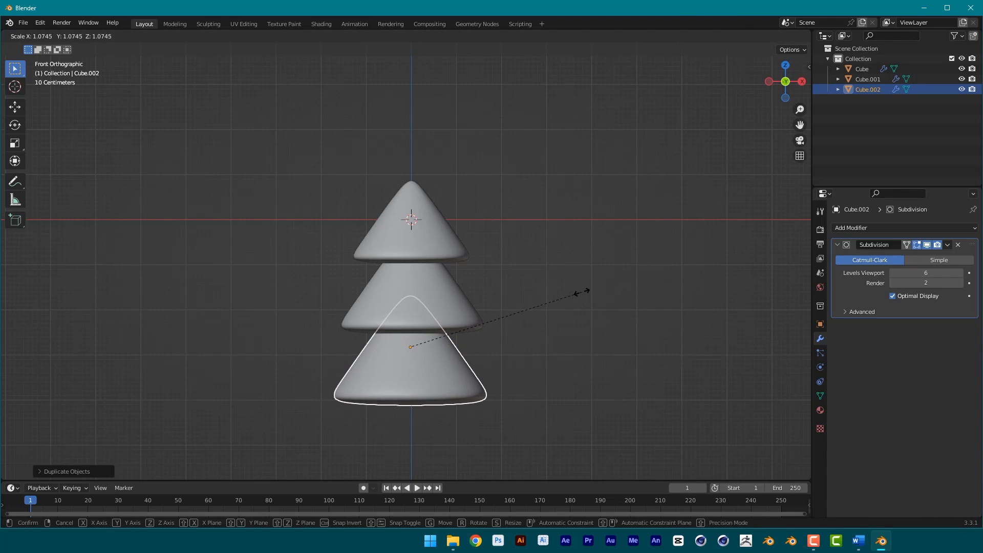
left_click(587, 287)
left_click(439, 270)
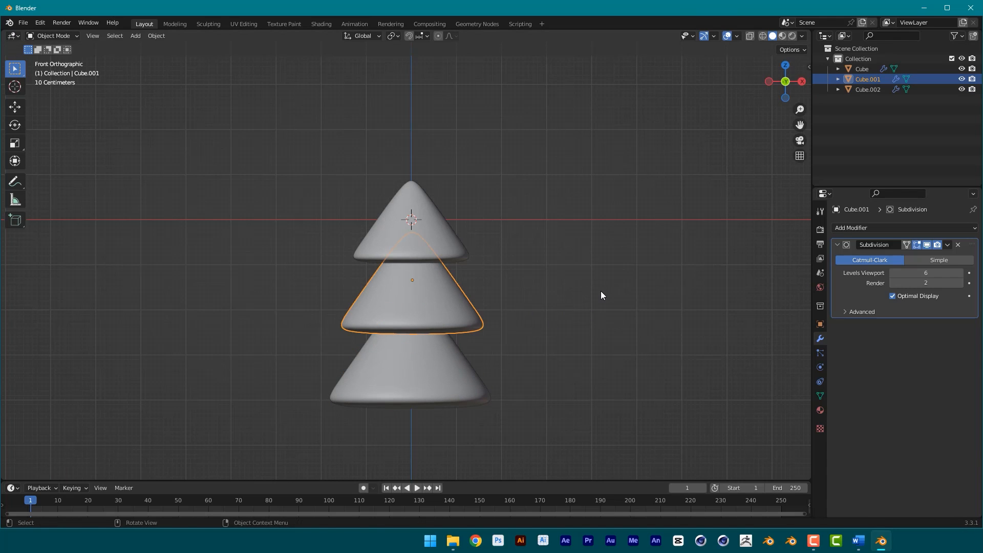
key("s")
left_click(497, 297)
left_click(476, 293)
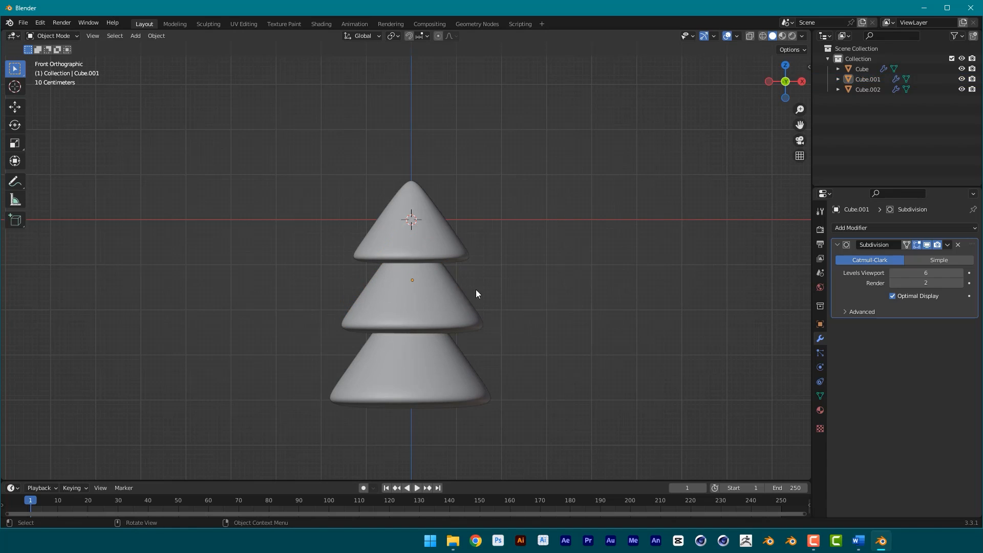
Move the middle tier up slightly so it overlaps more with the top tier.
left_click(433, 296)
left_click(460, 286)
left_click(453, 289)
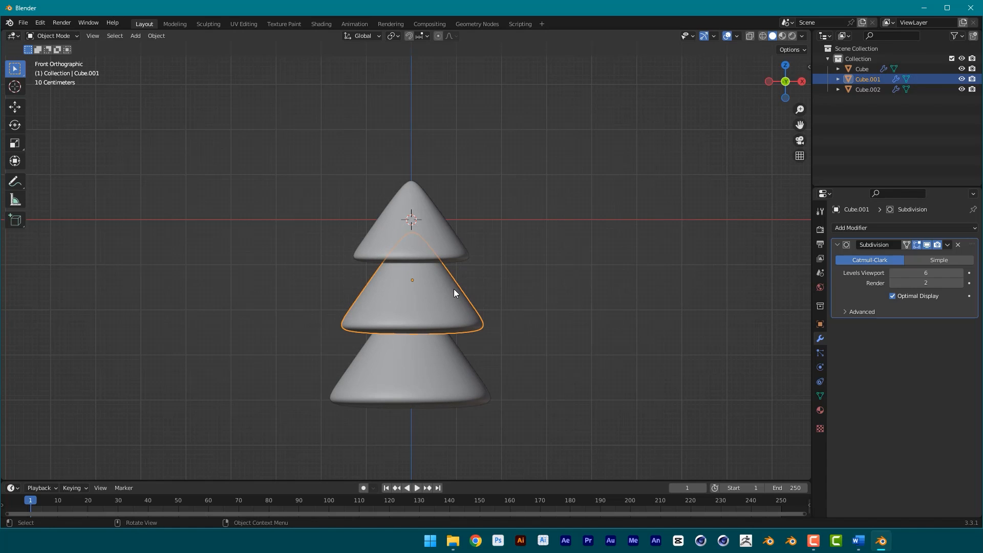
key("g")
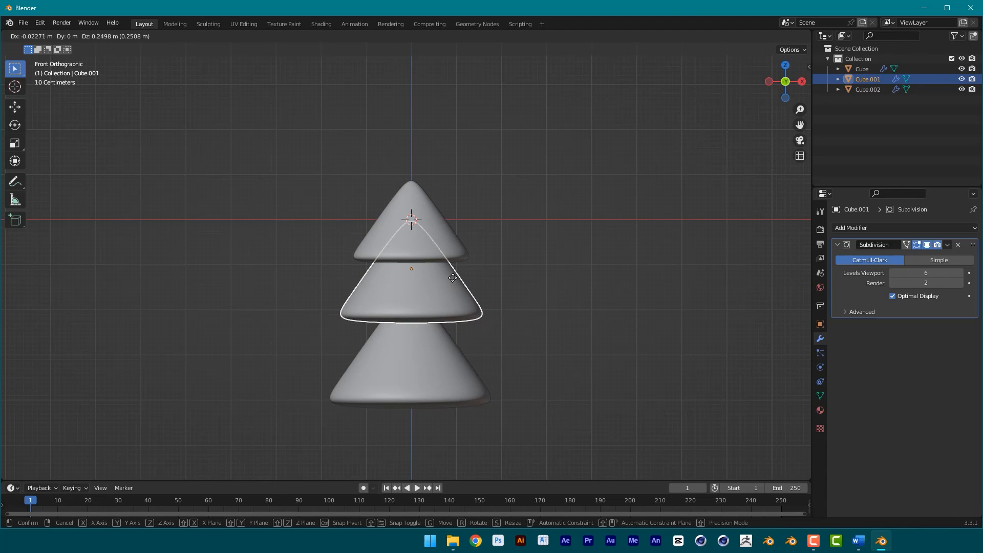
left_click(452, 280)
Move the lowest tier up closer to the middle tier and deselect it.
left_click(463, 359)
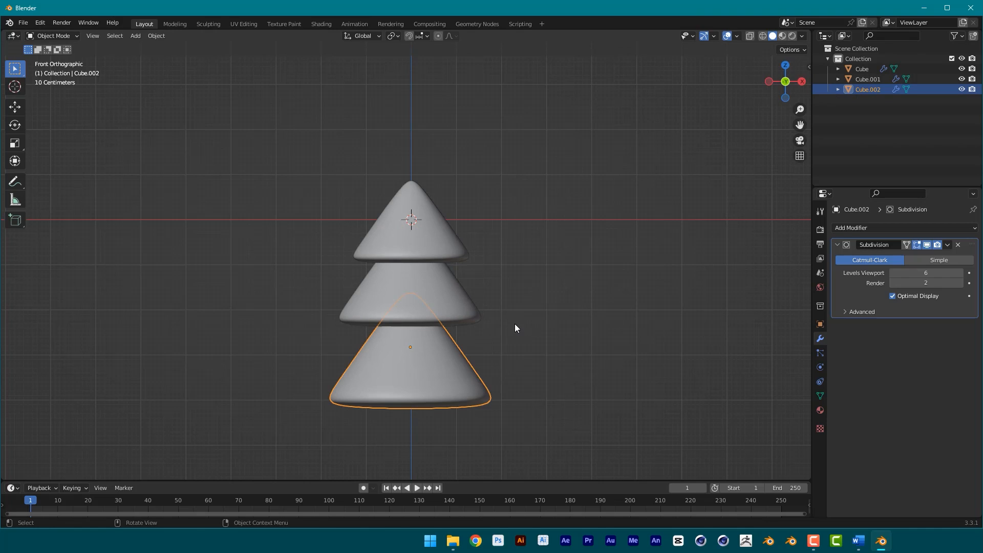
key("g")
left_click(537, 291)
left_click(537, 291)
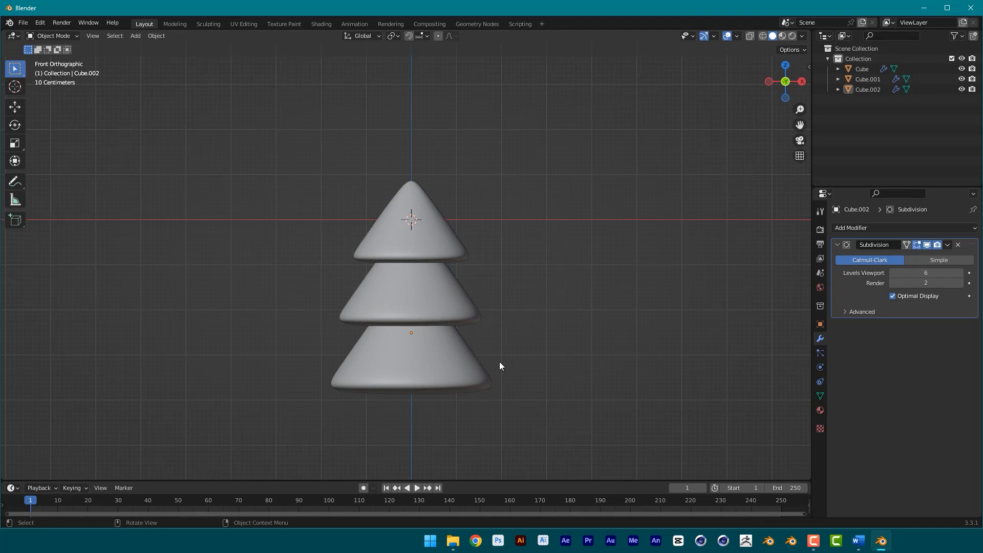
Try placing another duplicate of the lowest tier beneath the tree, and delete that copy.
scroll(558, 303, "down", 2)
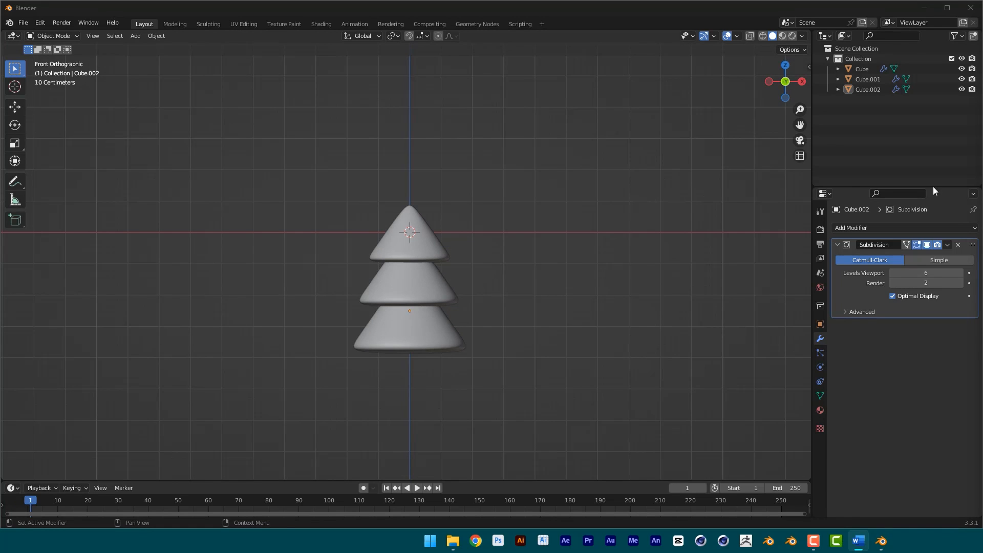
left_click(427, 350)
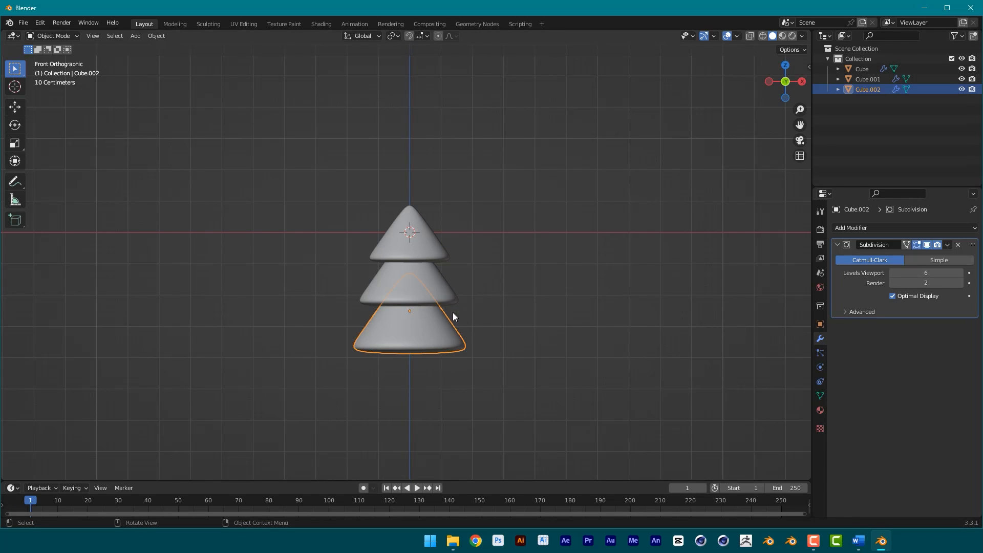
scroll(469, 290, "down", 1)
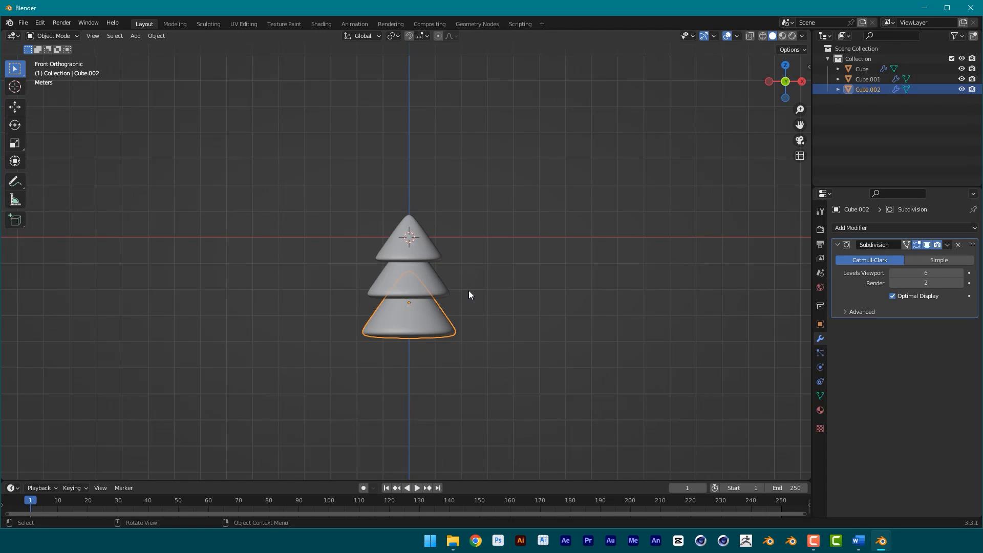
middle_click_drag(510, 294, 510, 259, "shift")
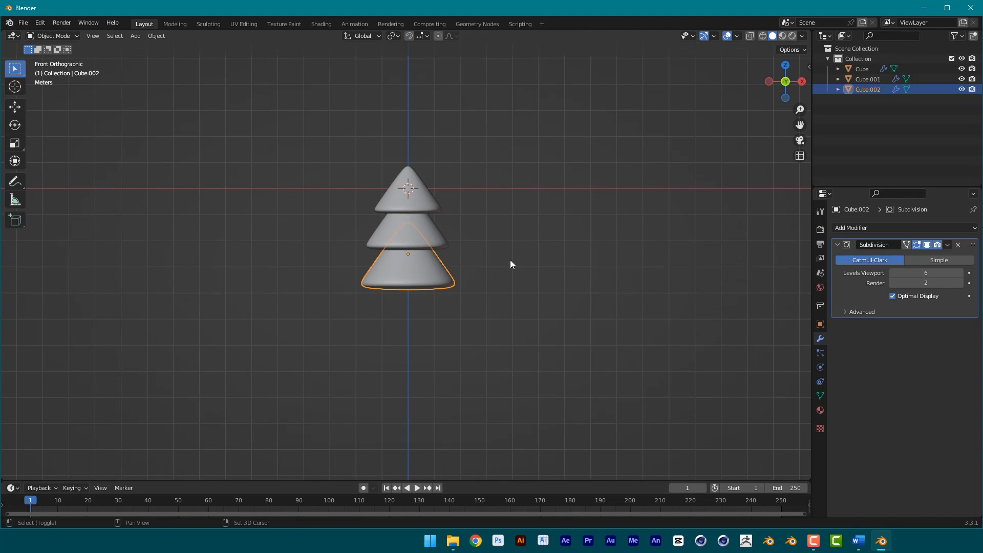
key("shift+d")
left_click(513, 312)
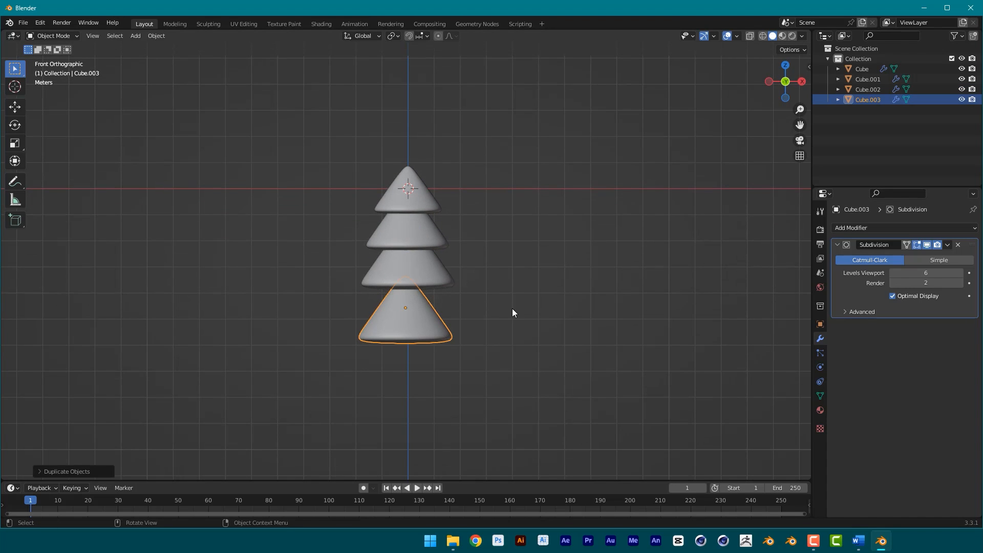
key("s")
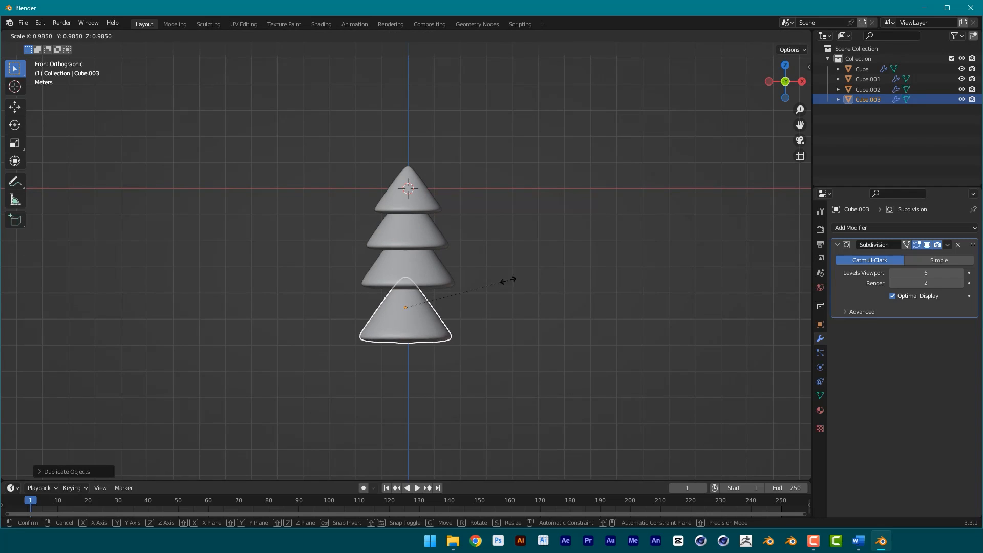
right_click(511, 294)
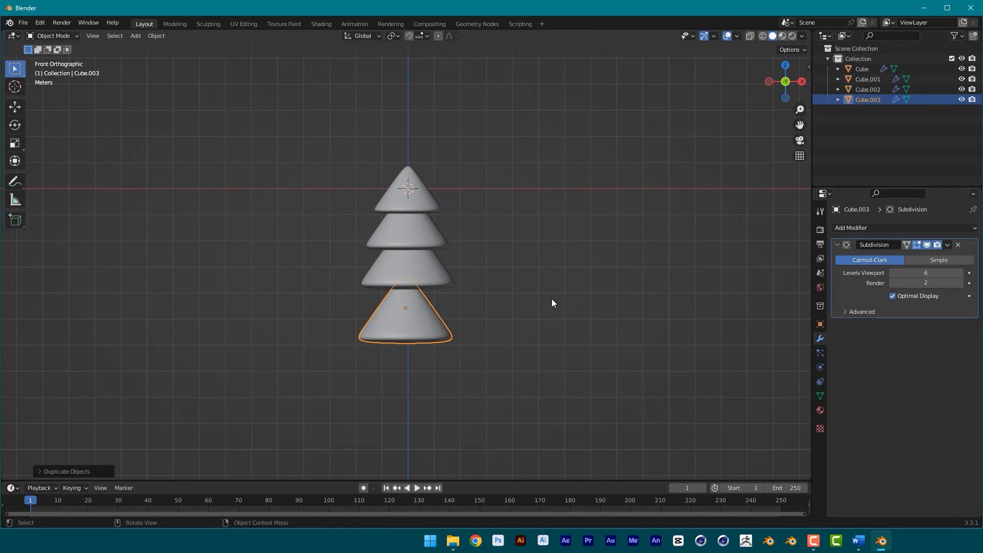
left_click(551, 299)
left_click(401, 321)
key("Delete")
Duplicate the third tier and place the copy directly below it as the base for a trunk.
left_click(415, 277)
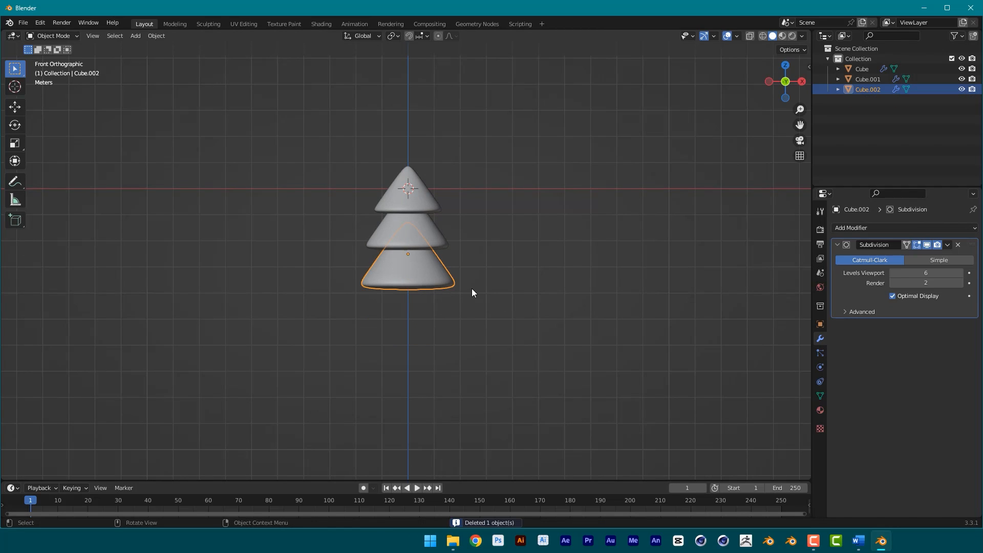
key("shift+d")
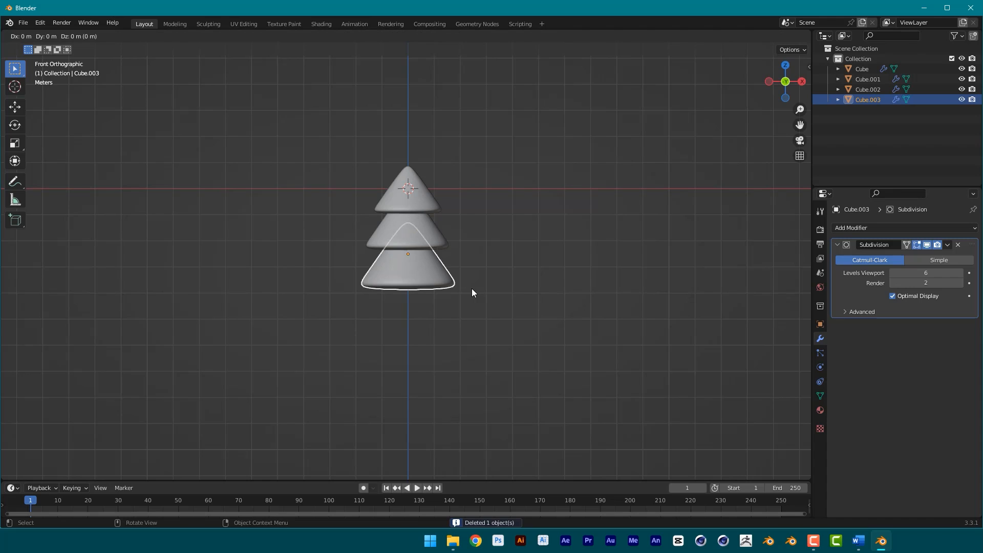
left_click(470, 342)
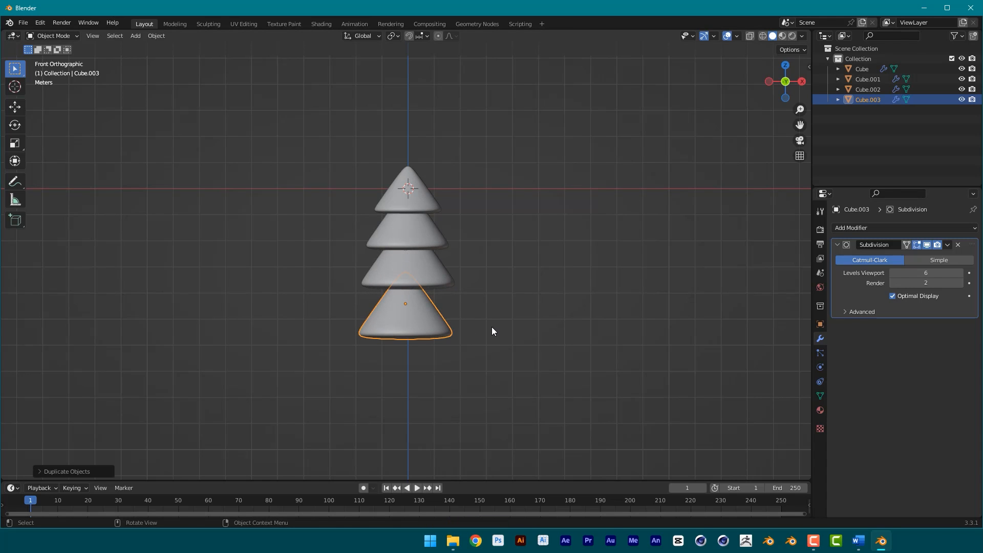
Stretch the new bottom copy along the Z axis to more than four times its height.
key("s")
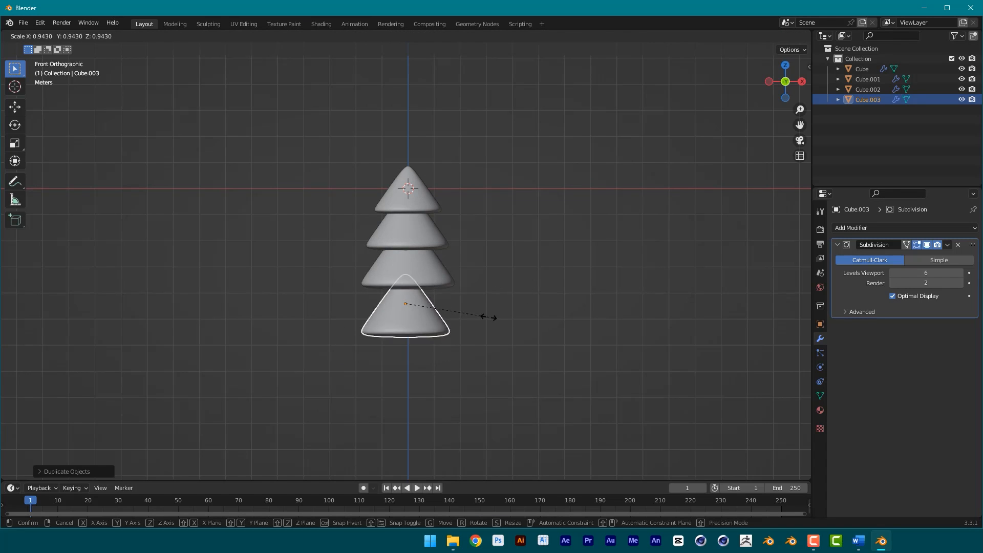
key("Escape")
key("s")
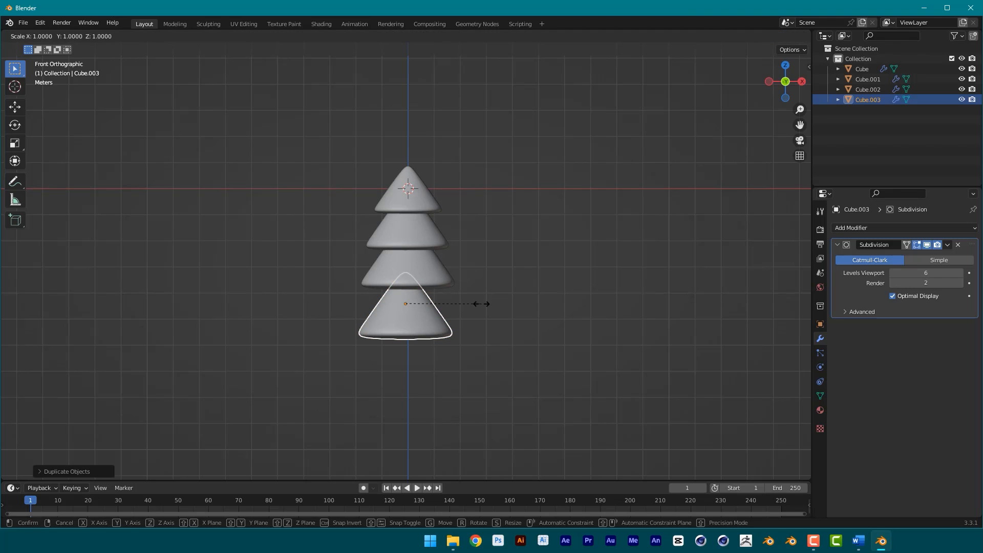
key("z")
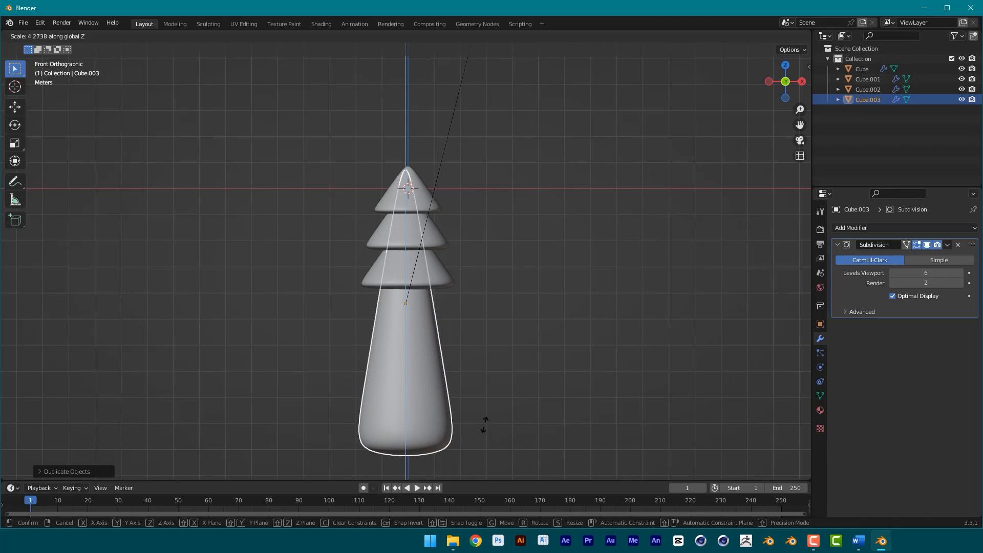
left_click(494, 399)
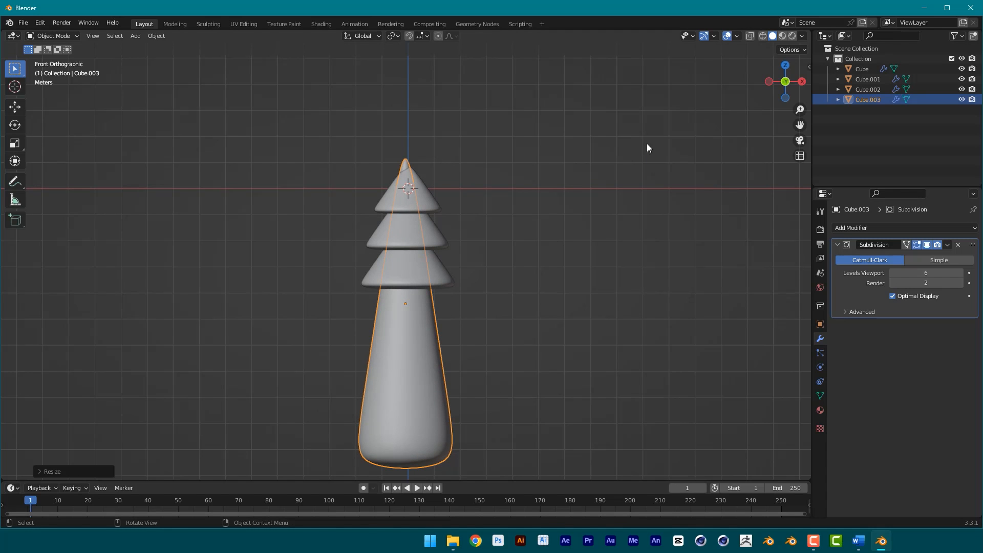
Scale the trunk down uniformly to roughly a quarter of its size, move it up under the lowest tier, and deselect it.
key("s")
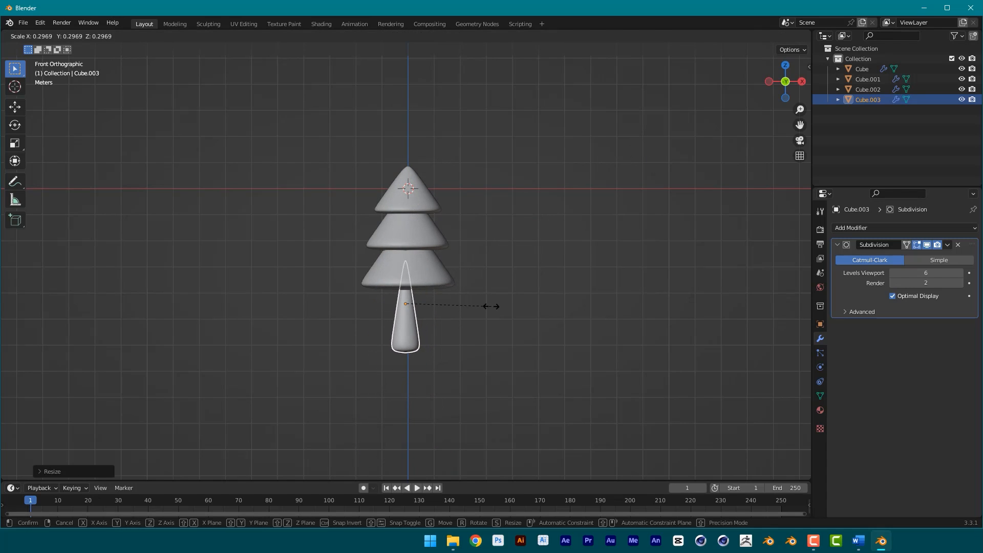
left_click(476, 331)
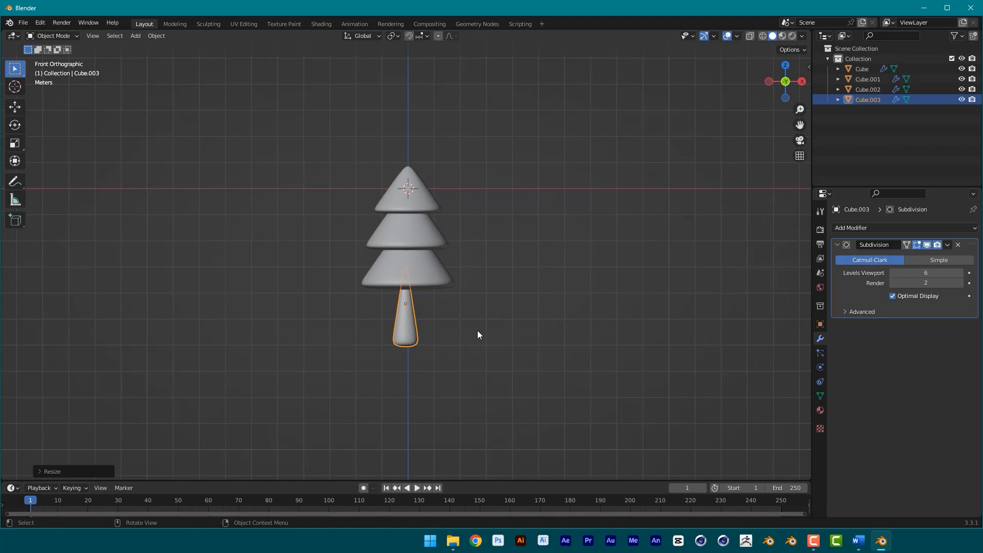
key("g")
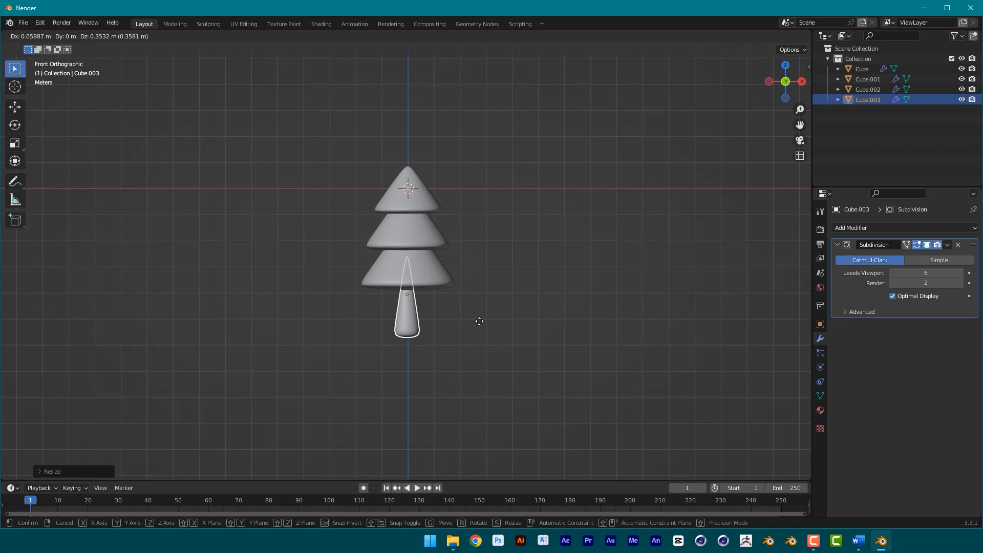
left_click(483, 302)
left_click(506, 278)
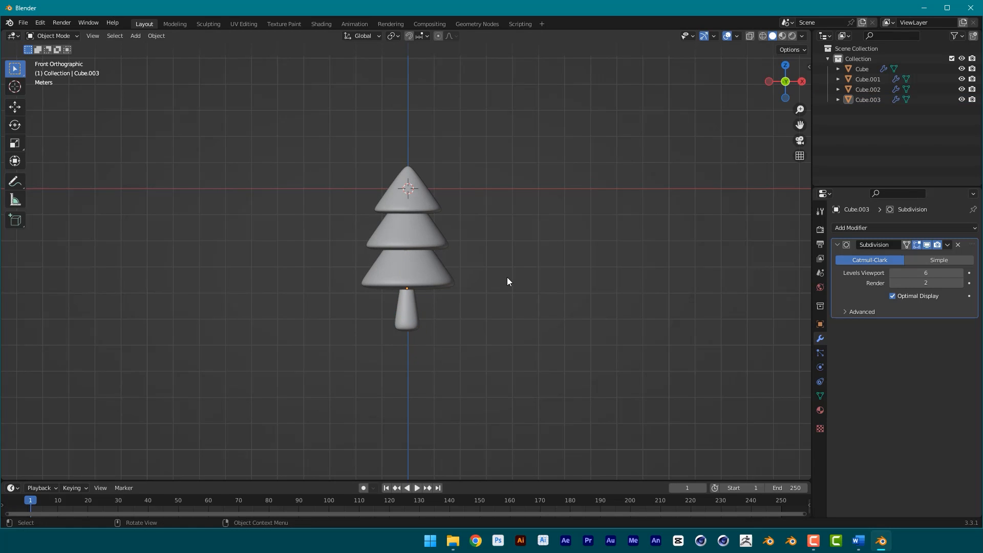
scroll(511, 266, "up", 1)
scroll(519, 253, "up", 2)
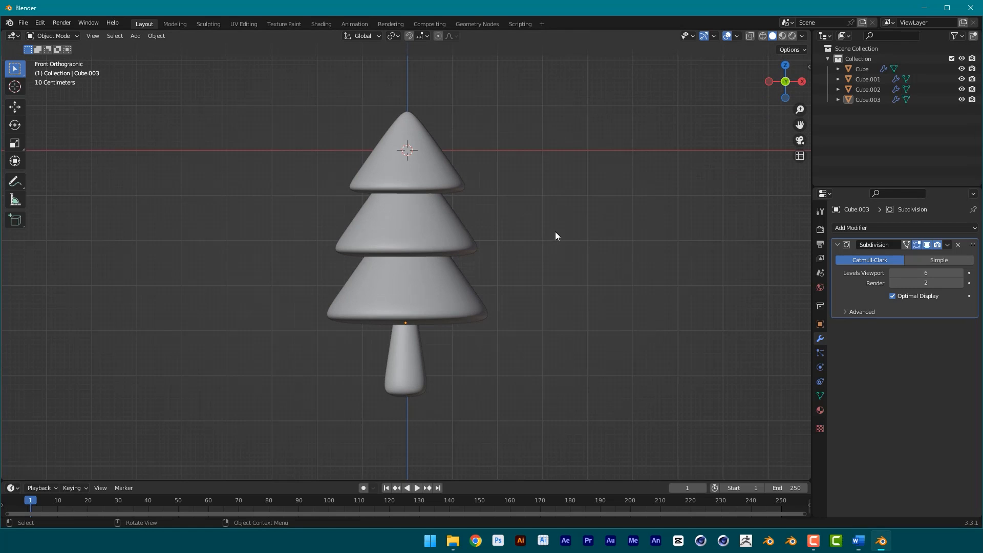
In the front view, tilt the top tier slightly clockwise, the middle tier counterclockwise and the lowest tier clockwise.
left_click(441, 170)
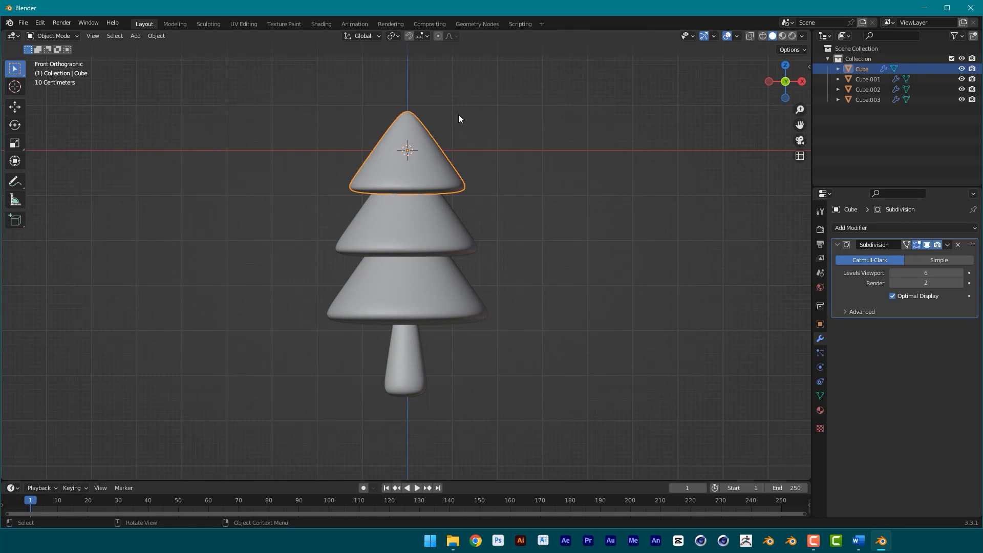
key("r")
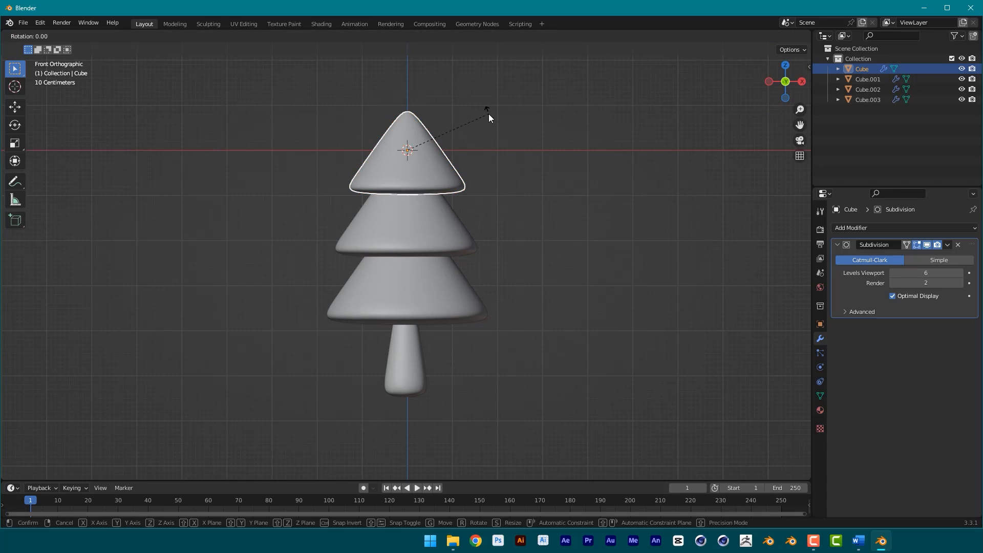
left_click(491, 115)
left_click(436, 234)
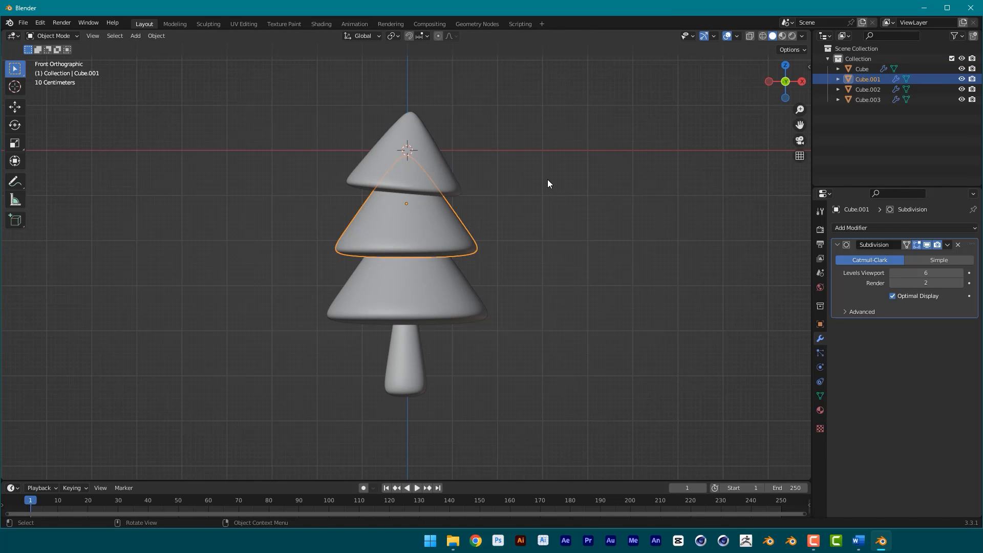
key("r")
left_click(460, 287)
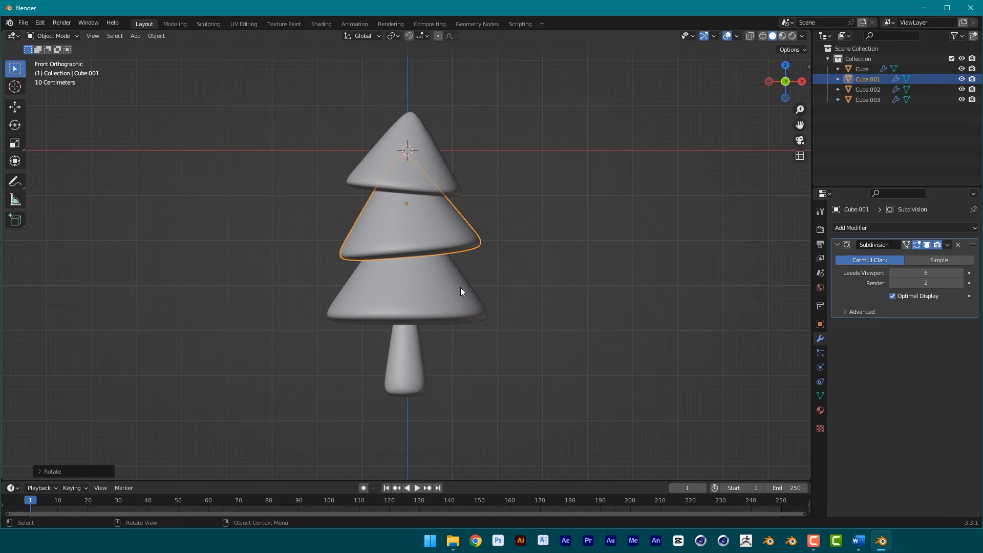
left_click(459, 288)
key("r")
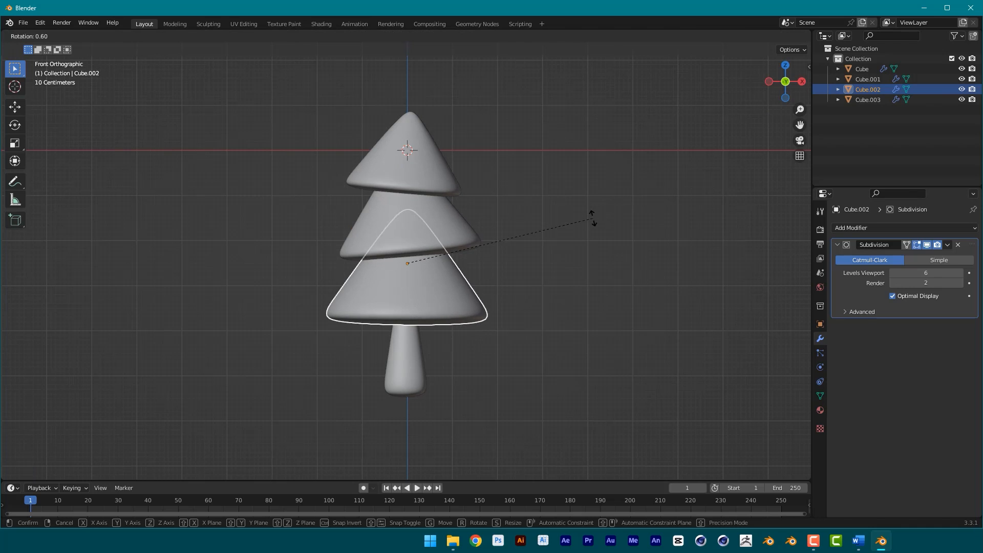
left_click(592, 231)
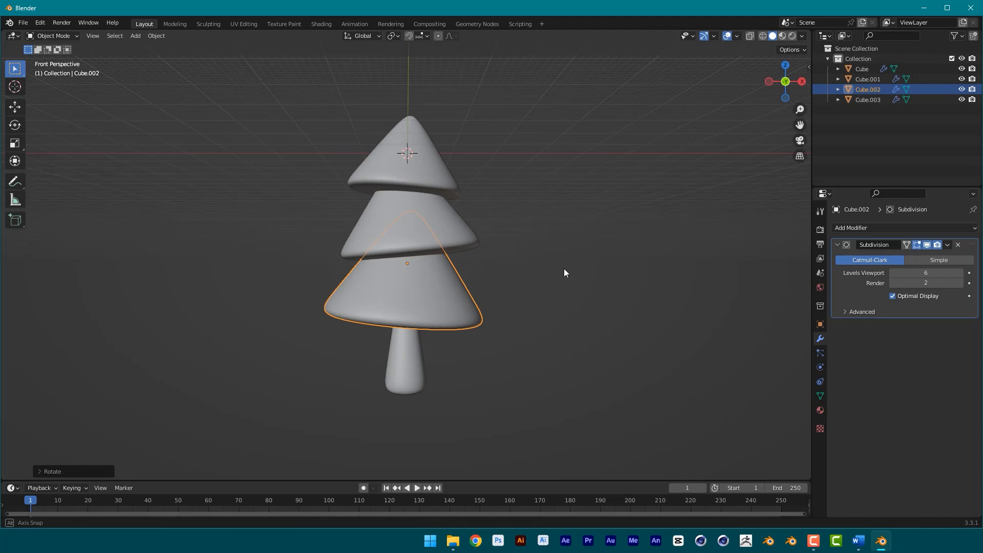
In the left view, tilt the top tier slightly counterclockwise, the middle tier clockwise and the lowest tier counterclockwise.
middle_click_drag(564, 268, 666, 269)
key("ctrl+KP_3")
left_click(409, 164)
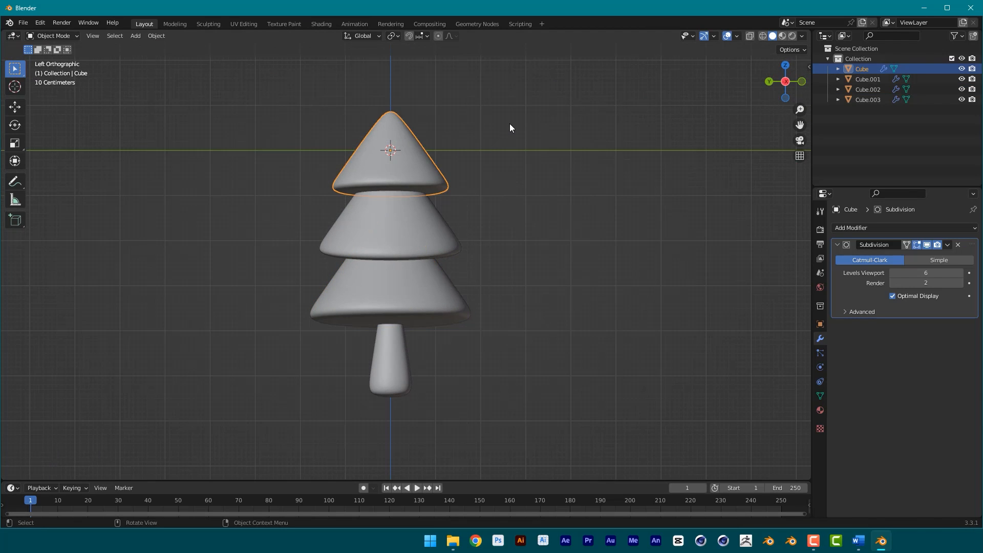
key("r")
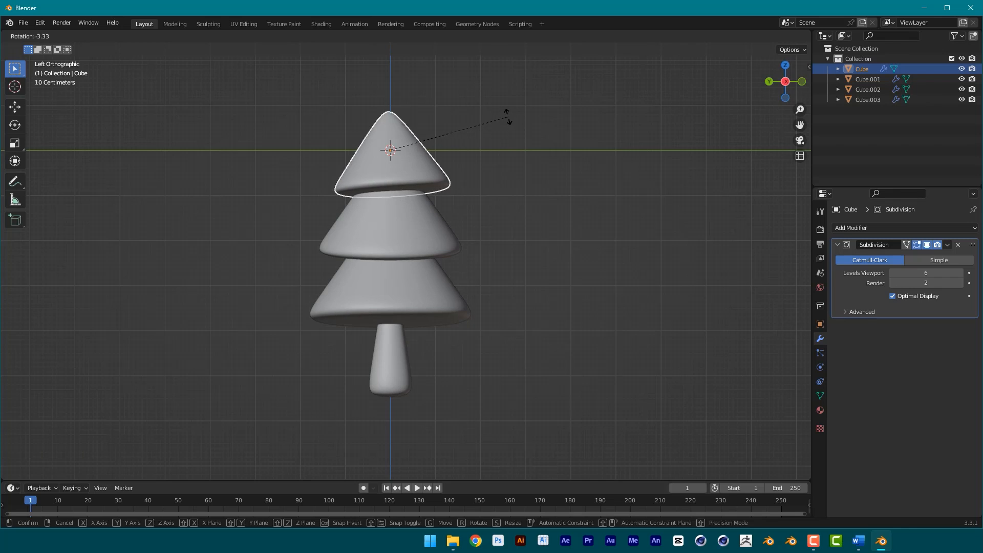
left_click(509, 117)
left_click(441, 231)
key("r")
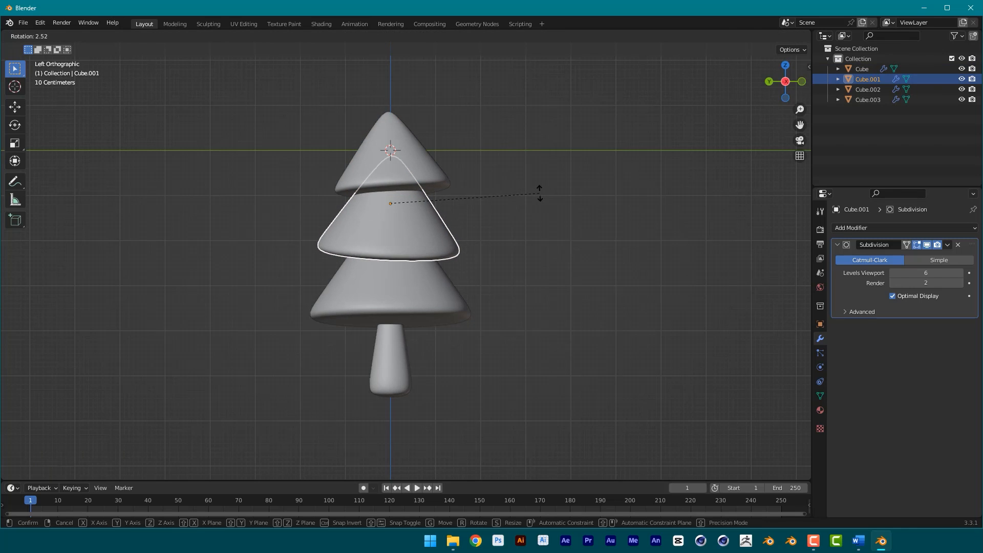
left_click(539, 193)
left_click(456, 291)
key("r")
left_click(550, 239)
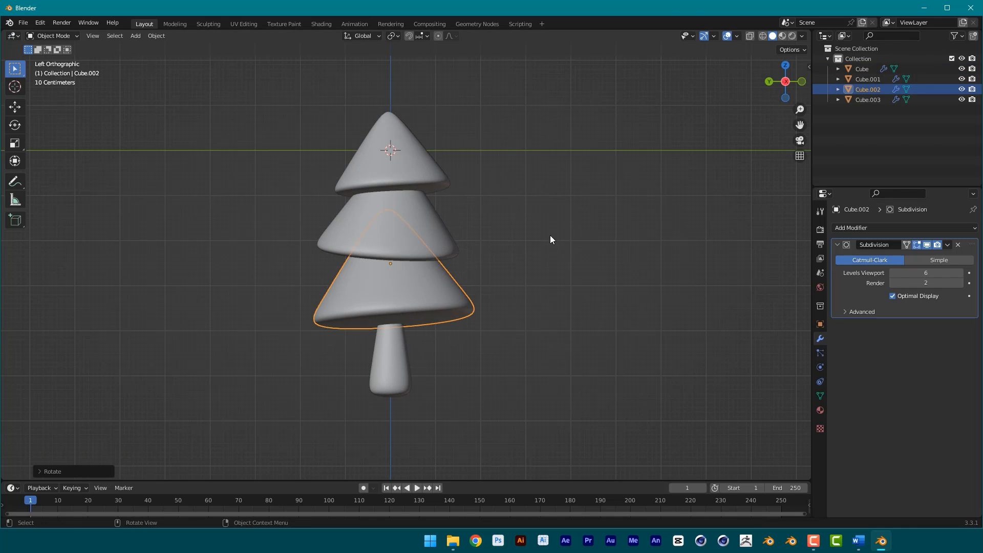
left_click(407, 364)
key("r")
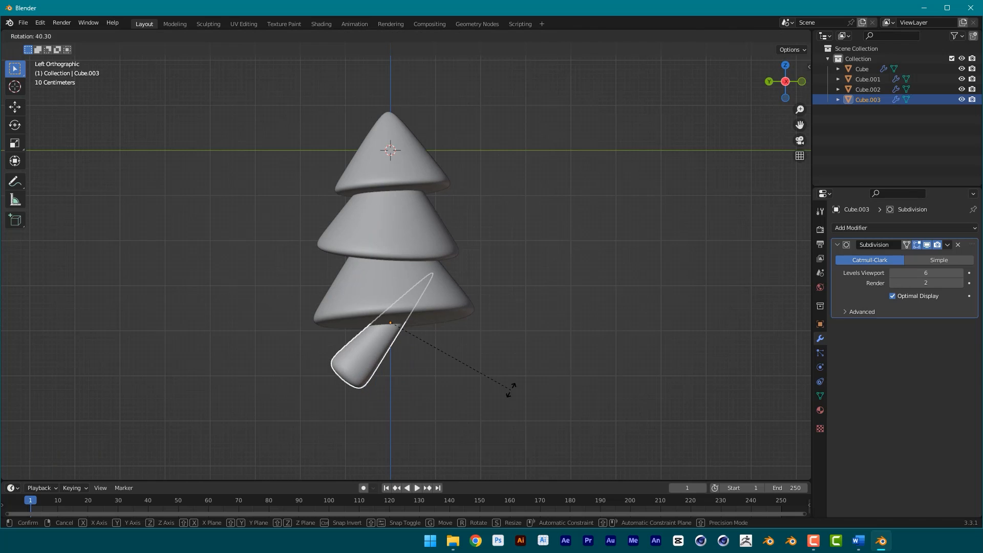
right_click(566, 351)
left_click(566, 353)
Try shifting the middle tier in the positive X direction in the front view, and undo the move.
scroll(548, 318, "down", 2)
middle_click_drag(543, 312, 495, 264)
scroll(499, 261, "up", 1)
left_click(481, 239)
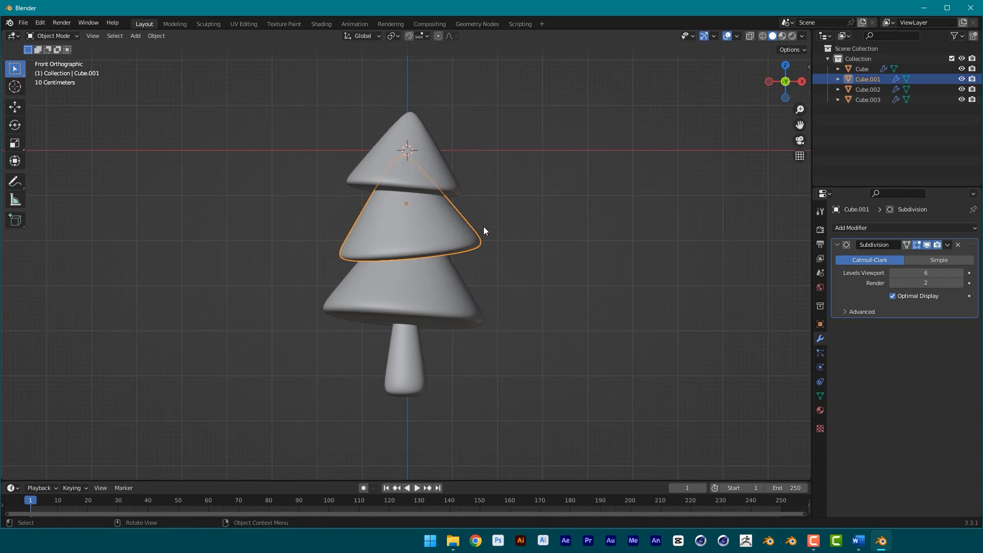
key("g")
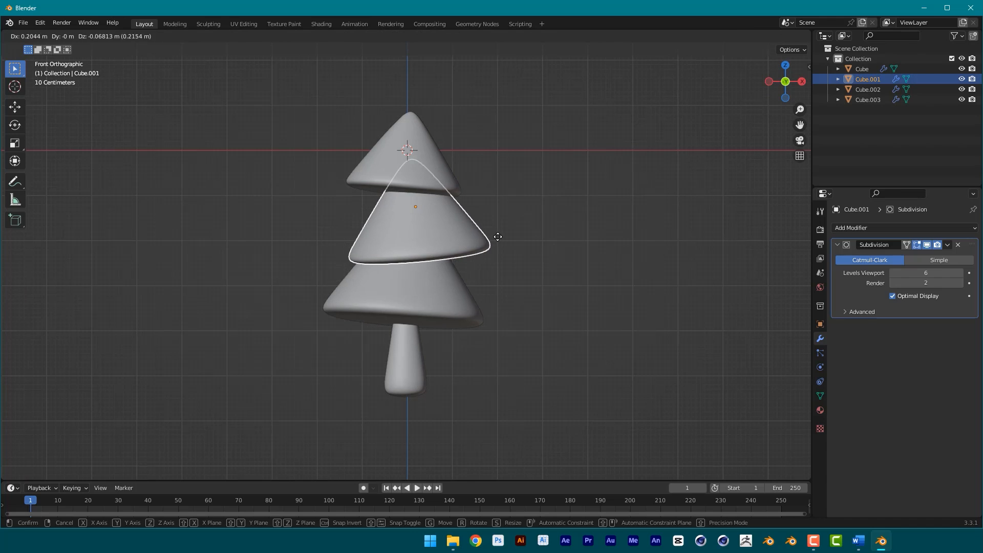
left_click(499, 236)
key("ctrl+z")
key("ctrl+z")
Shift the middle tier slightly in the negative X direction and a touch downward in the front view, leaving all tiers deselected.
left_click(451, 234)
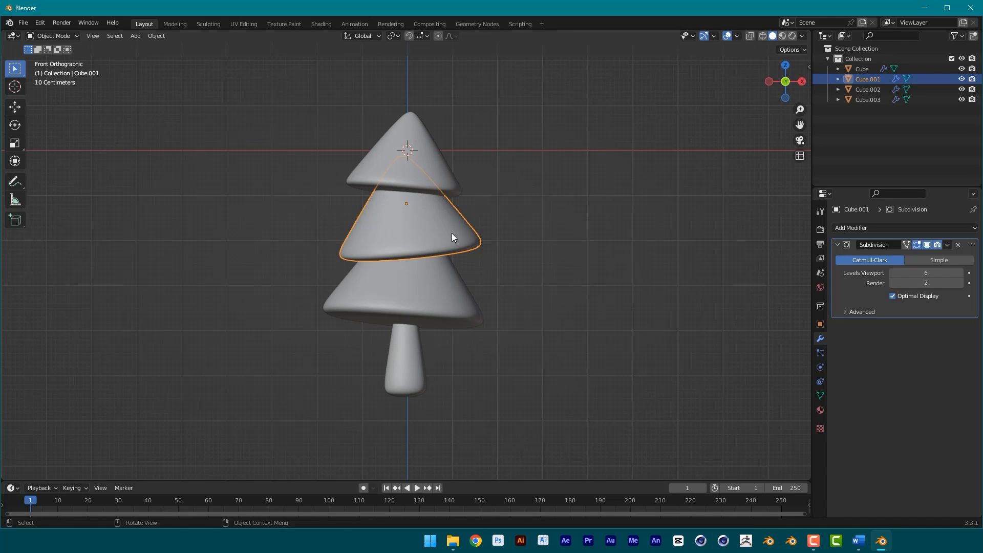
key("g")
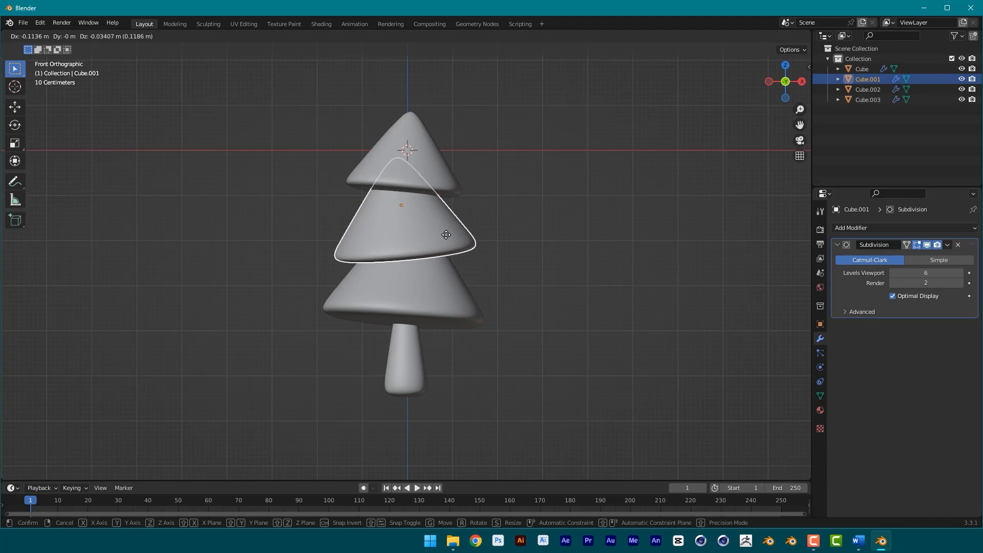
left_click(444, 234)
left_click(446, 174)
left_click(485, 199)
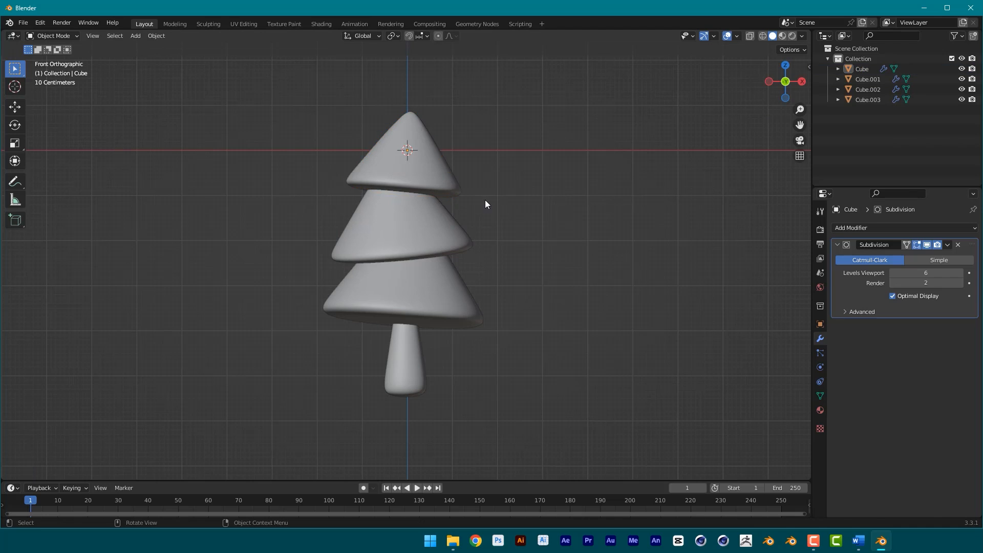
From the left view, nudge the middle tier slightly sideways to centre it between its neighbours, and deselect it.
middle_click_drag(484, 200, 602, 210)
left_click(405, 228)
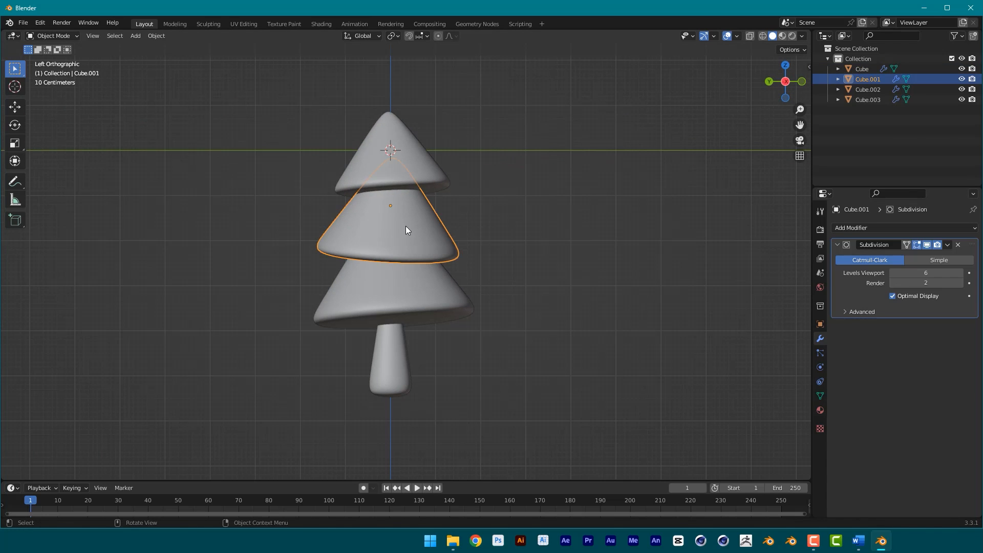
key("g")
left_click(407, 226)
left_click(481, 174)
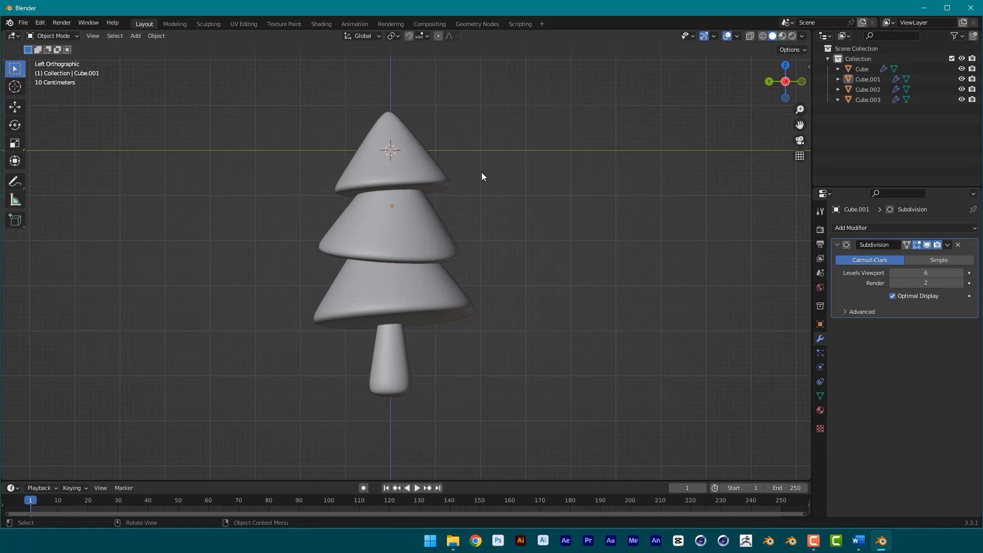
middle_click_drag(481, 174, 640, 252)
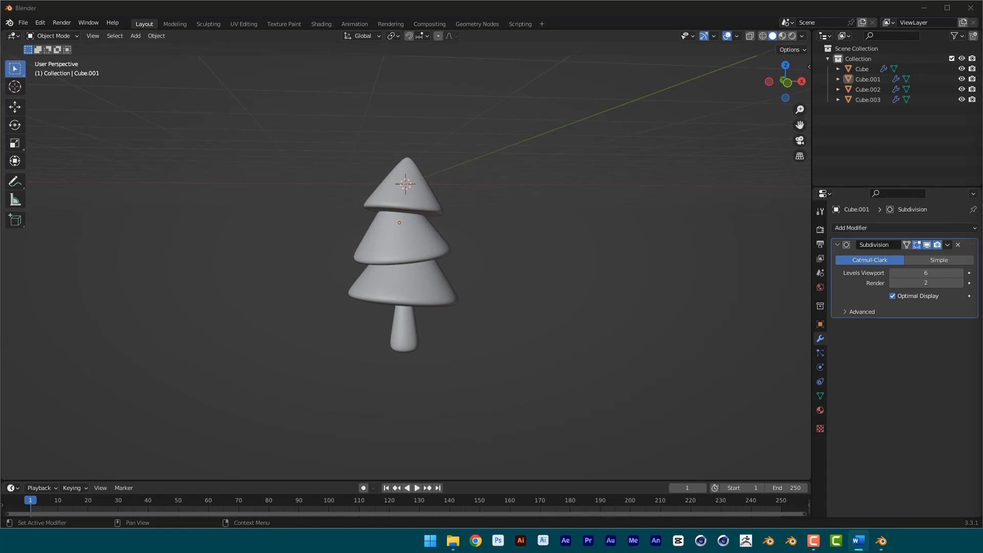
Return to the front view of the tree and add a UV sphere mesh at the 3D cursor.
left_click(540, 234)
key("KP_1")
scroll(544, 232, "up", 2)
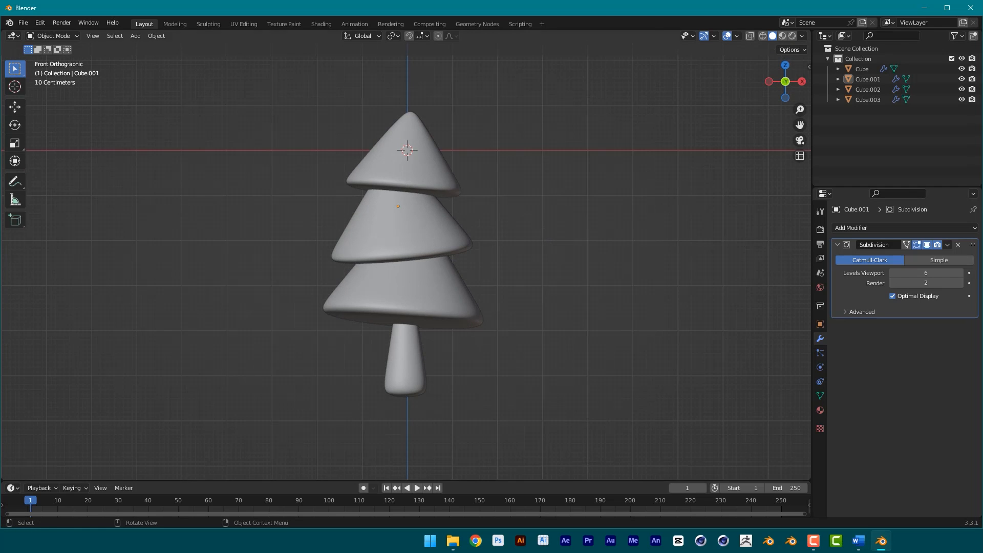
scroll(520, 225, "down", 2)
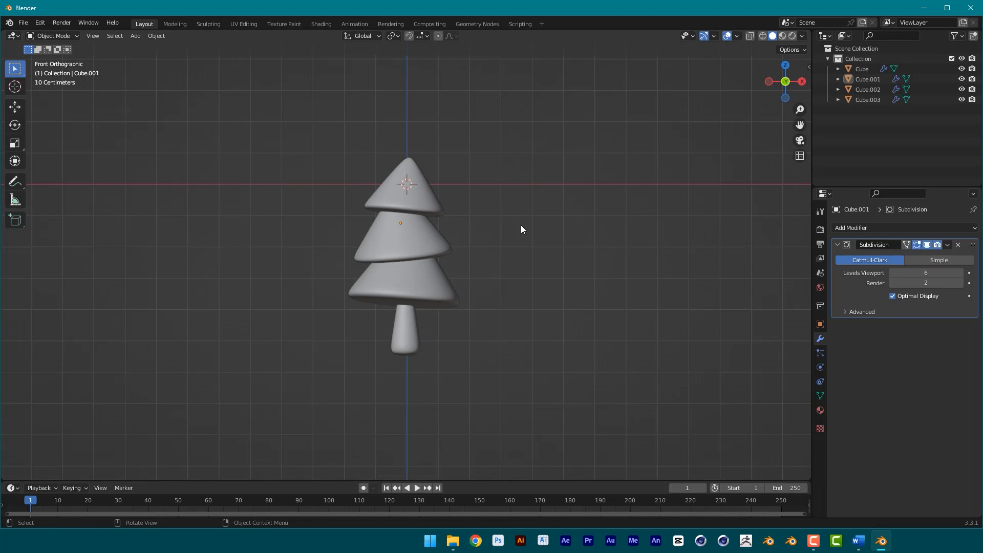
scroll(508, 241, "up", 3)
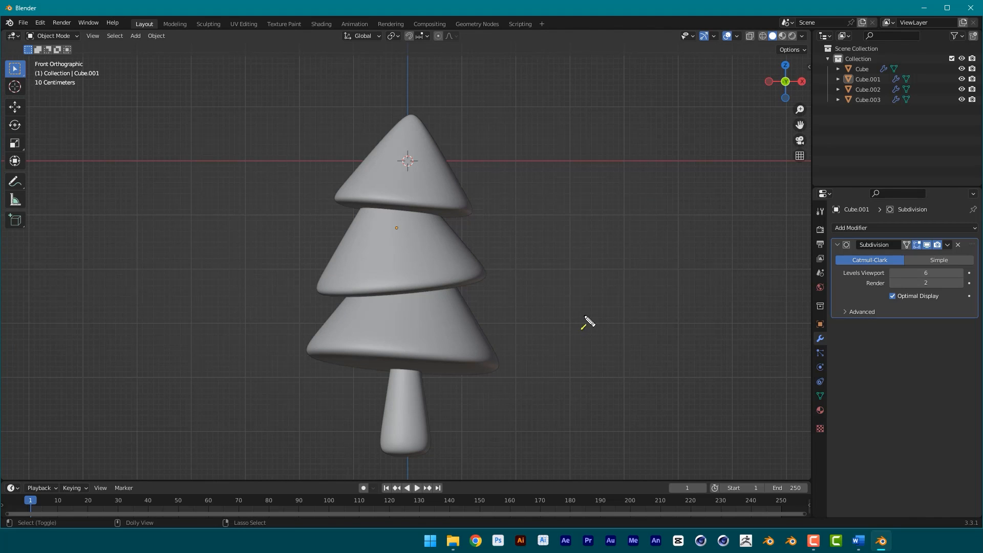
left_click_drag(91, 295, 160, 36, "ctrl+shift")
left_click(156, 36)
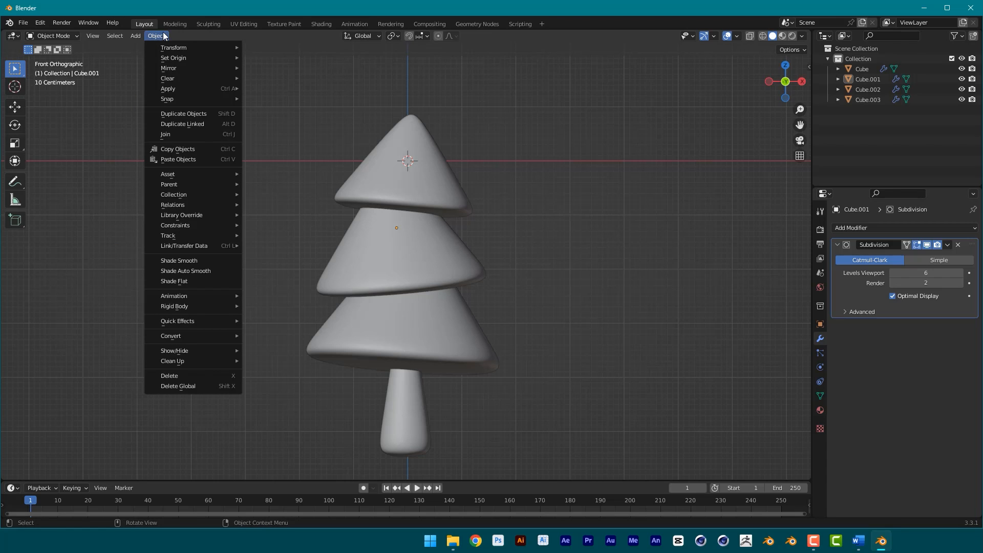
mouse_move(134, 37)
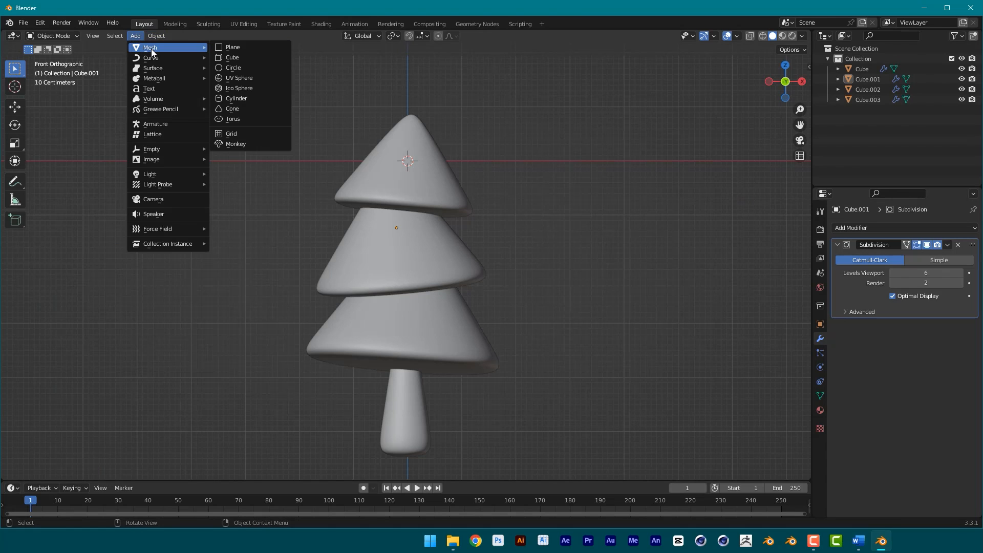
left_click(248, 78)
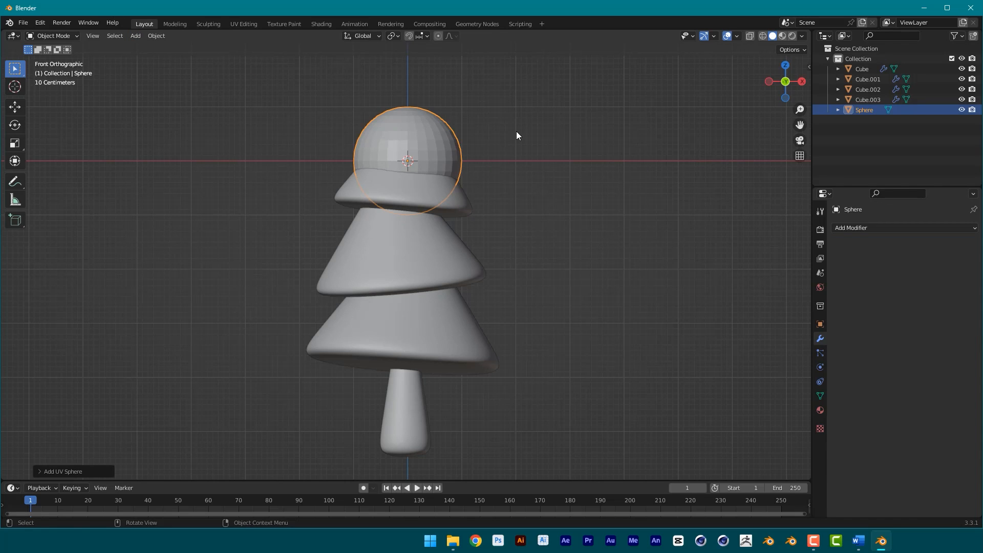
Move the sphere clear of the tree in the positive X direction and scale it down to about a third of its size.
key("g")
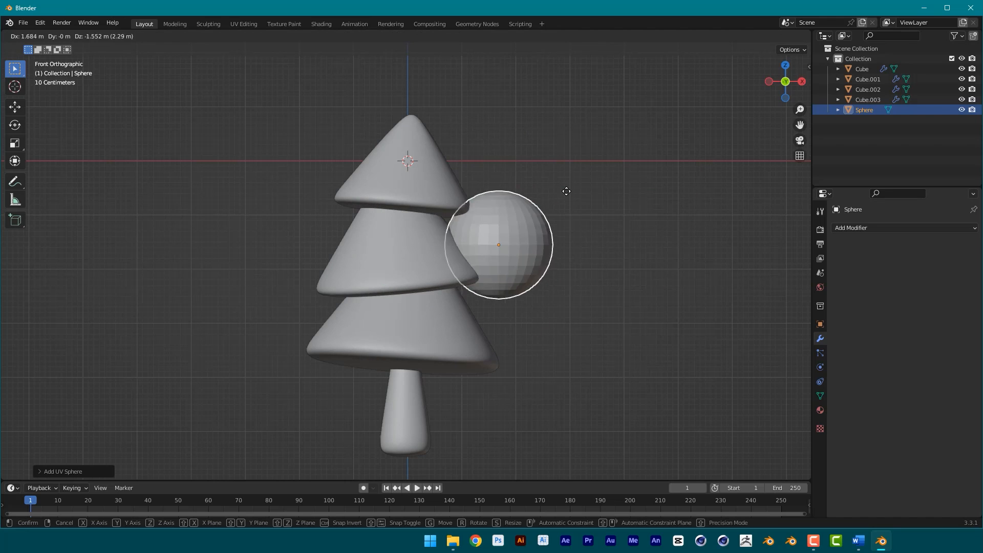
left_click(658, 159)
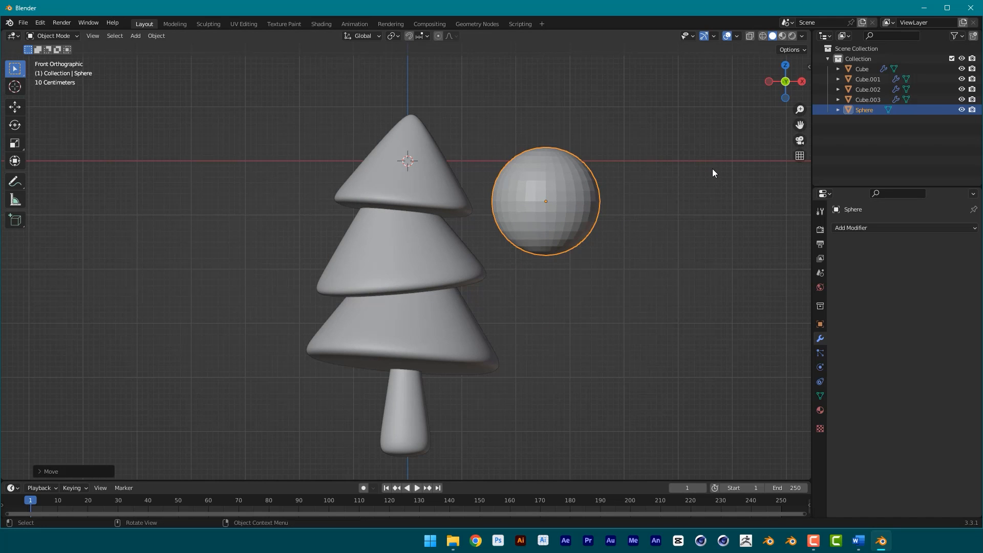
left_click(480, 225)
left_click(545, 204)
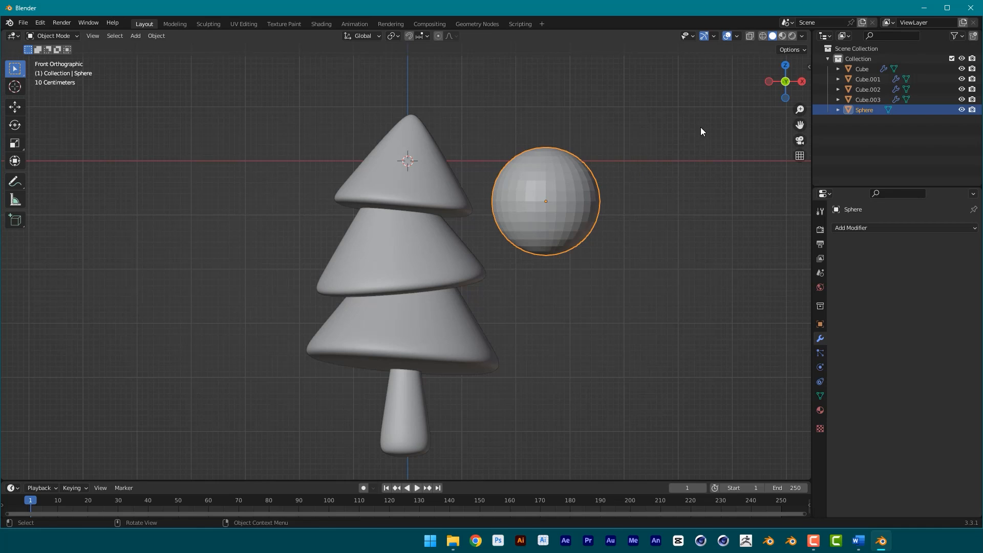
key("s")
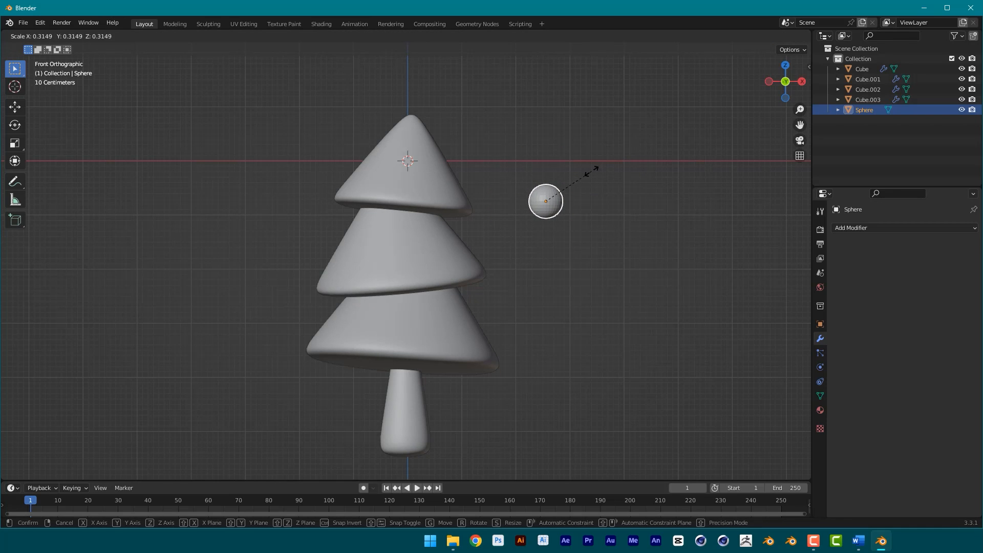
left_click(608, 204)
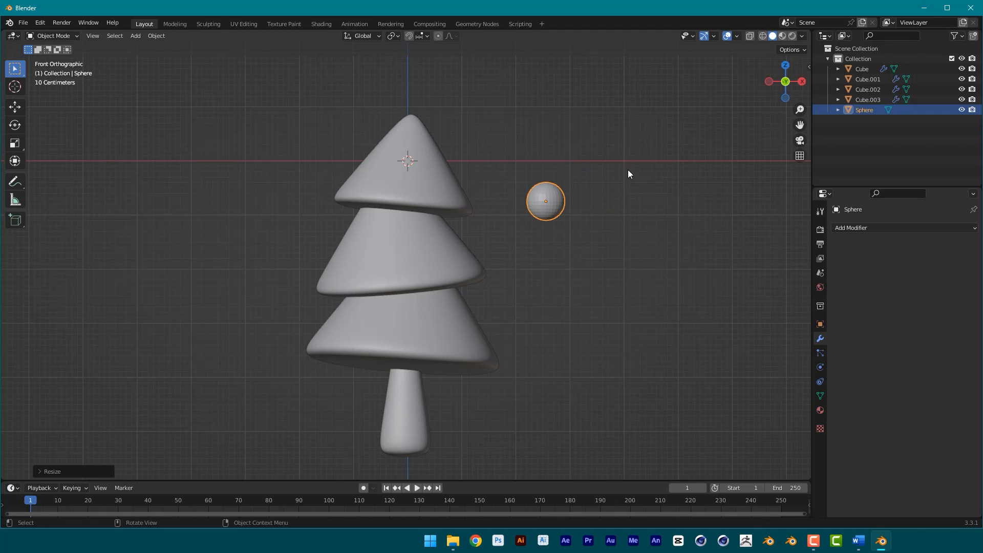
Try moving the sphere freely over the tree in a perspective view with snapping off, bringing it back beside the top tier.
middle_click_drag(628, 170, 630, 216)
key("g")
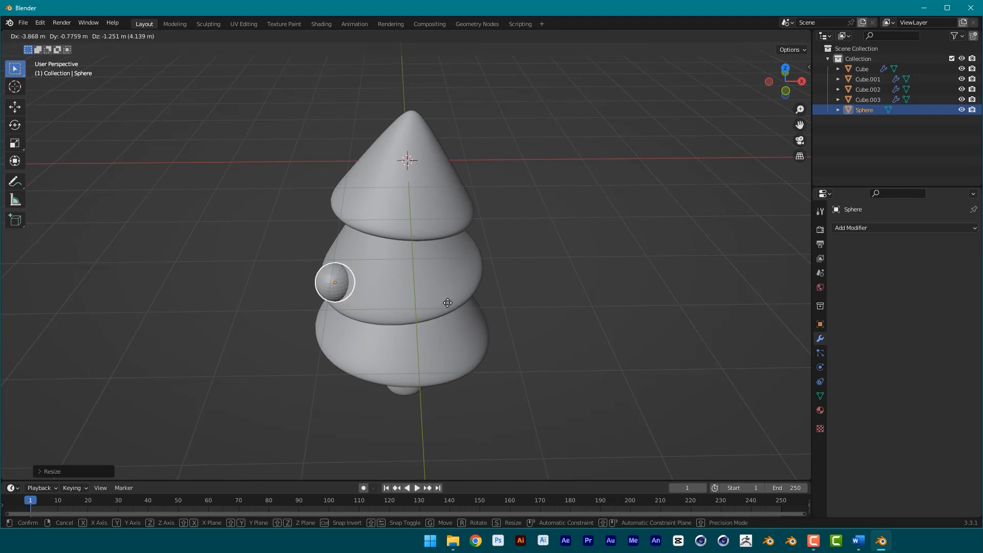
left_click(621, 219)
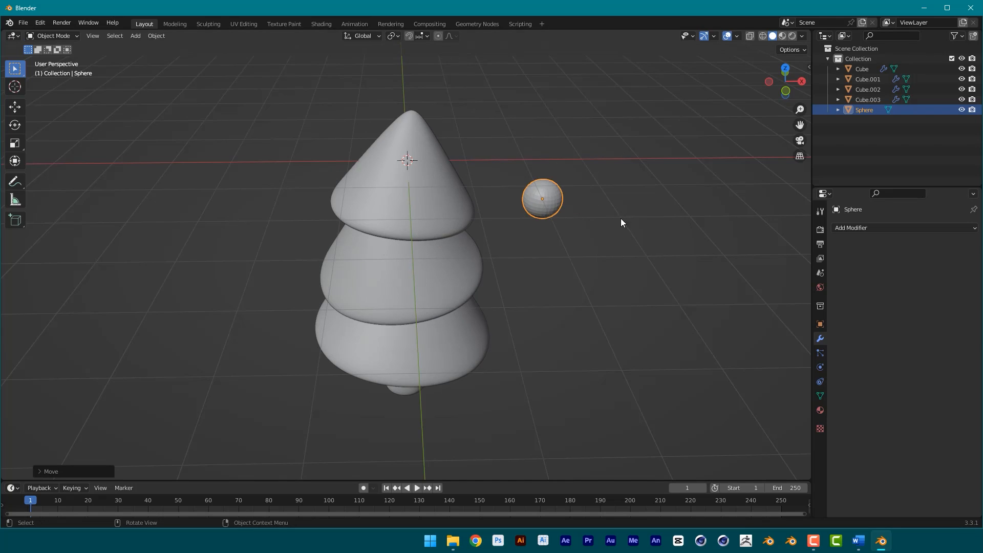
middle_click_drag(620, 220, 623, 239)
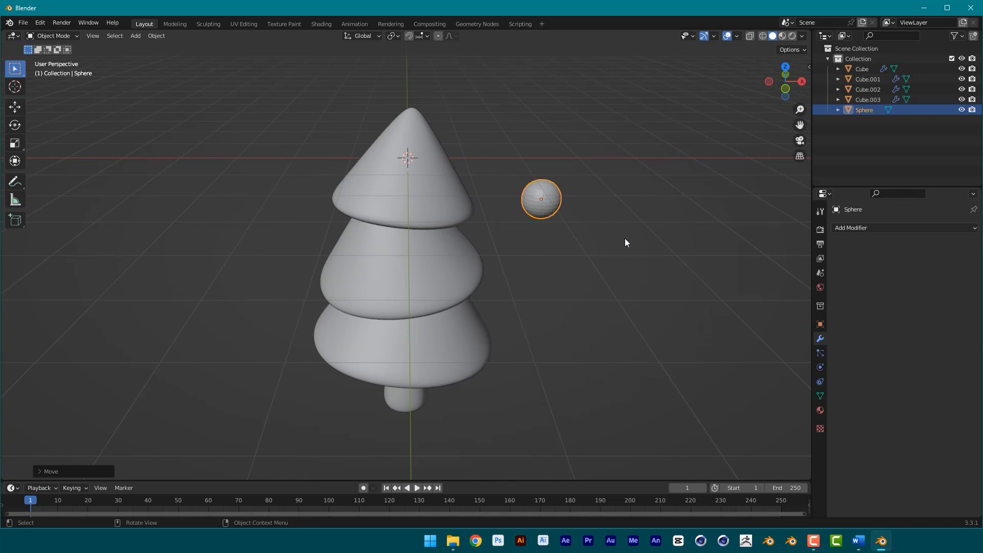
Enable snapping to Face Project with Center as the snap point, and try moving the sphere with it.
key("ctrl")
mouse_move(255, 146)
left_mouse_down()
mouse_move(351, 66)
mouse_move(405, 44)
left_mouse_up()
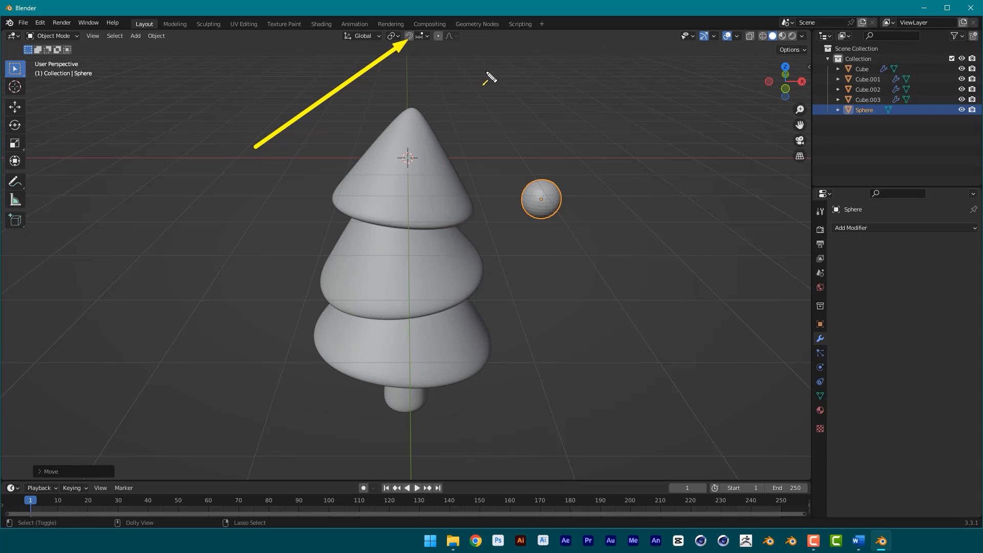
left_click(409, 37)
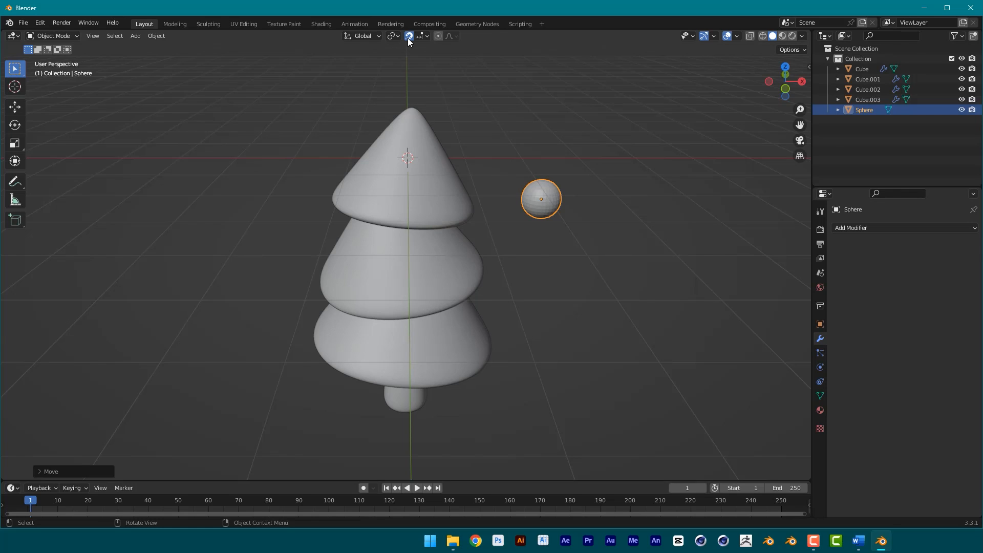
left_click_drag(403, 86, 420, 38, "ctrl+shift")
left_click(423, 37)
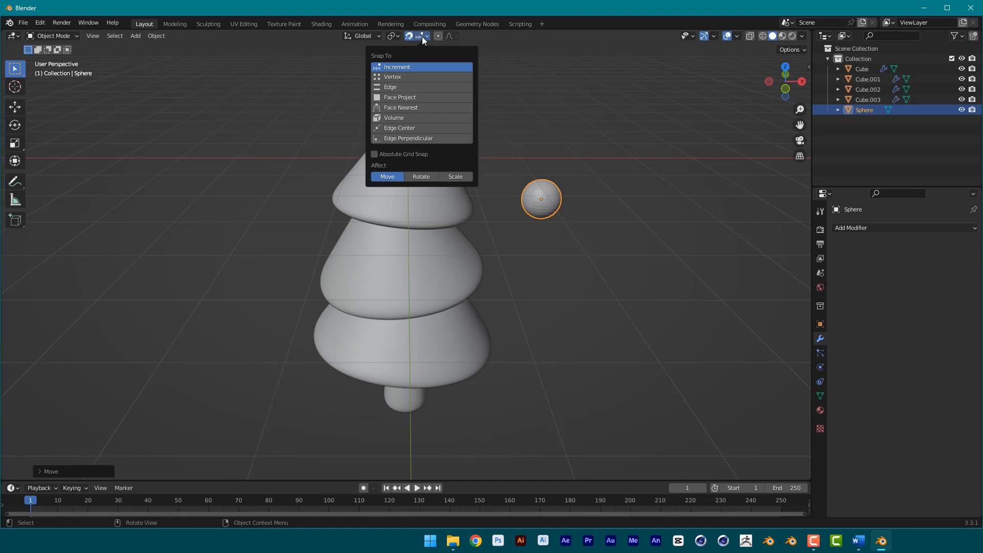
left_click(394, 96)
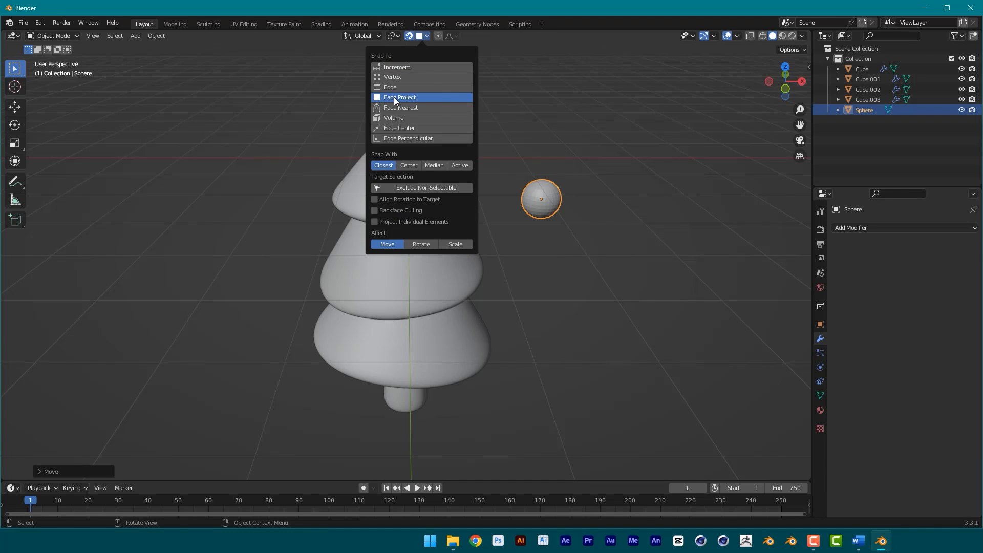
left_click(409, 165)
left_click(576, 135)
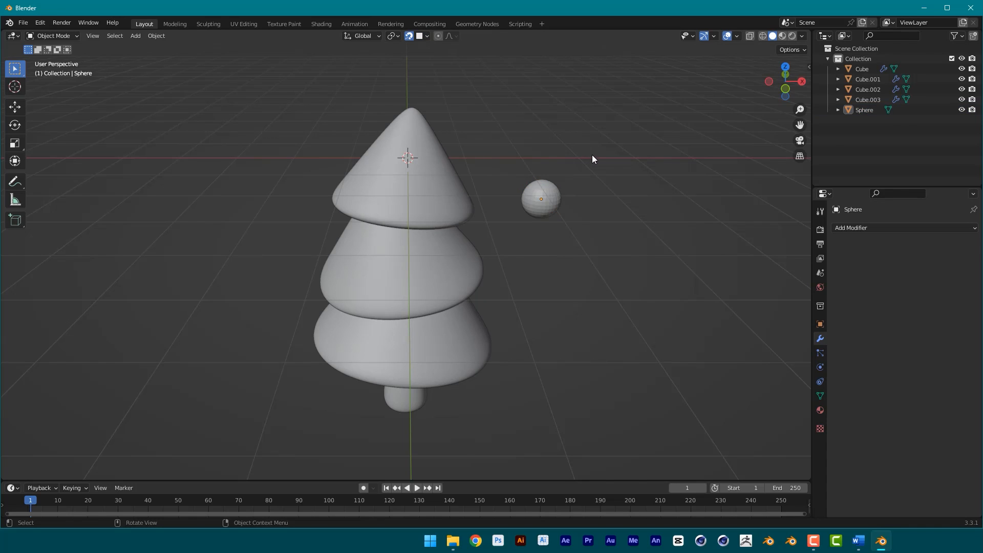
left_click(557, 198)
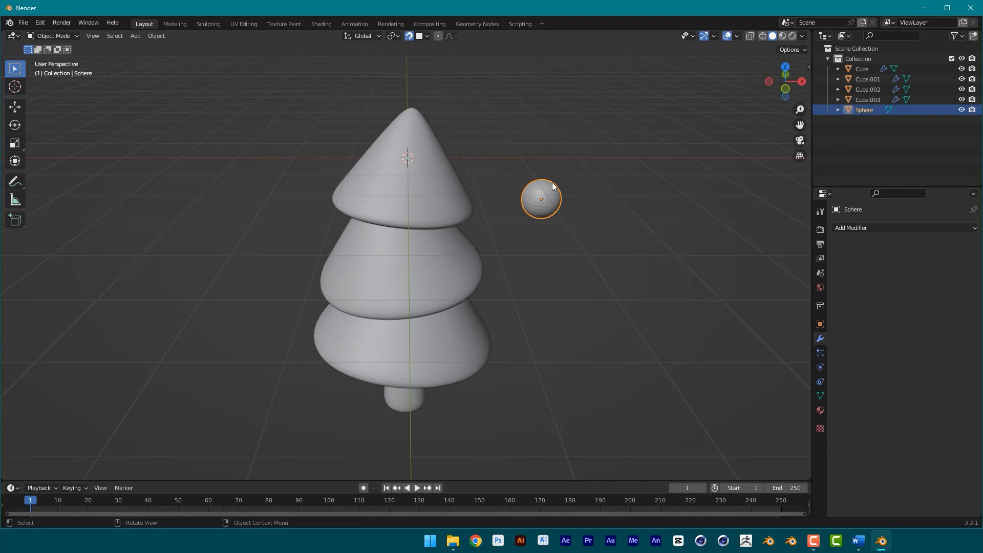
key("g")
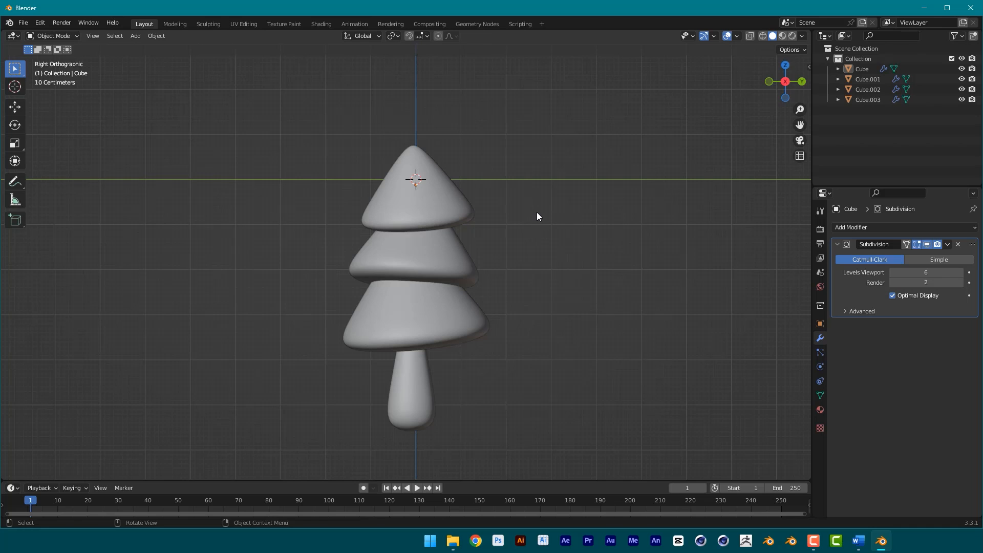
Save the scene to the Desktop under the name "arvore tutorial magico".
scroll(460, 204, "up", 1)
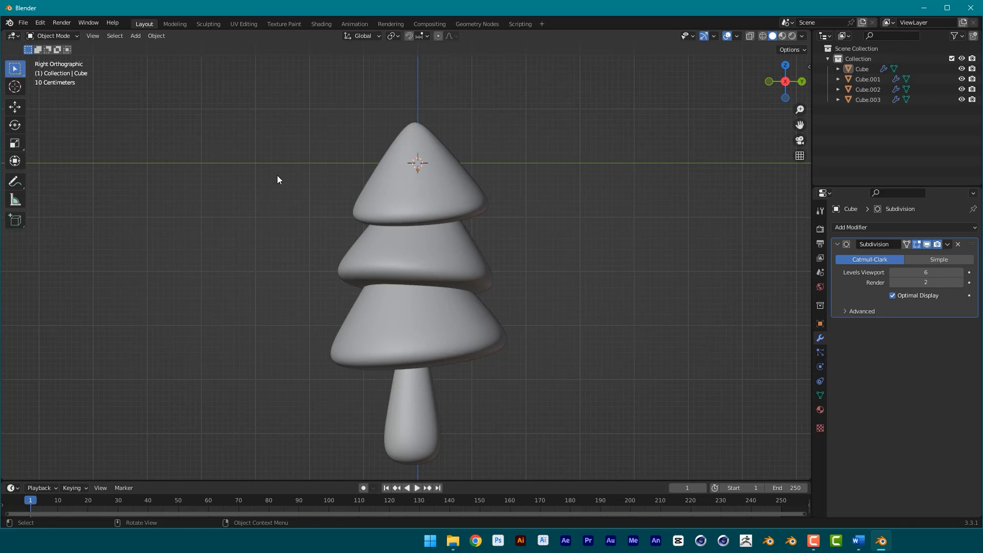
key("ctrl+shift+d")
left_click_drag(146, 243, 25, 27)
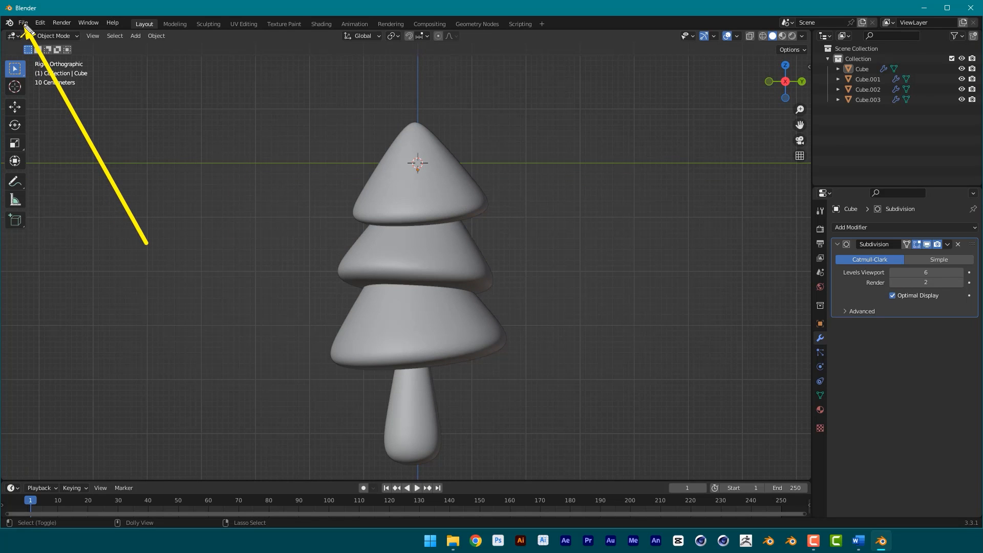
key("ctrl+shift+d")
left_click(23, 23)
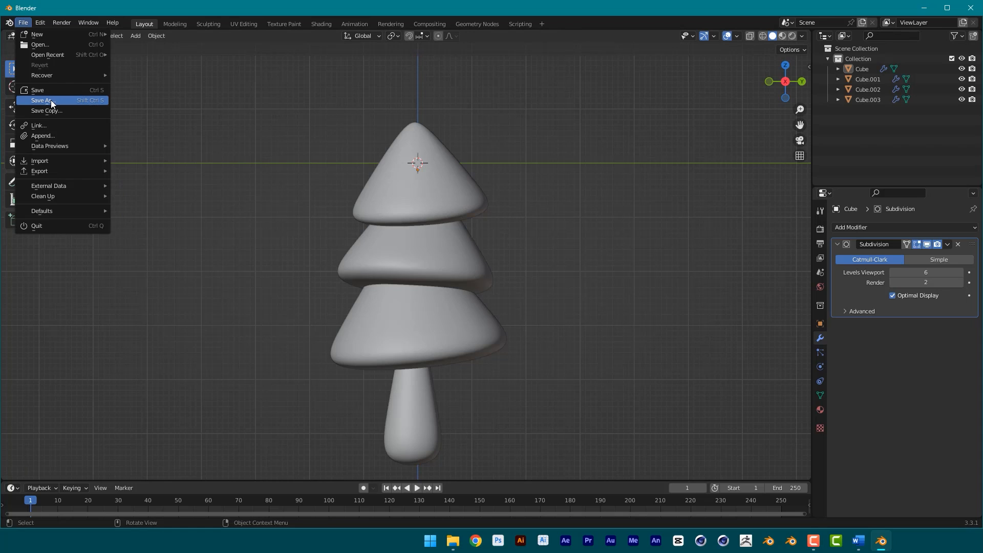
left_click(52, 104)
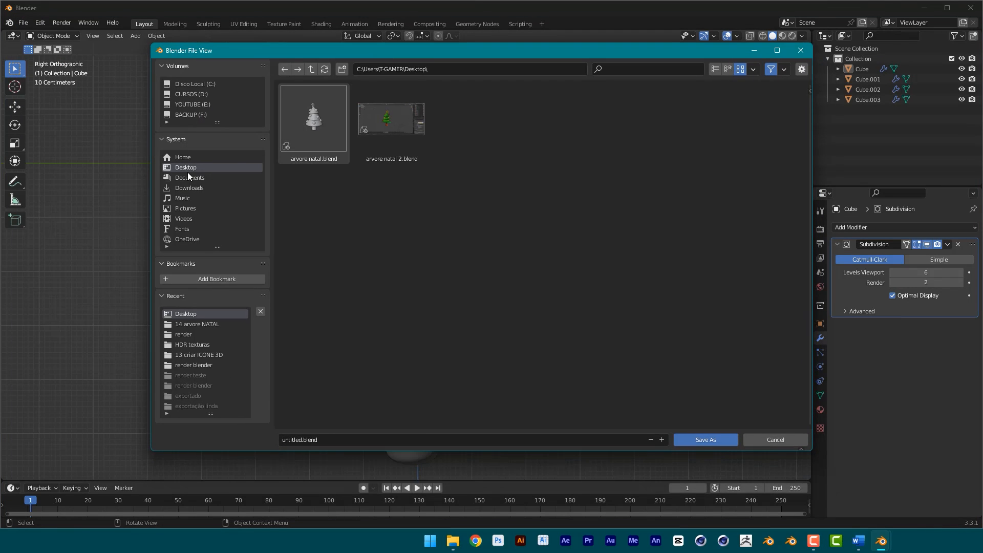
key("ctrl+shift+d")
left_click_drag(445, 271, 186, 169)
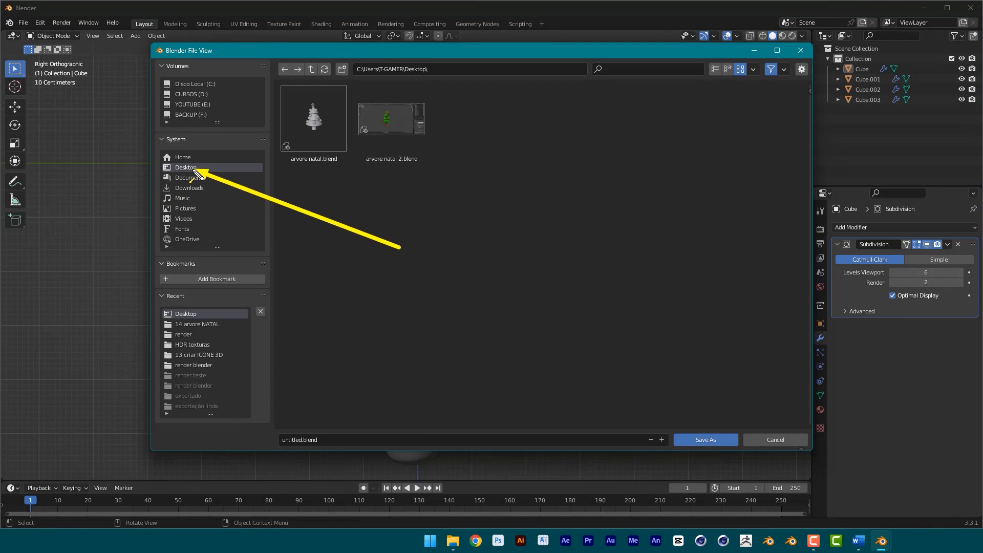
key("ctrl+shift+d")
left_click(340, 439)
type("arvore tutorial mag")
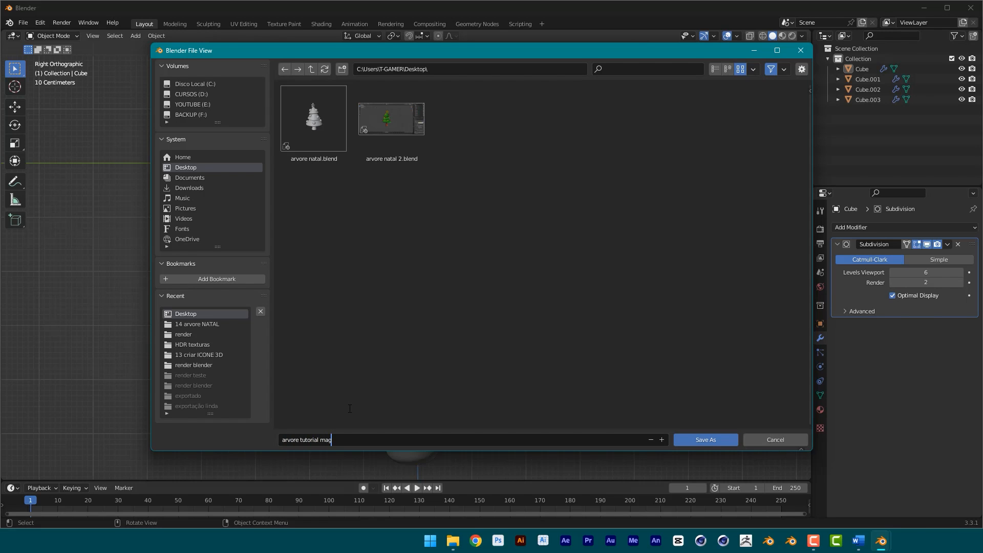
type("ico")
left_click(701, 440)
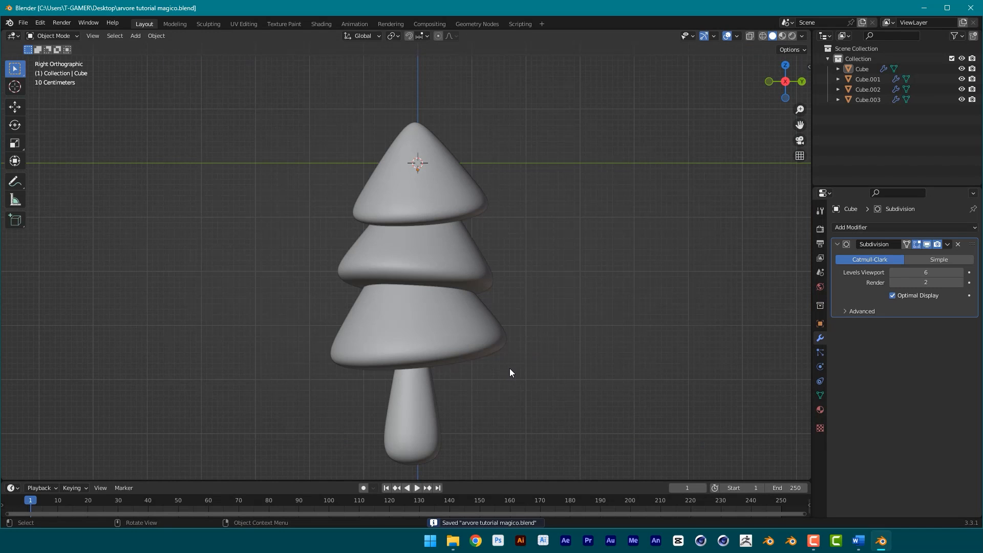
left_click(24, 23)
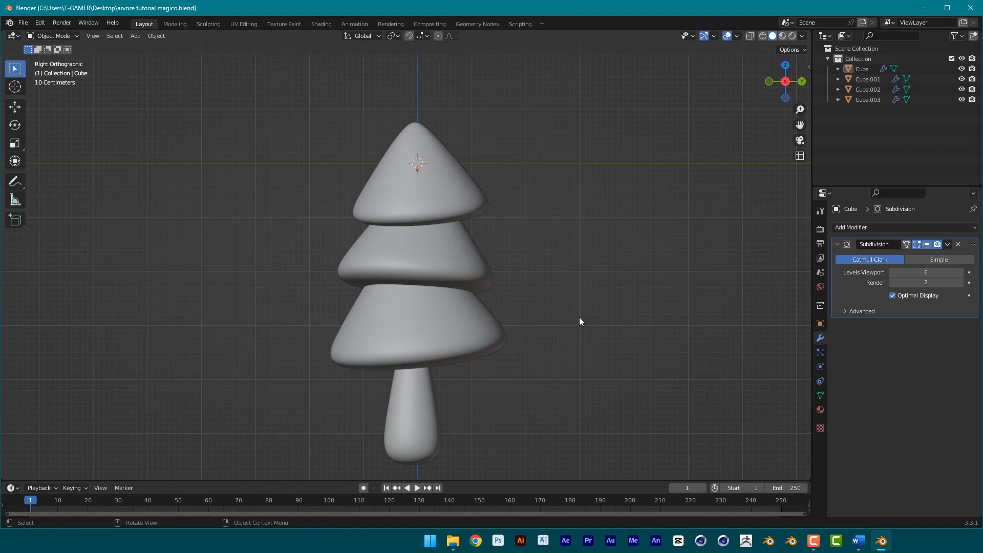
Put the sphere beside the tree's top tier and scale it down to about three quarters of its size.
middle_click_drag(579, 321, 587, 287, "shift")
scroll(587, 277, "up", 2)
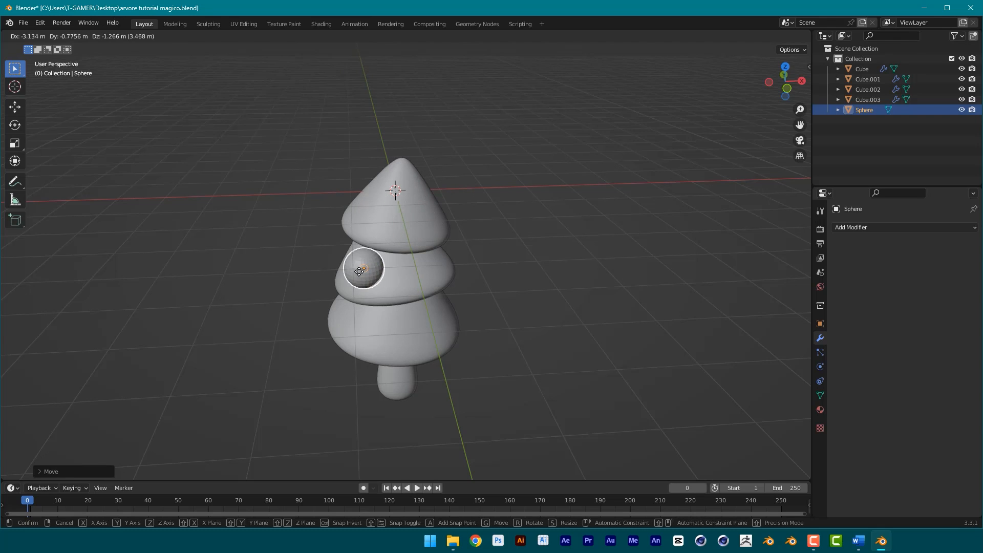
left_click(544, 241)
middle_click_drag(546, 244, 618, 116)
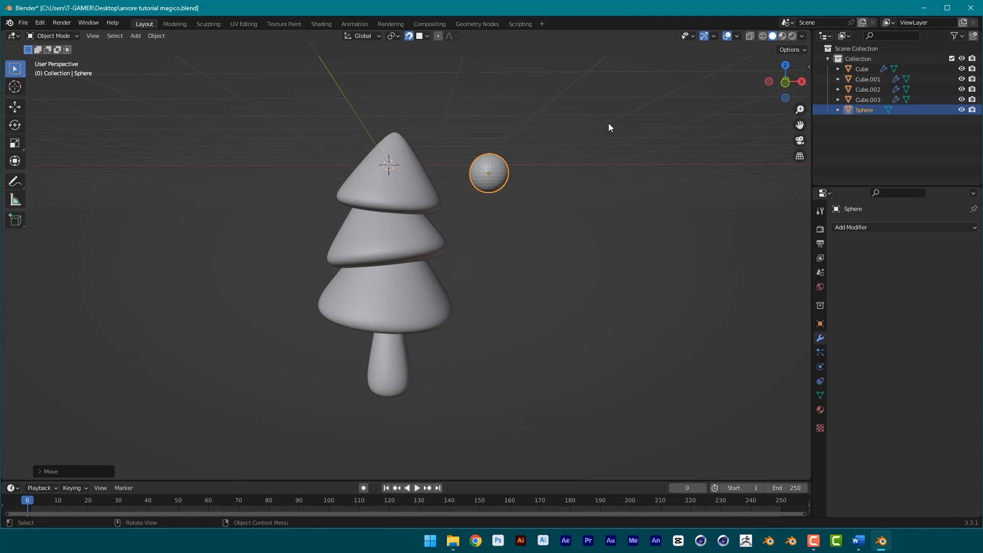
key("s")
left_click(575, 134)
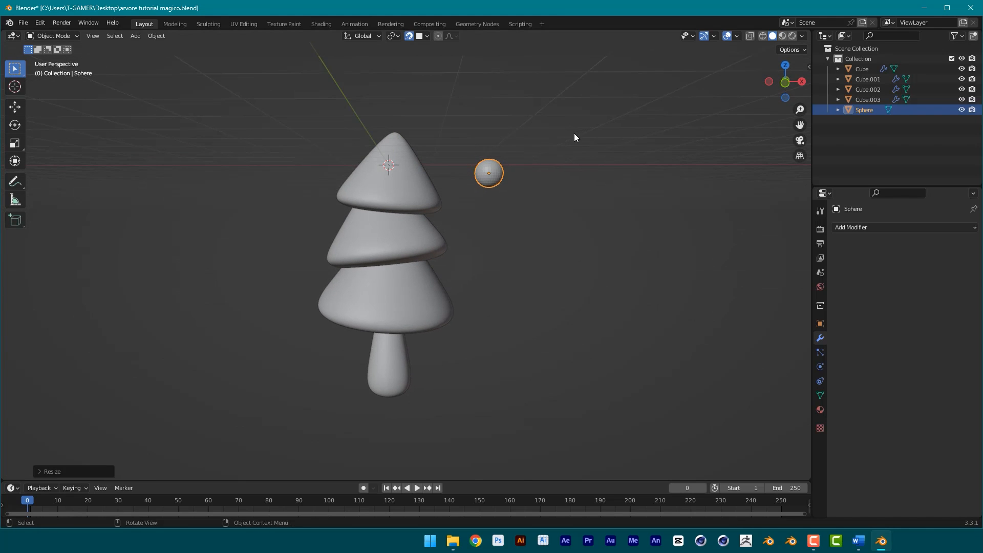
Snap the sphere onto the surface of the top tier, towards its positive X side.
middle_click_drag(574, 137, 579, 154)
key("g")
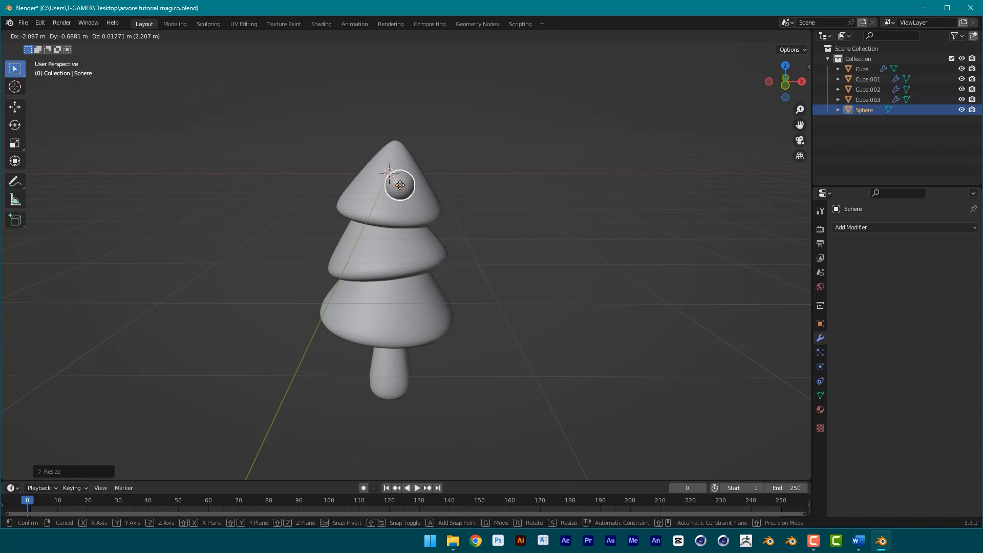
left_click(548, 198)
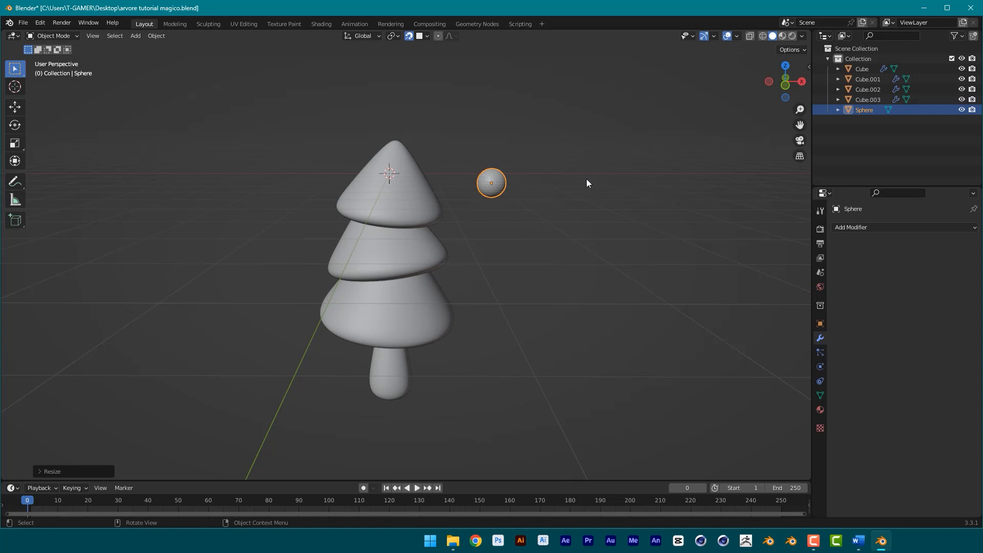
key("g")
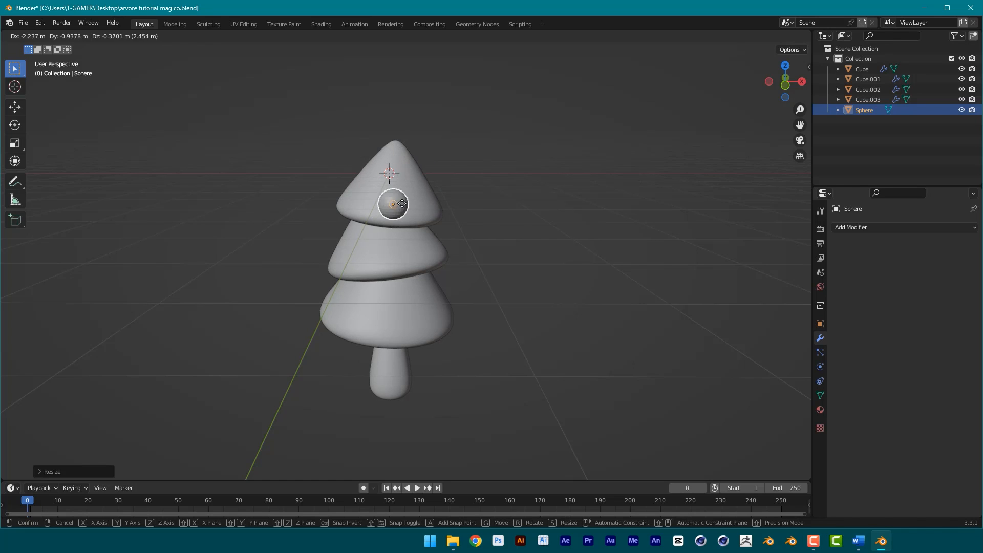
left_click(417, 183)
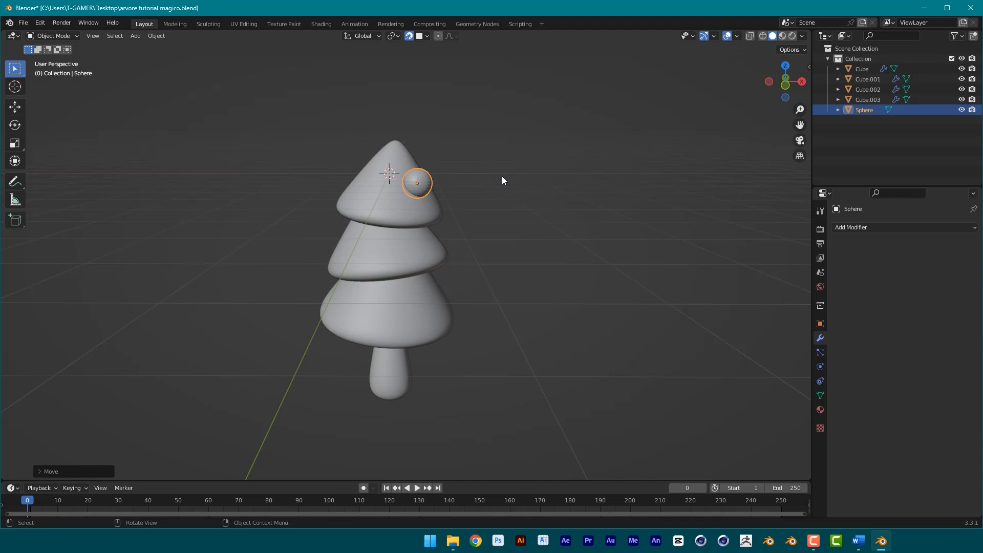
Duplicate the sphere twice and snap the copies around the top tier, spaced apart from the first ornament.
middle_click_drag(502, 179, 554, 250)
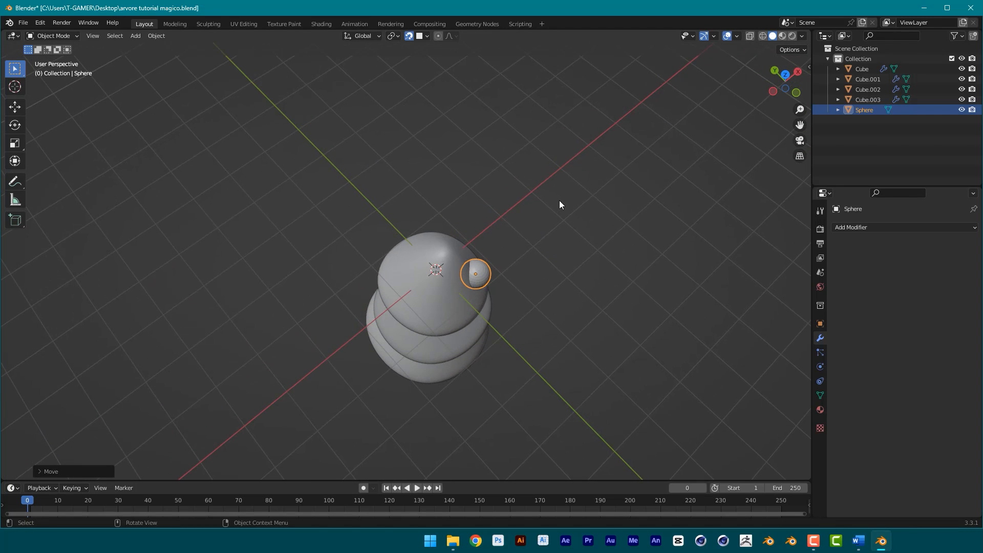
key("shift+d")
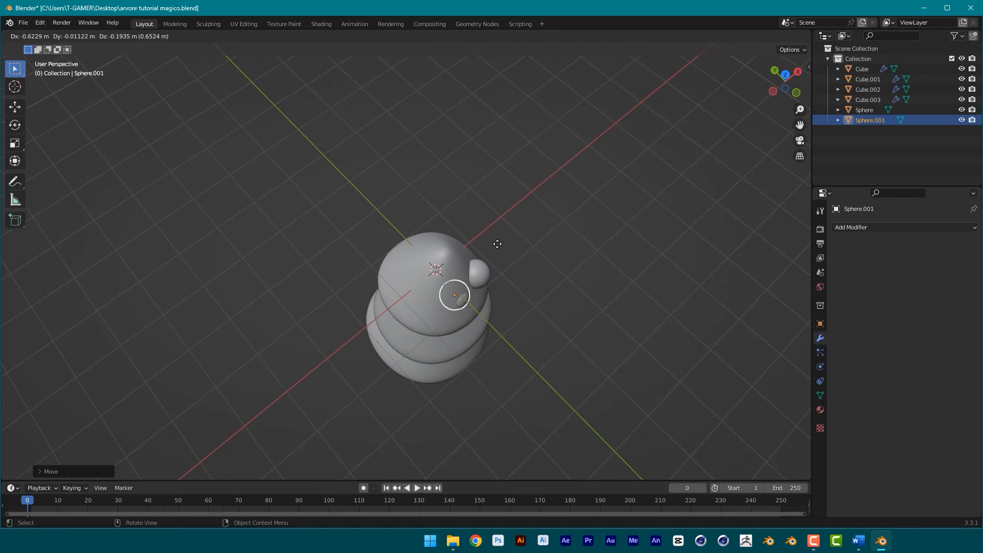
left_click(402, 294)
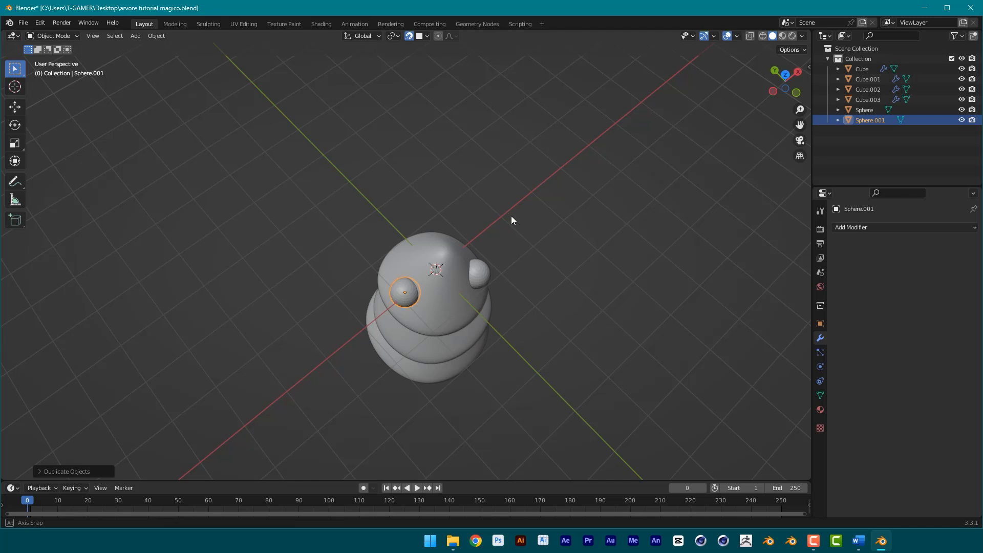
middle_click_drag(511, 216, 510, 241)
key("shift+d")
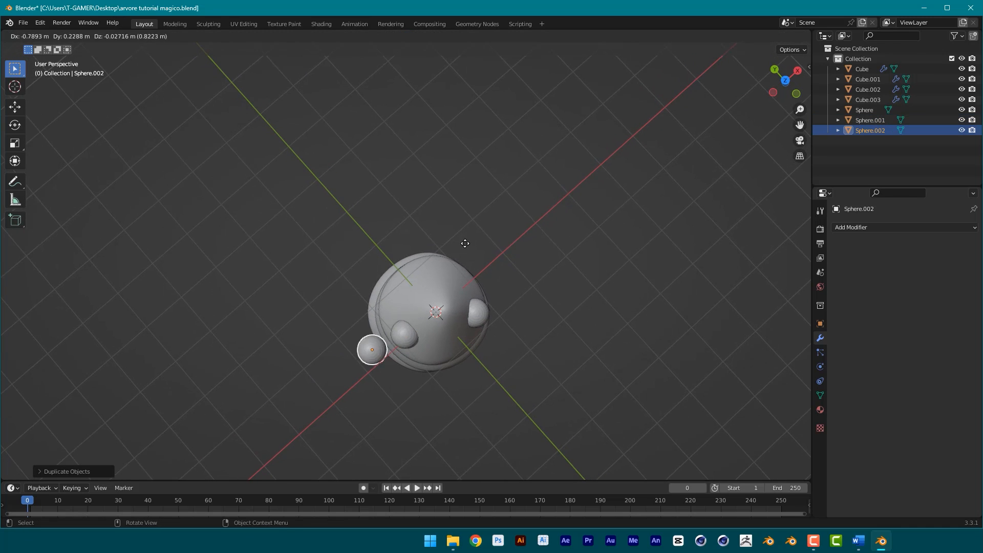
left_click(451, 274)
Duplicate the sphere three times onto the middle tier, spacing the copies around it and adjusting the last one's position.
middle_click_drag(452, 275, 621, 149)
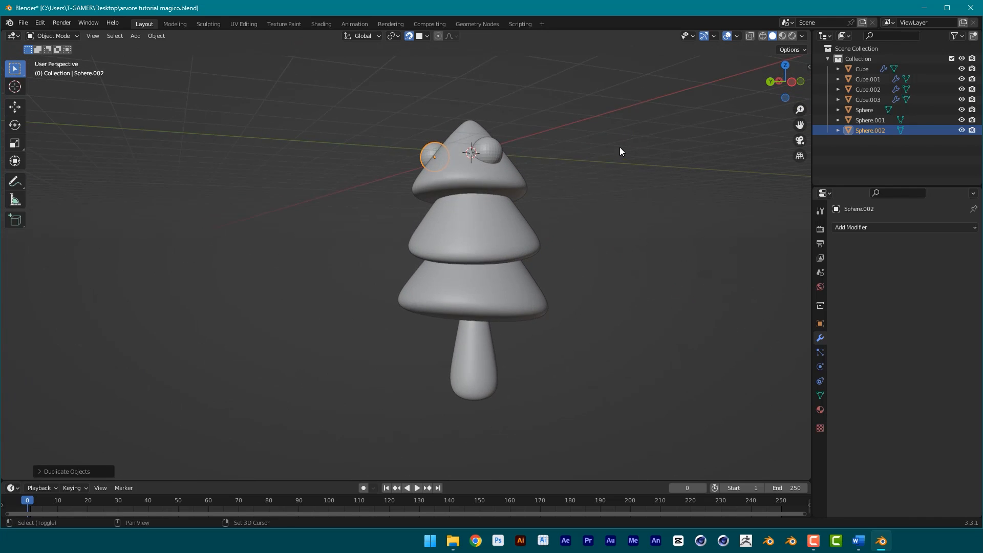
key("shift+d")
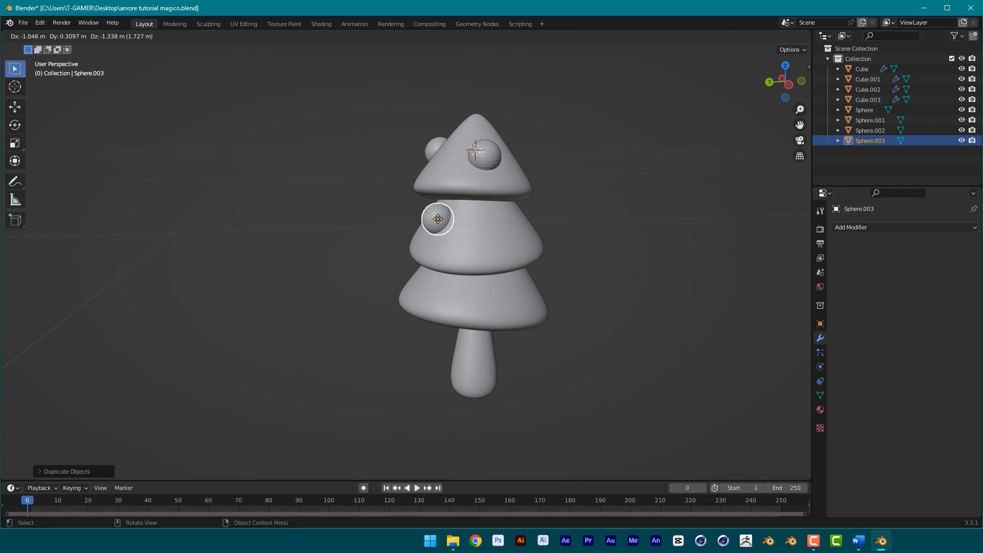
left_click(486, 296)
middle_click_drag(485, 295, 480, 241)
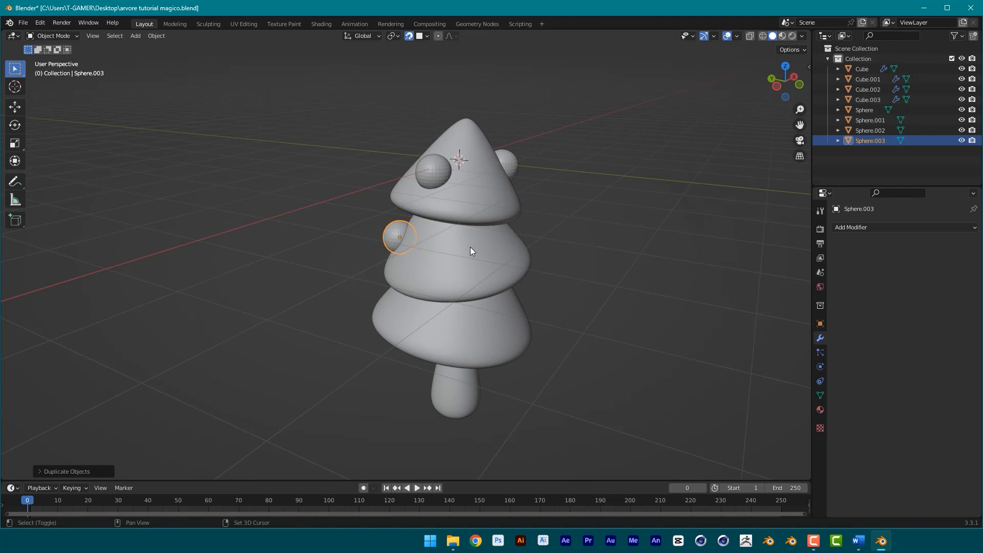
key("shift+d")
left_click(537, 272)
middle_click_drag(538, 271, 573, 221)
key("shift+d")
left_click(395, 256)
key("g")
left_click(398, 240)
Duplicate the sphere three times onto the bottom tier, spacing the copies around its surface.
key("shift+d")
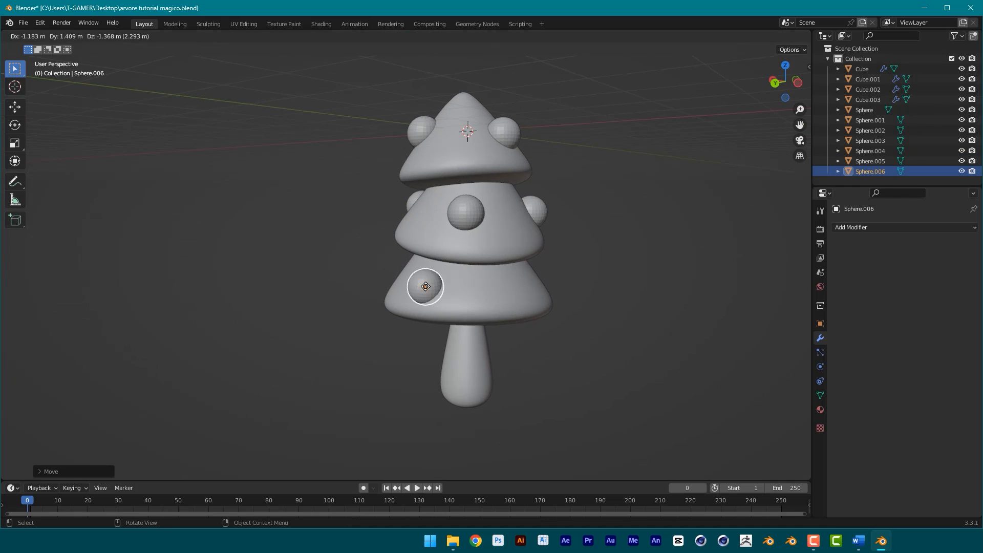
left_click(430, 282)
key("shift+d")
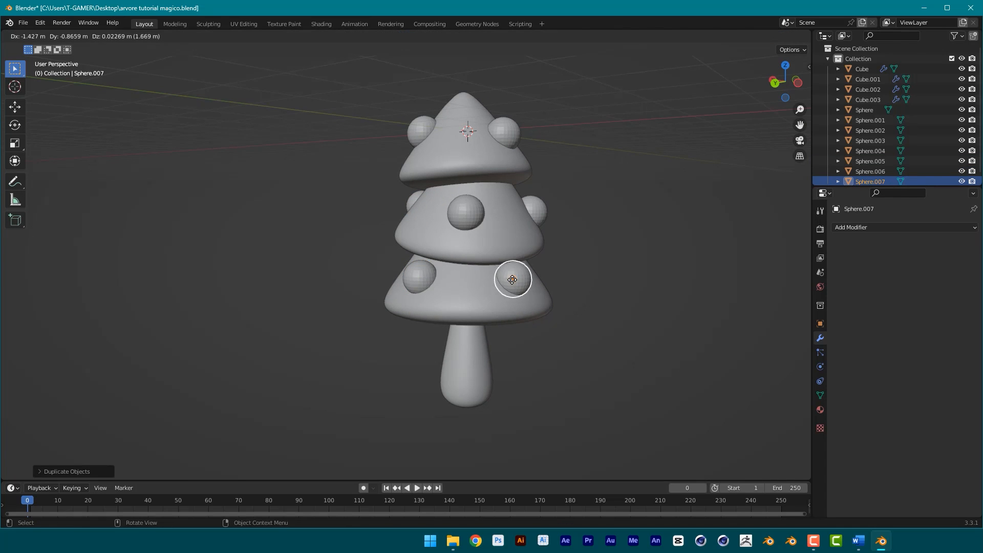
left_click(521, 287)
middle_click_drag(561, 281, 419, 286)
key("shift+d")
left_click(532, 315)
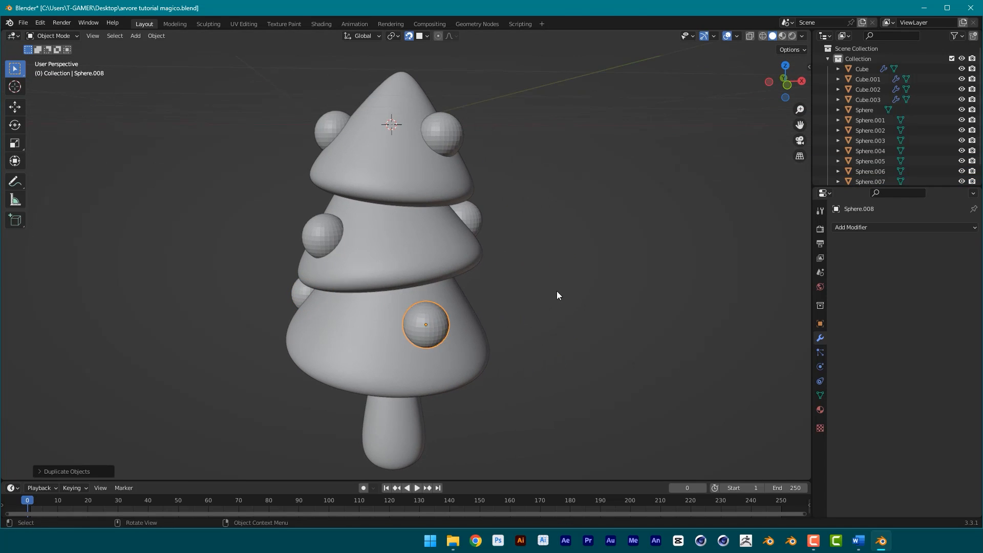
middle_click_drag(557, 291, 516, 240)
left_click(529, 244)
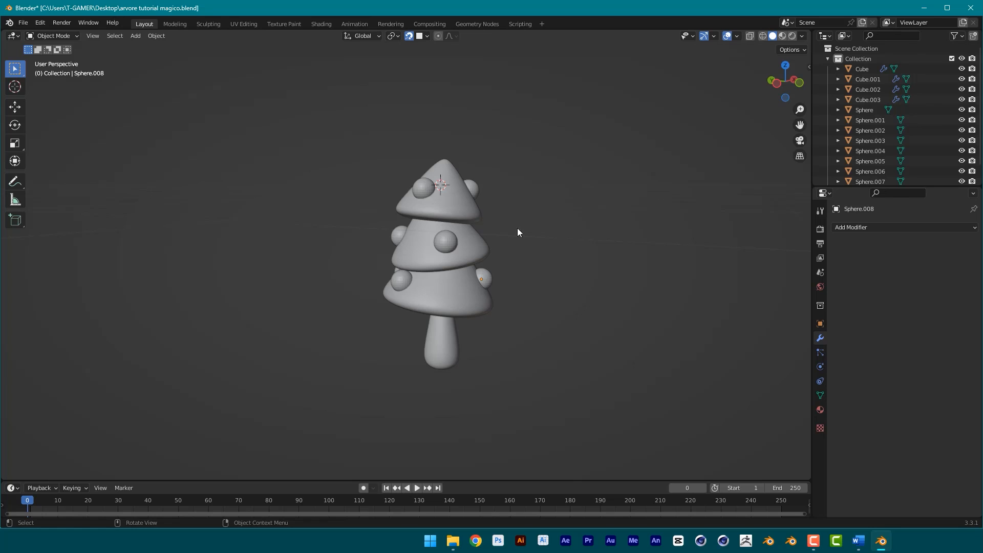
left_click(417, 193)
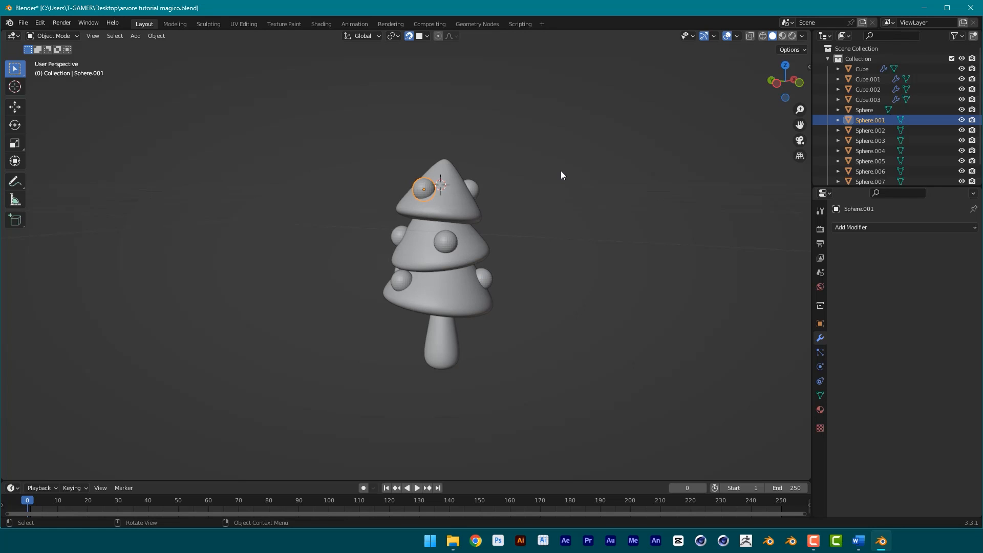
key("Delete")
key("ctrl+z")
key("ctrl+z")
left_click(429, 195)
key("shift+d")
key("Escape")
left_click(530, 233)
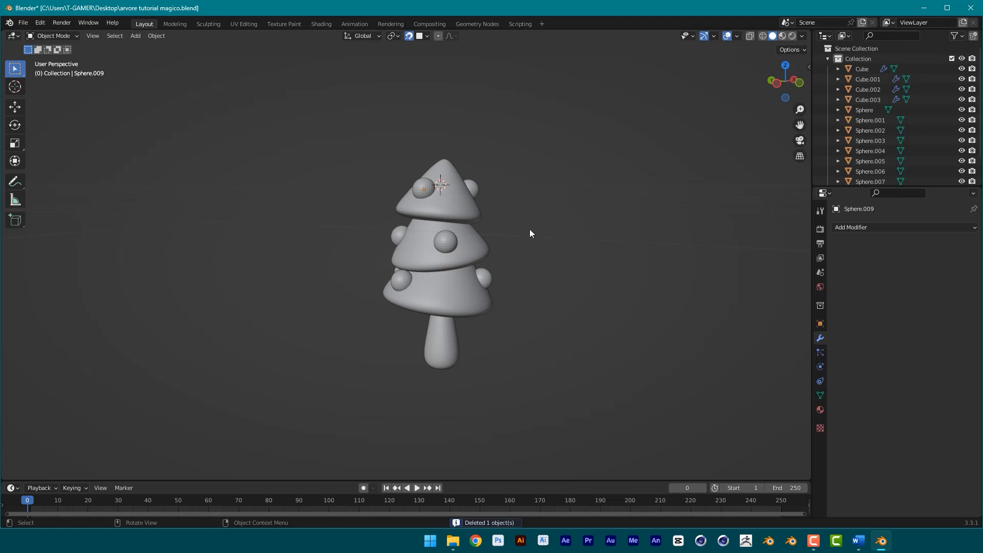
key("Delete")
Duplicate one more sphere ornament and place the copy on the open side of the bottom tier.
middle_click_drag(516, 186, 459, 232)
left_click(410, 268)
key("shift+d")
left_click(356, 280)
Reposition two of the sphere ornaments slightly on the tier surfaces to even out their spacing.
left_click(358, 242)
key("g")
left_click(343, 243)
left_click(446, 313)
key("g")
left_click(447, 310)
left_click(500, 185)
Add a loop cut to the lower section of the trunk and slide it close to the base to flatten the bottom.
middle_click_drag(500, 185, 513, 318)
left_click(430, 355)
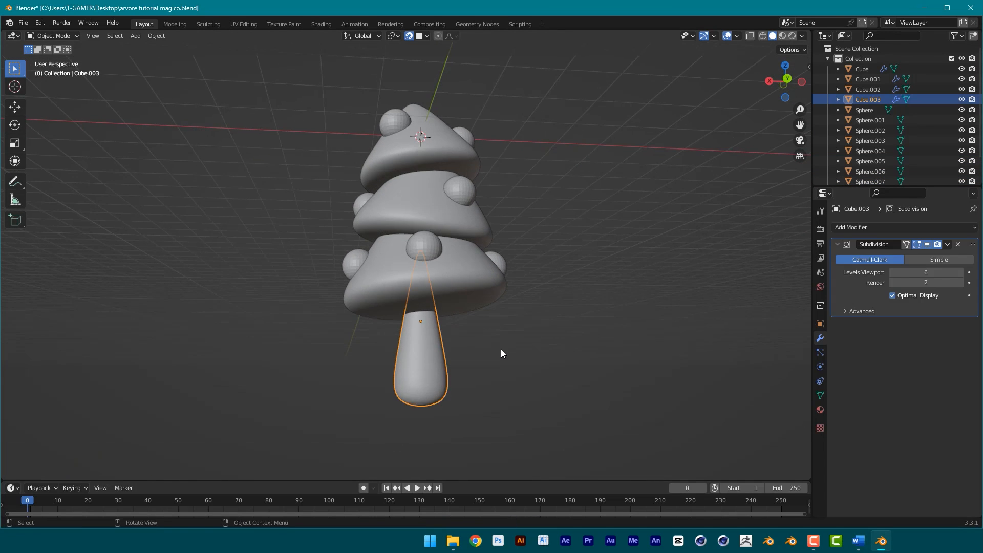
scroll(511, 346, "up", 3)
middle_click_drag(543, 417, 537, 340, "shift")
key("Tab")
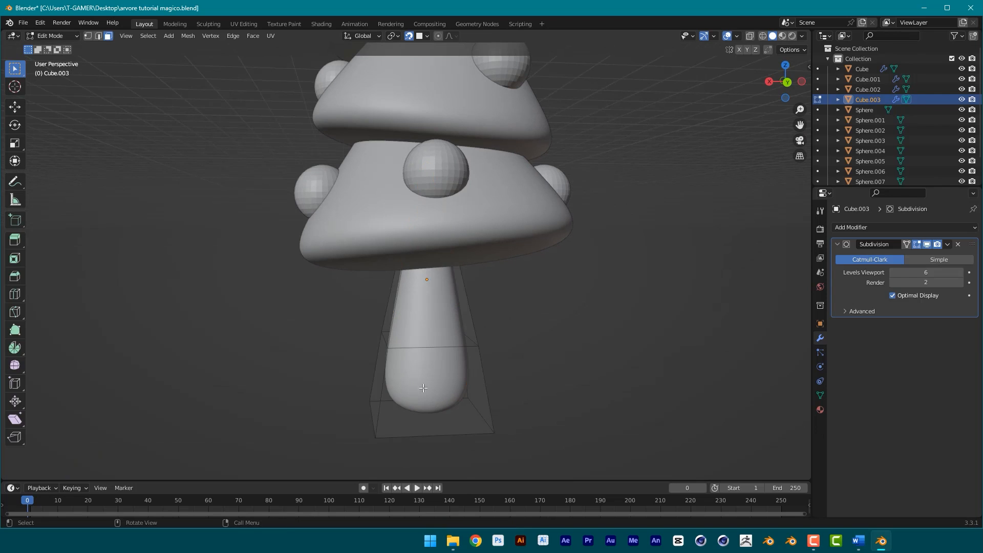
key("Tab")
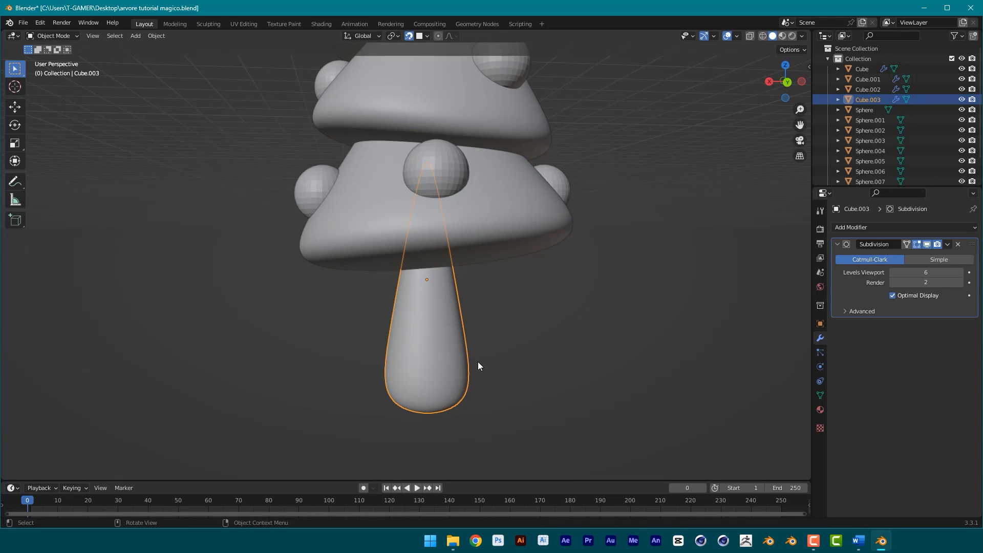
key("Tab")
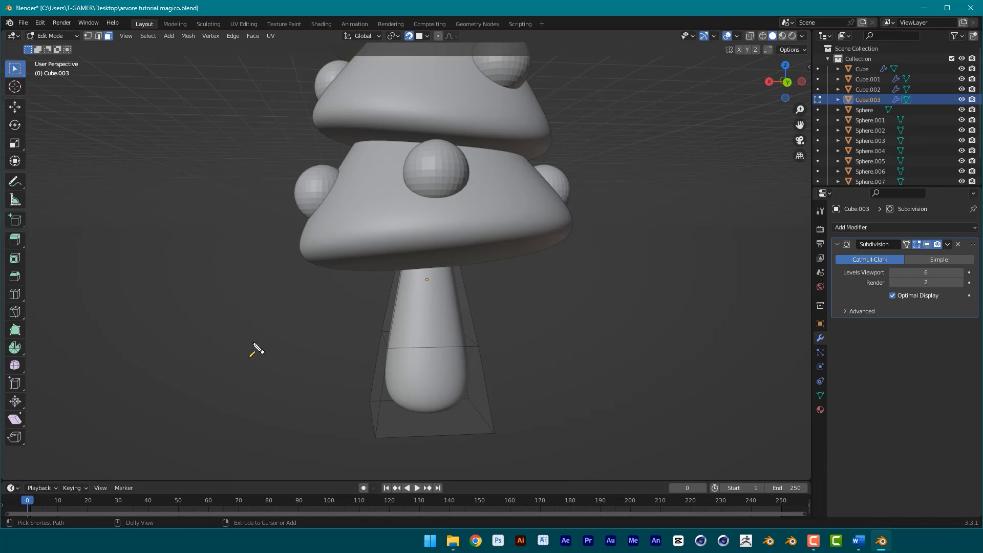
left_click(99, 36)
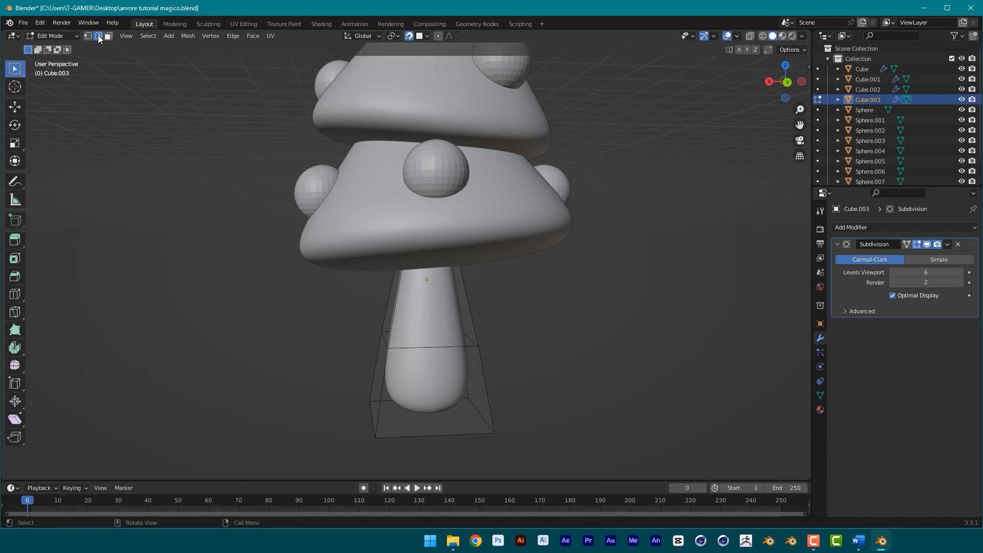
right_click(438, 351)
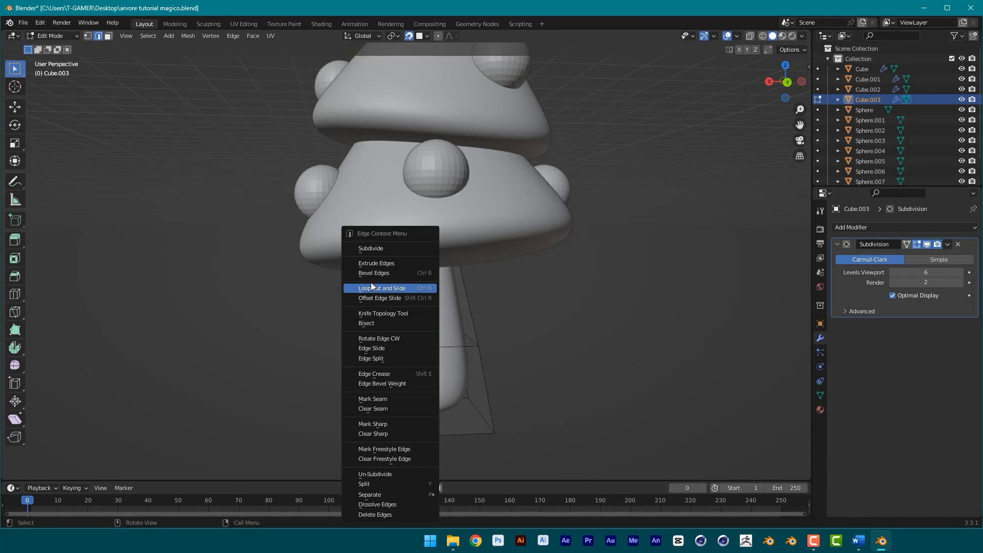
left_click(395, 287)
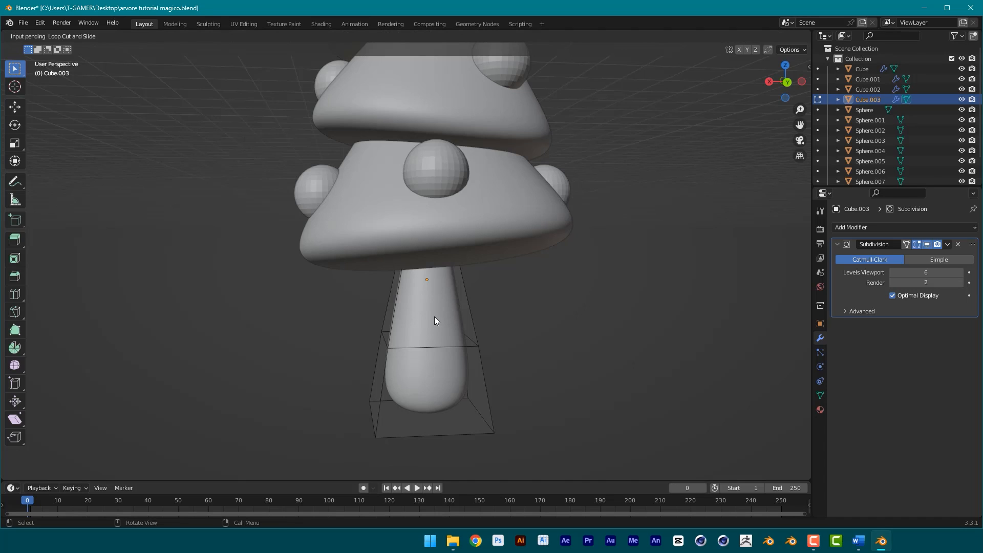
left_click(382, 381)
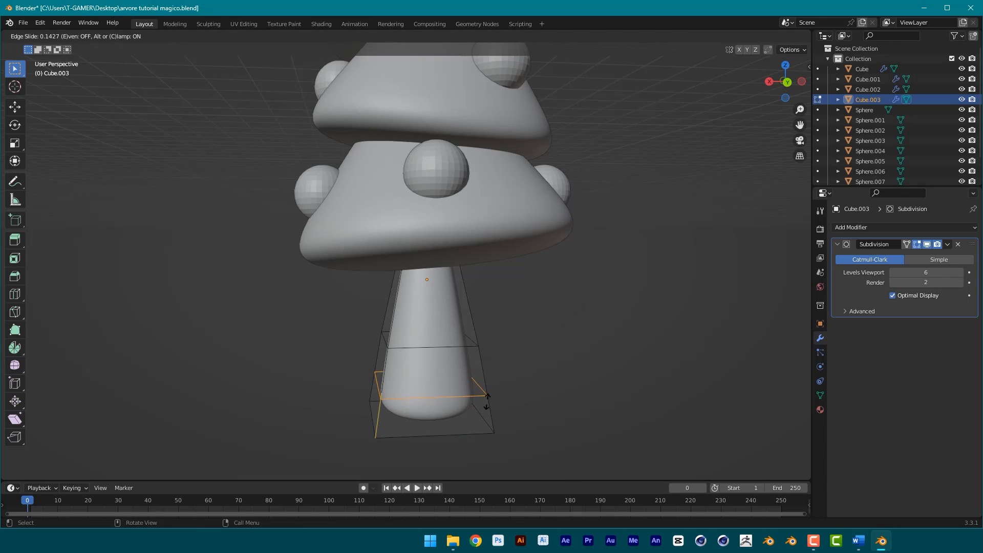
left_click(501, 433)
mouse_move(594, 390)
middle_mouse_down()
mouse_move(597, 351)
mouse_move(588, 377)
middle_mouse_up()
key("Tab")
scroll(508, 337, "down", 5)
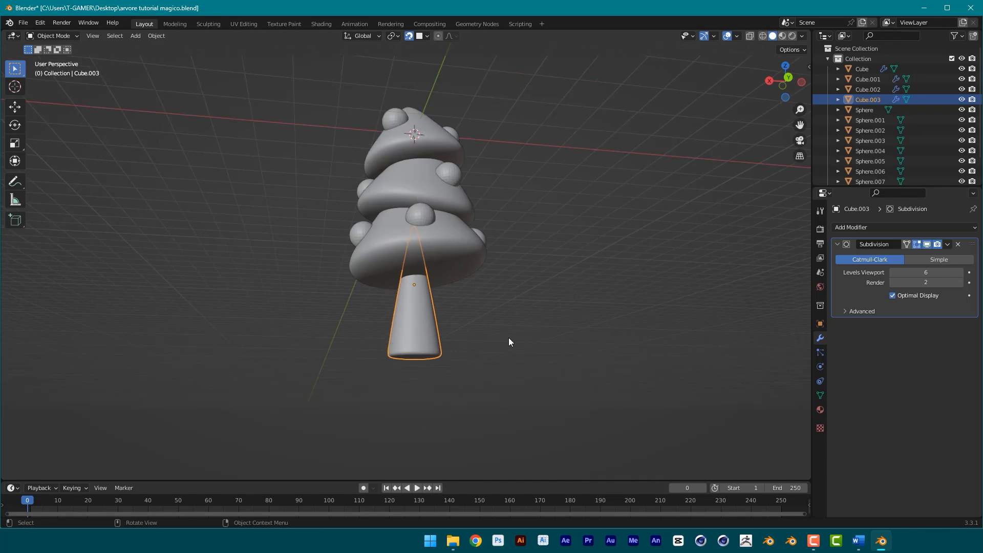
left_click(509, 337)
middle_click_drag(509, 337, 381, 290)
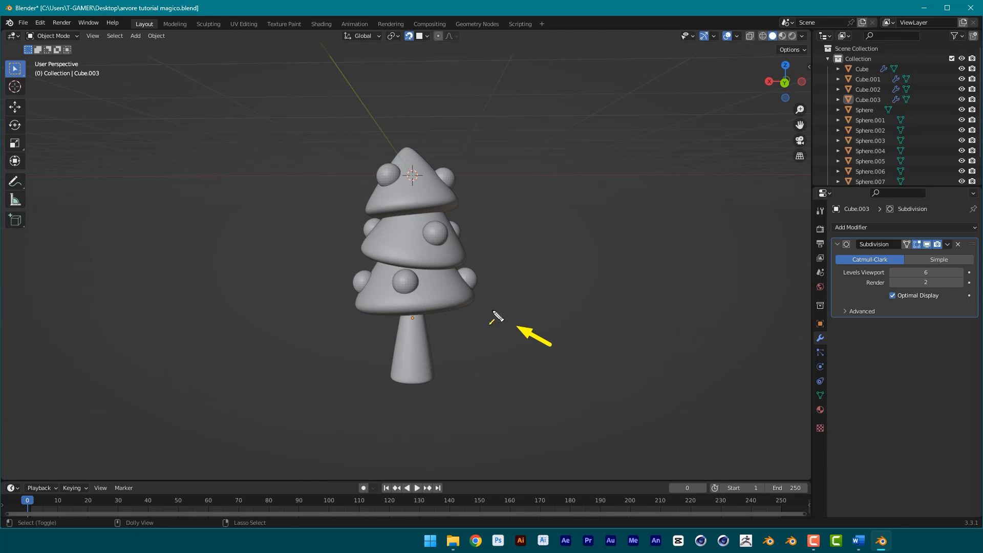
View the Star SVG Vector page on SVG Repo in Chrome, including its download option, and return to Blender.
left_click_drag(437, 382, 423, 380)
key("Escape")
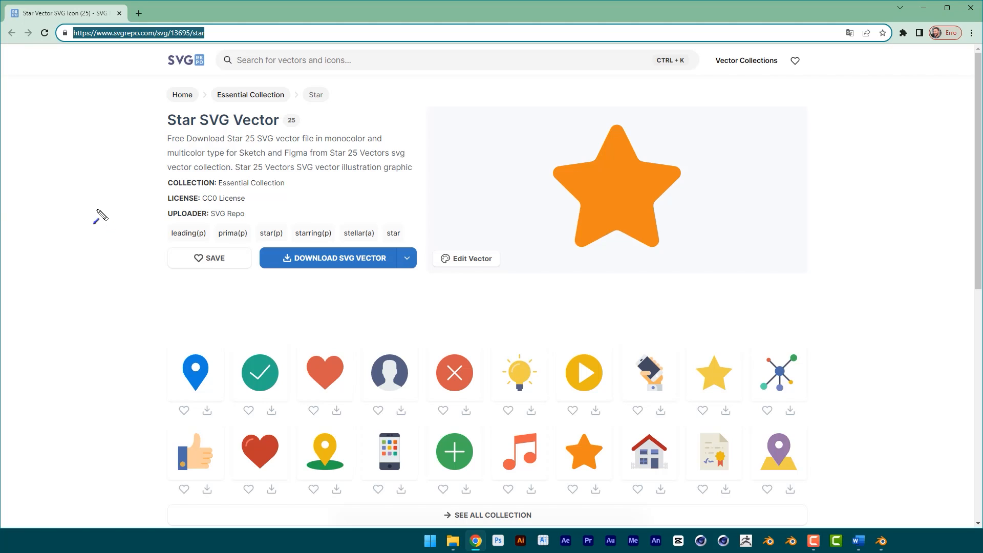
mouse_move(72, 217)
left_mouse_down()
mouse_move(128, 41)
mouse_move(159, 42)
mouse_move(54, 125)
mouse_move(384, 68)
mouse_move(265, 62)
mouse_move(264, 71)
left_mouse_up()
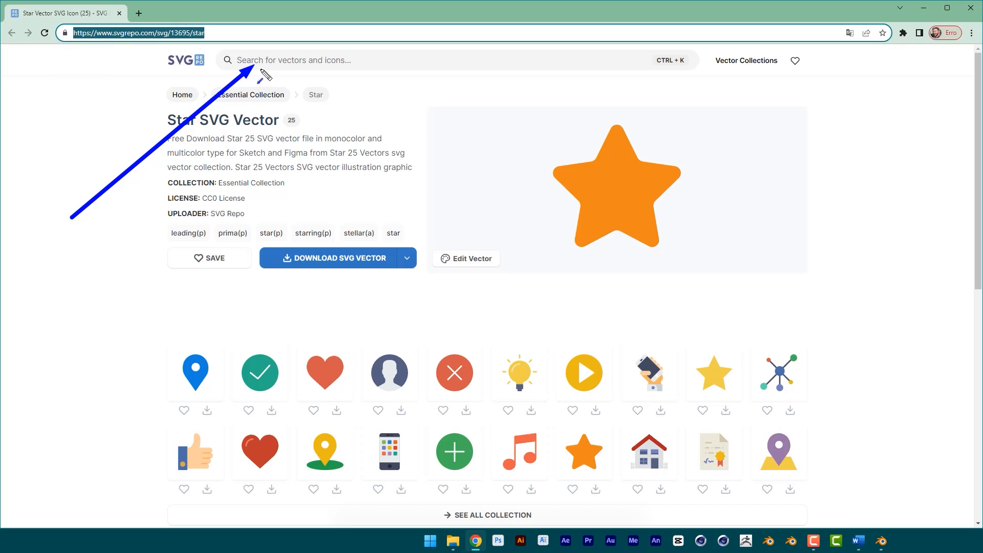
mouse_move(384, 249)
left_mouse_down()
mouse_move(330, 361)
mouse_move(342, 348)
mouse_move(584, 344)
mouse_move(584, 363)
mouse_move(520, 424)
mouse_move(516, 441)
mouse_move(526, 163)
mouse_move(539, 197)
left_mouse_up()
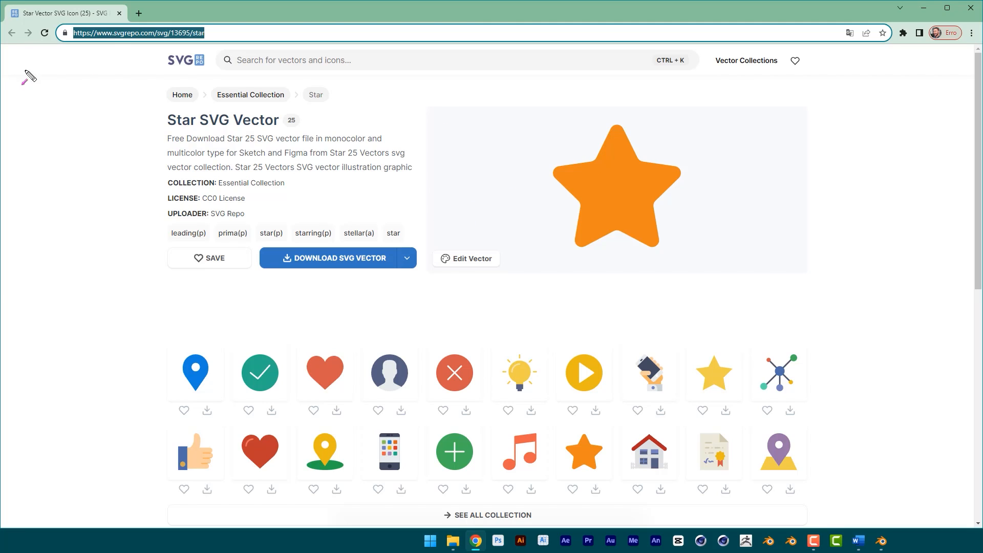
mouse_move(96, 201)
left_mouse_down()
mouse_move(135, 40)
mouse_move(201, 41)
mouse_move(135, 163)
mouse_move(567, 219)
mouse_move(309, 262)
mouse_move(360, 261)
mouse_move(349, 264)
left_mouse_up()
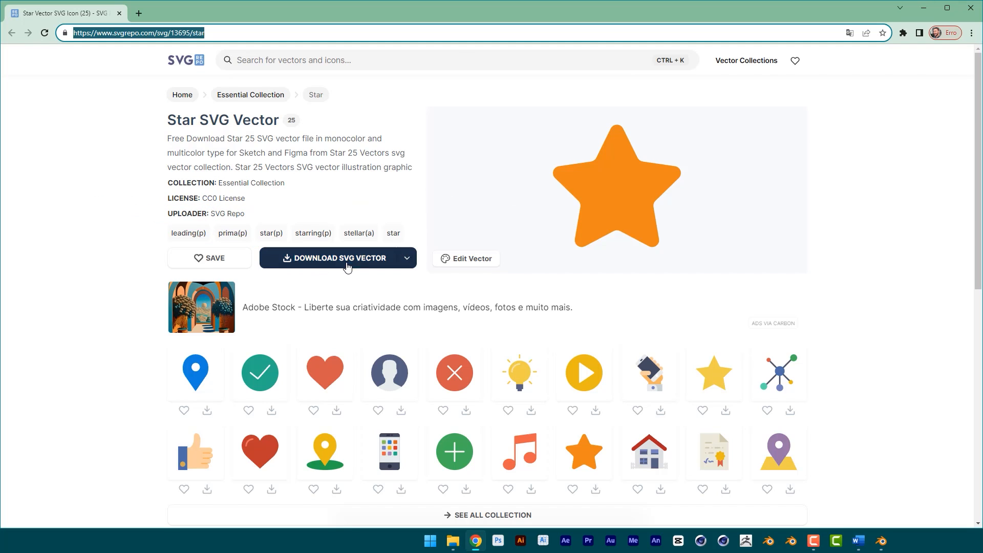
left_click(923, 11)
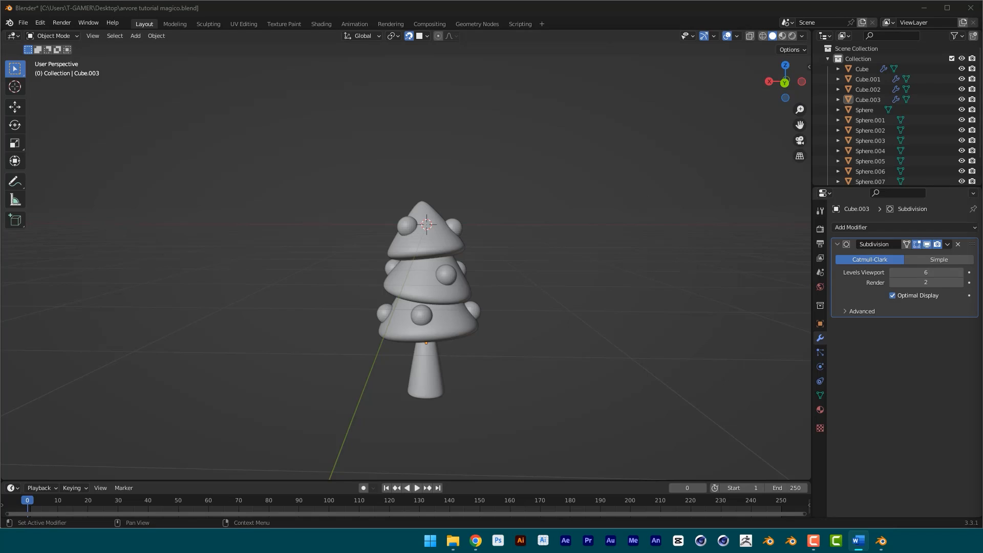
Import star-svgrepo-com.svg from the 14 arvore NATAL folder as Scalable Vector Graphics.
left_click(426, 210)
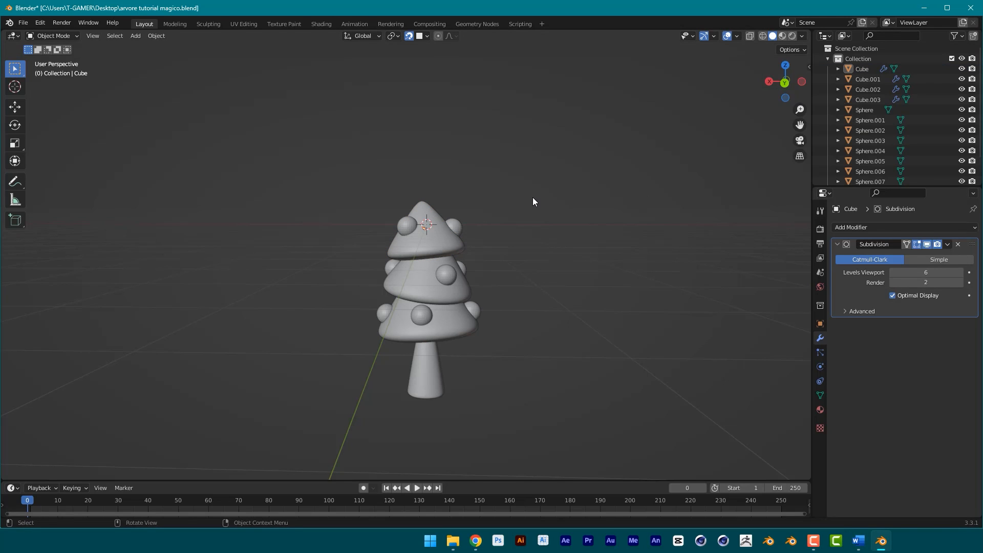
mouse_move(232, 304)
left_mouse_down("ctrl+shift")
mouse_move(18, 11)
mouse_move(29, 29)
left_mouse_up("ctrl+shift")
left_click(25, 26)
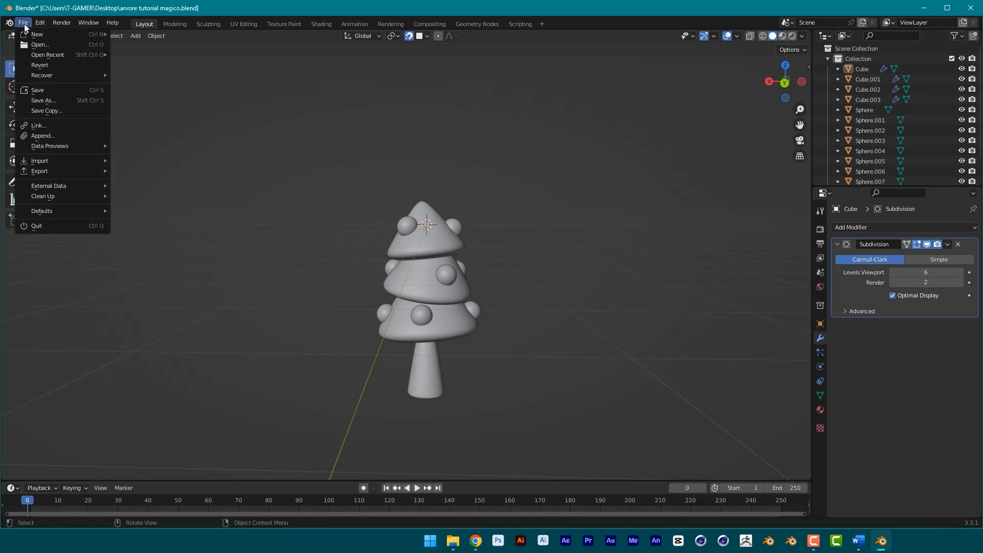
mouse_move(67, 163)
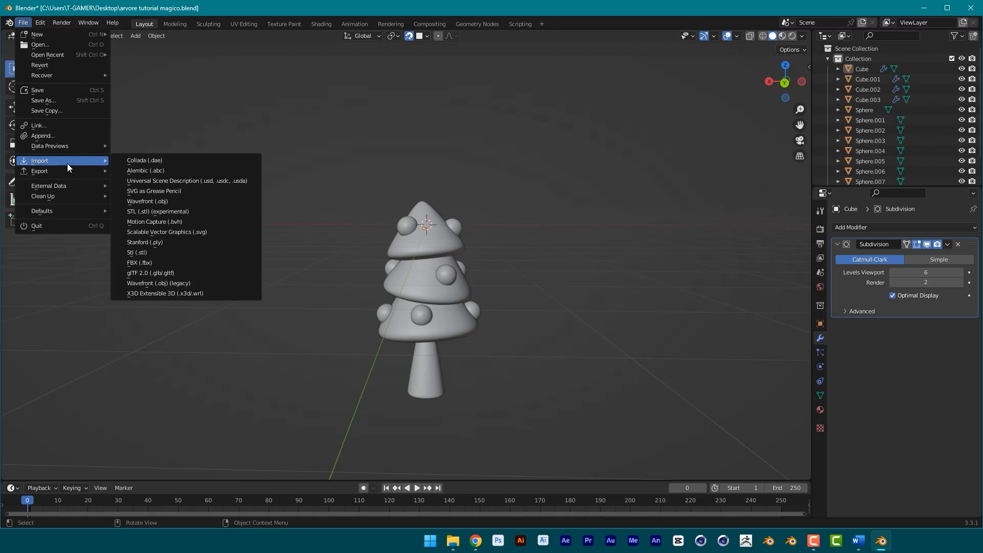
left_click(208, 233)
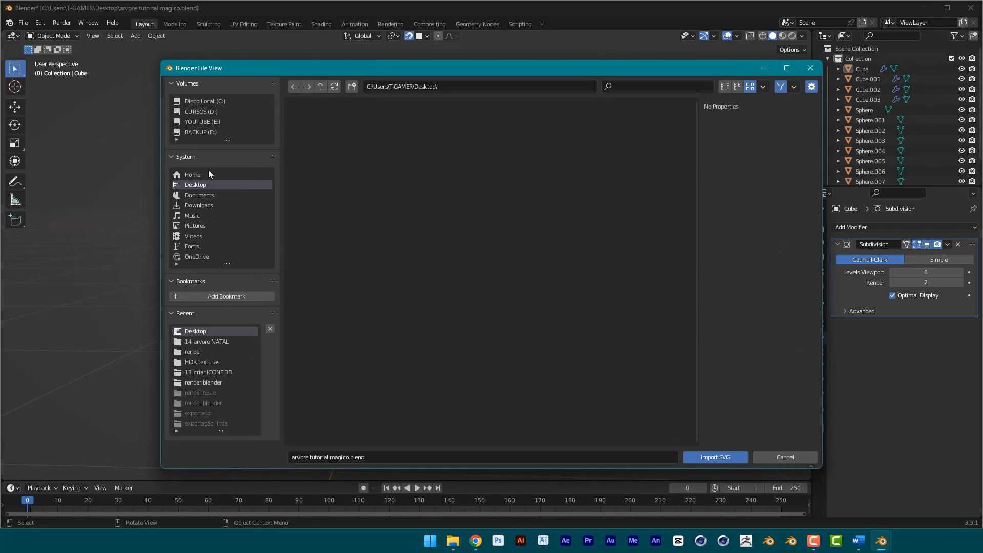
left_click(207, 342)
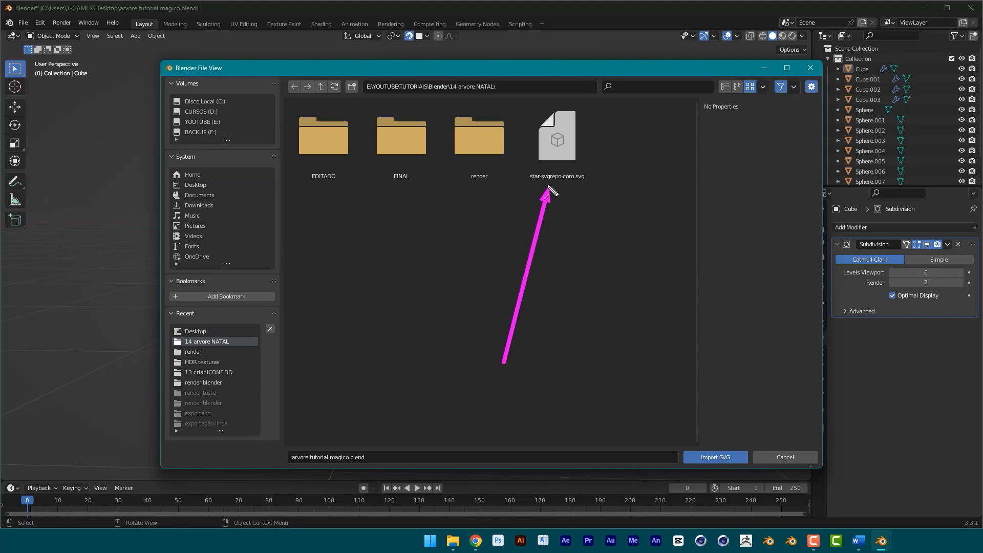
double_click(555, 147)
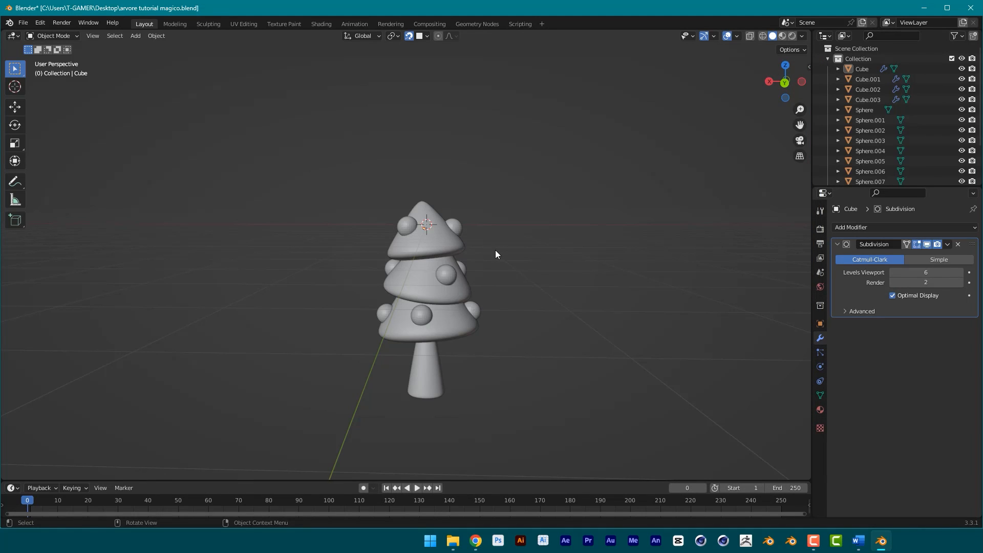
Select the imported star curve and move it in front view to just above the tip of the tree.
scroll(496, 250, "up", 1)
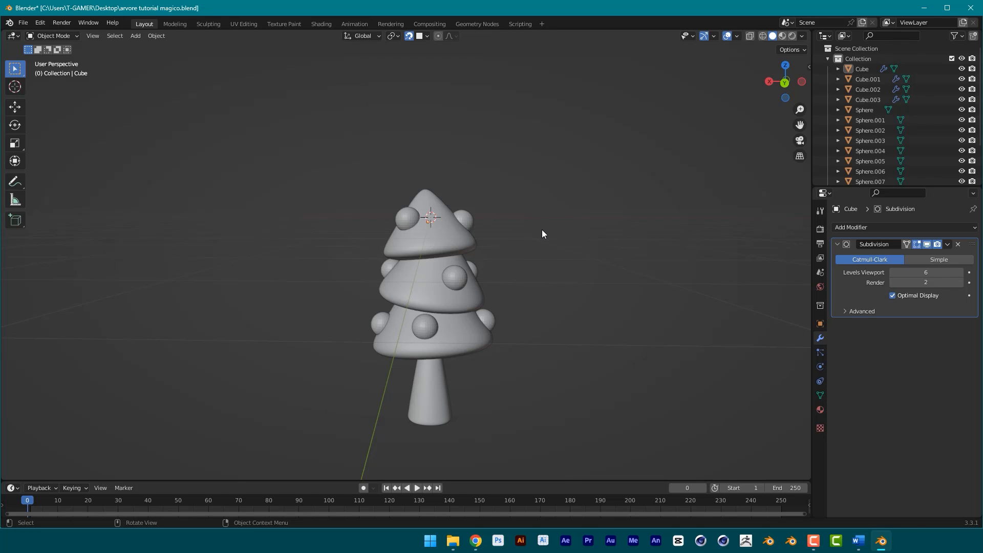
middle_click_drag(545, 233, 332, 231)
scroll(514, 220, "up", 2)
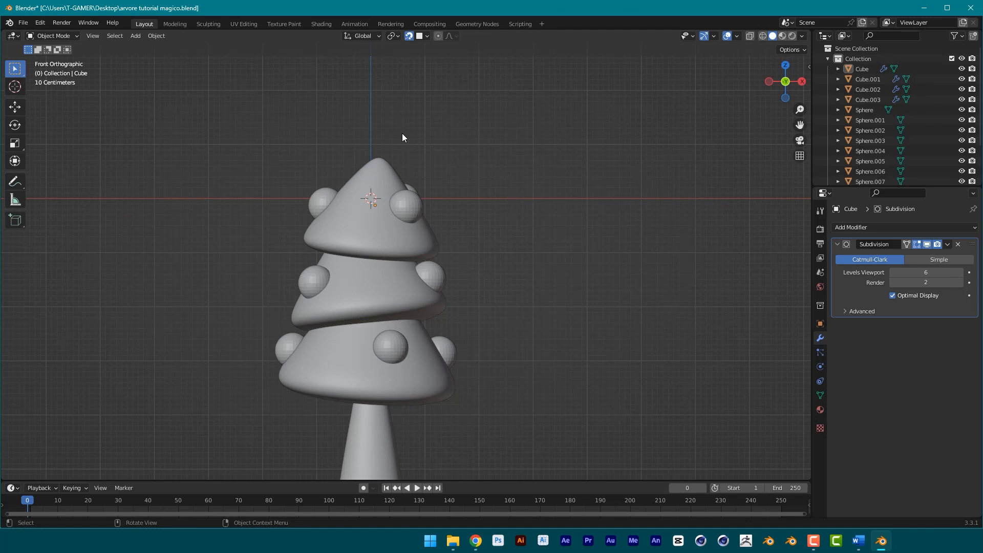
scroll(563, 147, "down", 2)
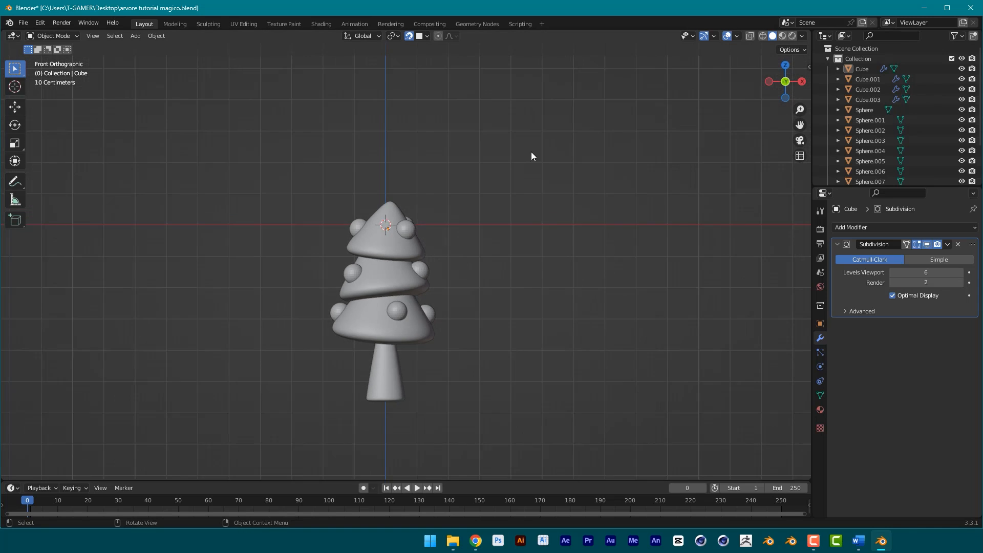
scroll(530, 152, "up", 2)
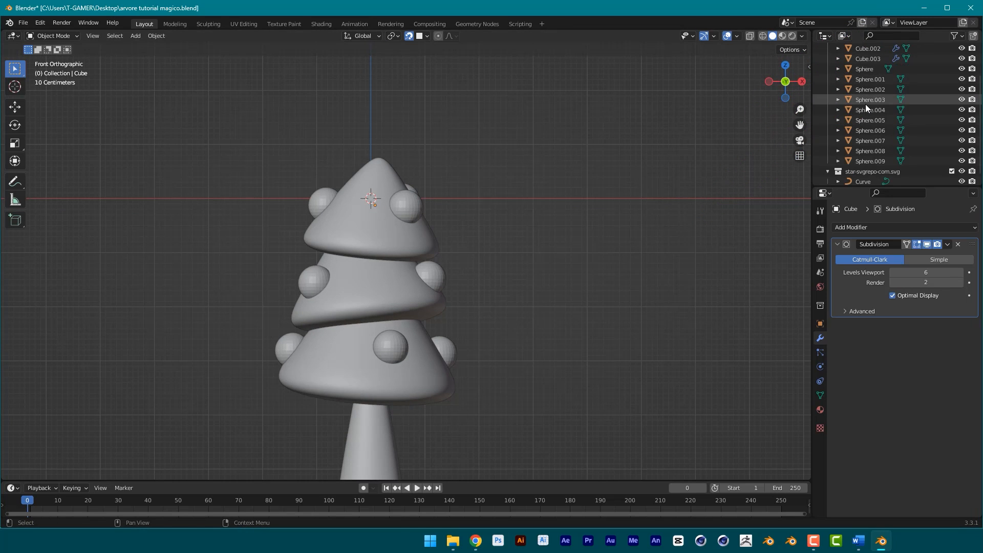
scroll(865, 118, "down", 2)
left_click(865, 175)
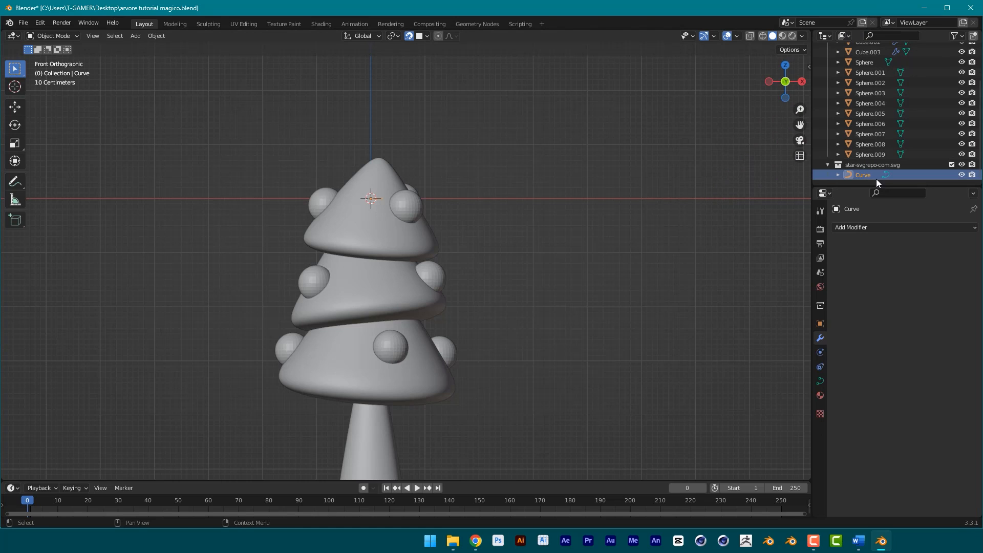
key("g")
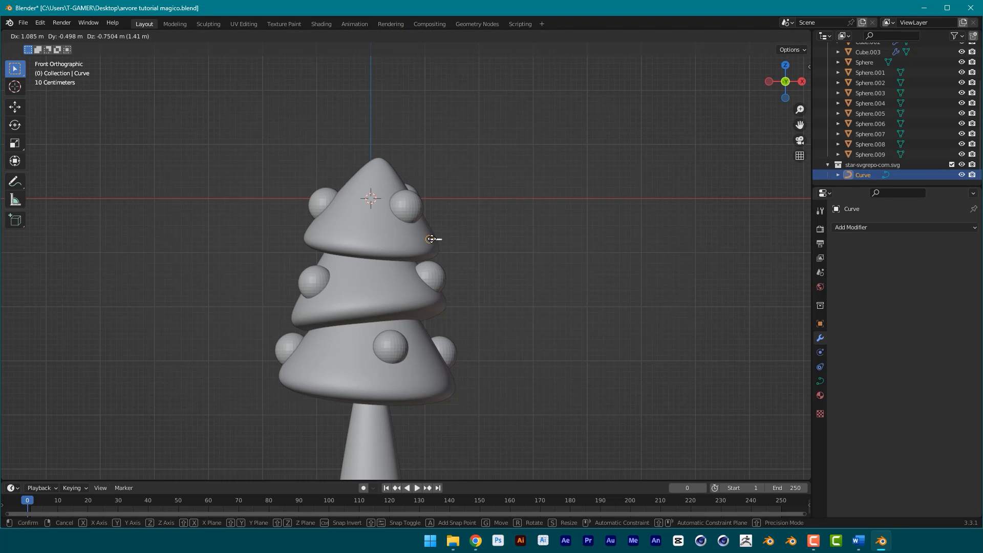
left_click(433, 186)
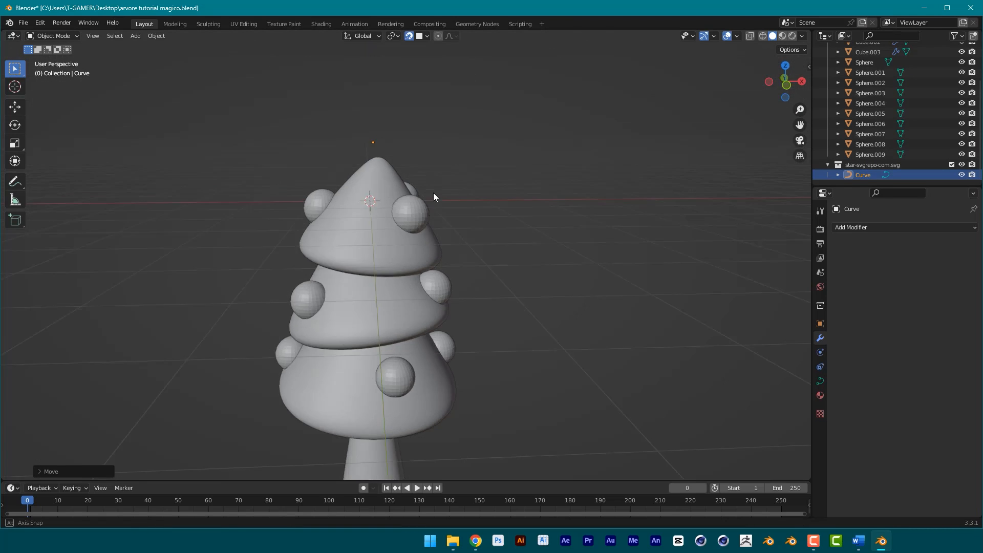
Scale up the star curve above the treetop until it is clearly larger than the ornaments.
middle_click_drag(433, 192, 449, 217)
scroll(462, 152, "up", 5)
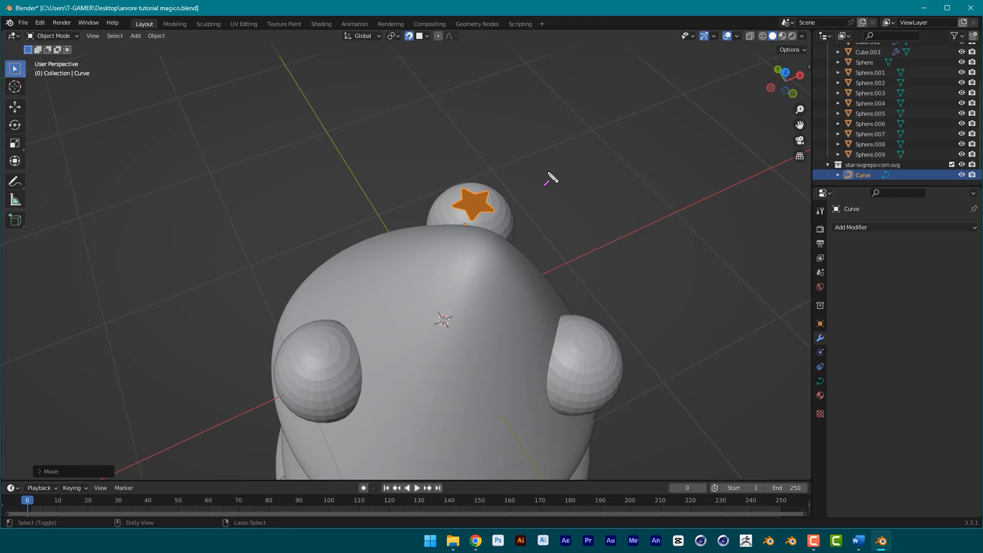
middle_click_drag(545, 179, 541, 212, "ctrl")
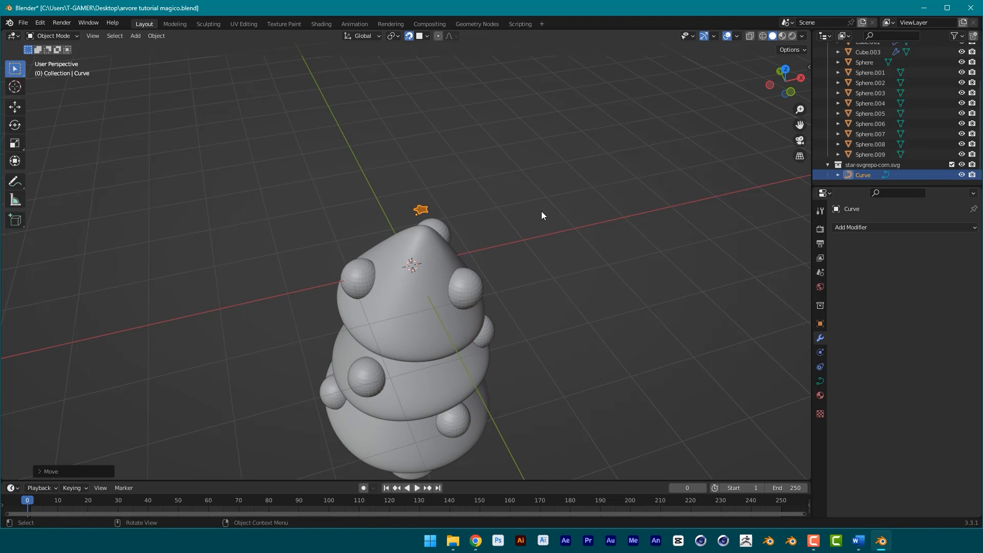
key("s")
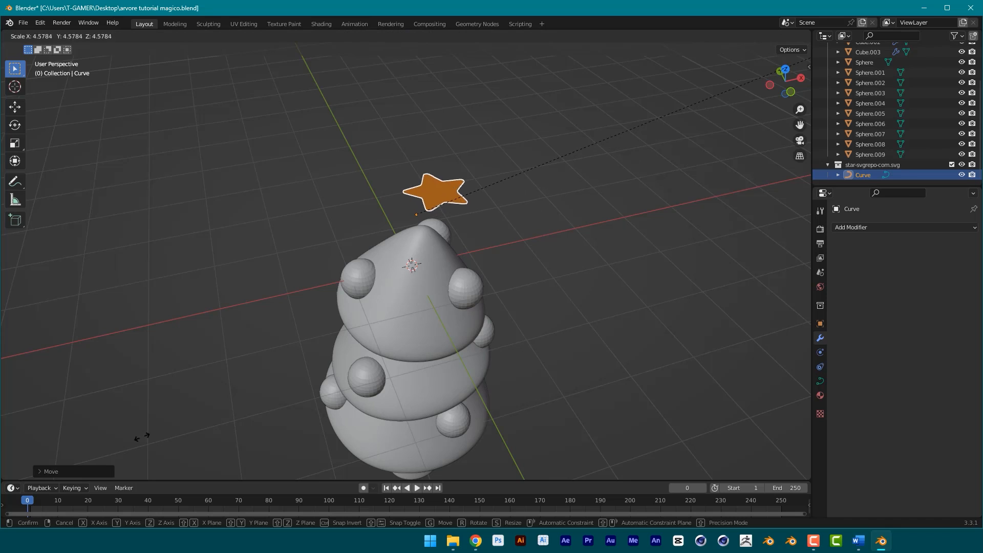
left_click(429, 346)
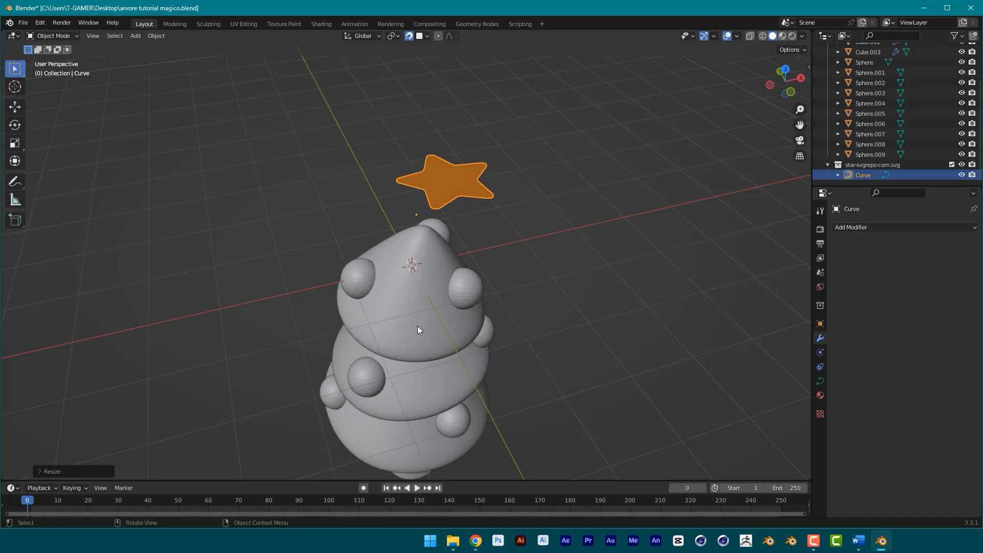
Extrude the imported star curve by 0.02 m in its curve geometry settings to give it thickness.
middle_click_drag(461, 201, 539, 176)
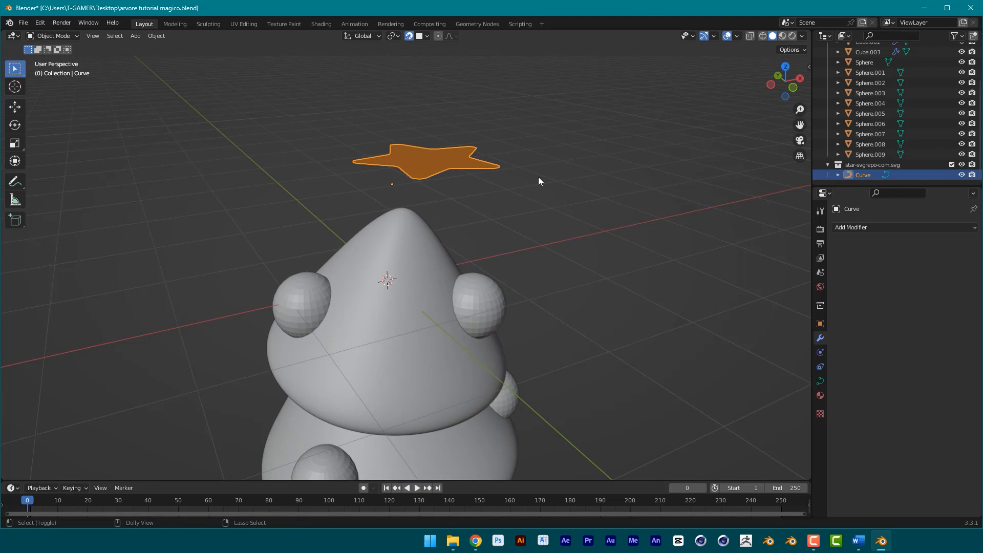
left_click_drag(396, 344, 445, 169)
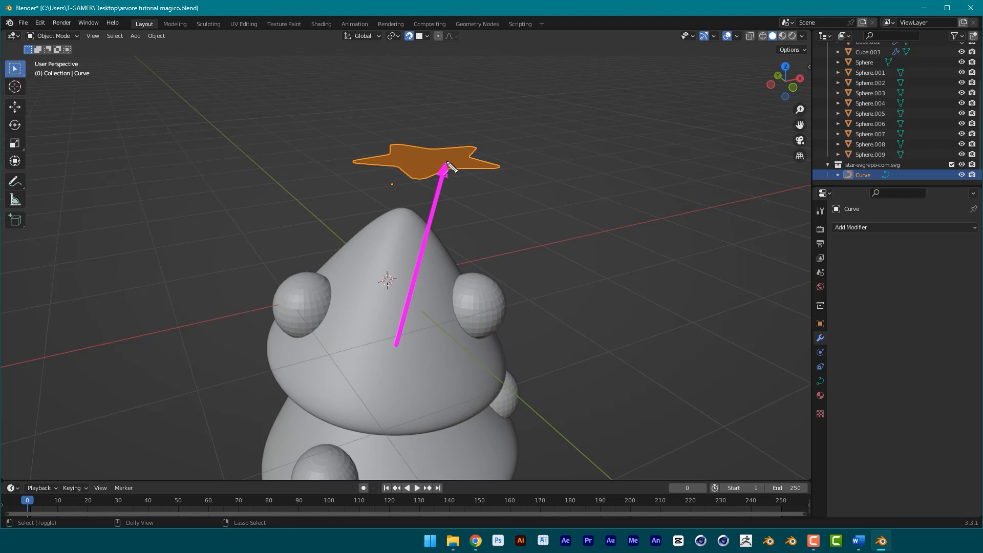
left_click_drag(533, 182, 819, 386)
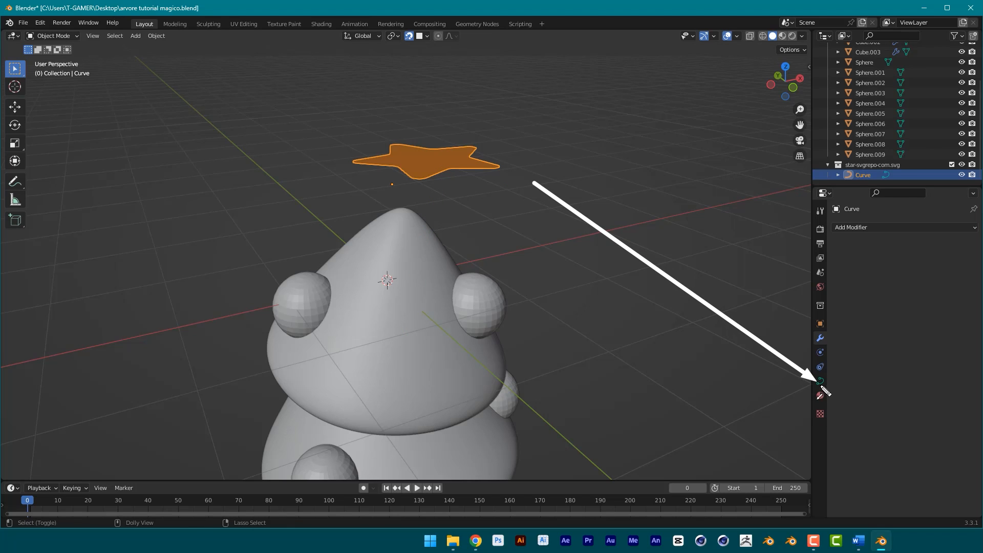
left_click(819, 381)
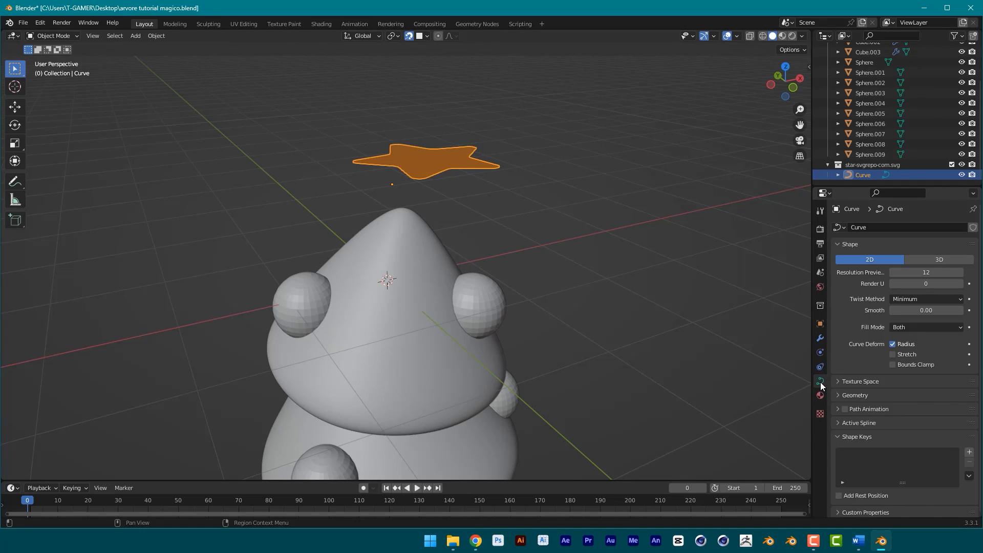
left_click_drag(746, 288, 842, 402)
left_click(855, 395)
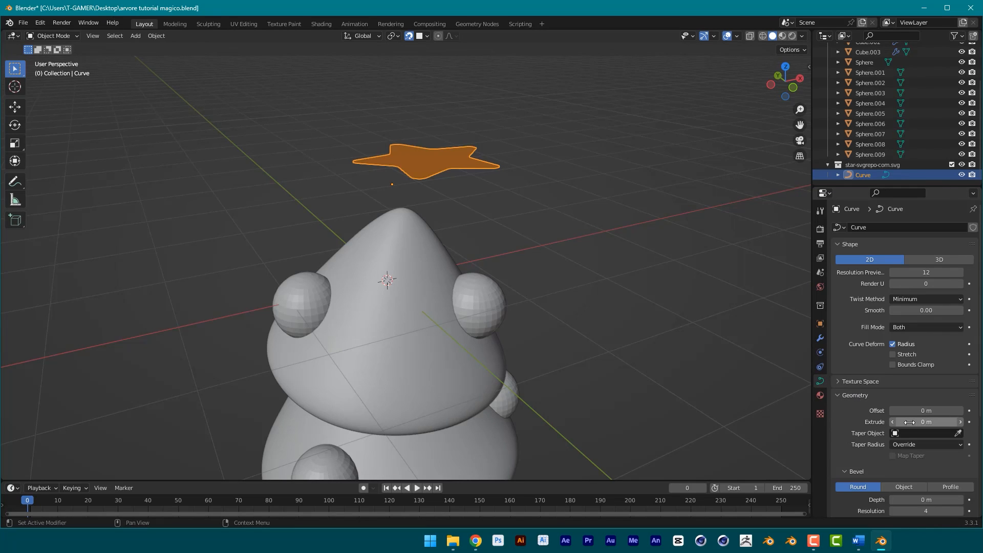
mouse_move(926, 422)
left_mouse_down()
mouse_move(947, 422)
mouse_move(929, 422)
left_mouse_up()
left_click(939, 422)
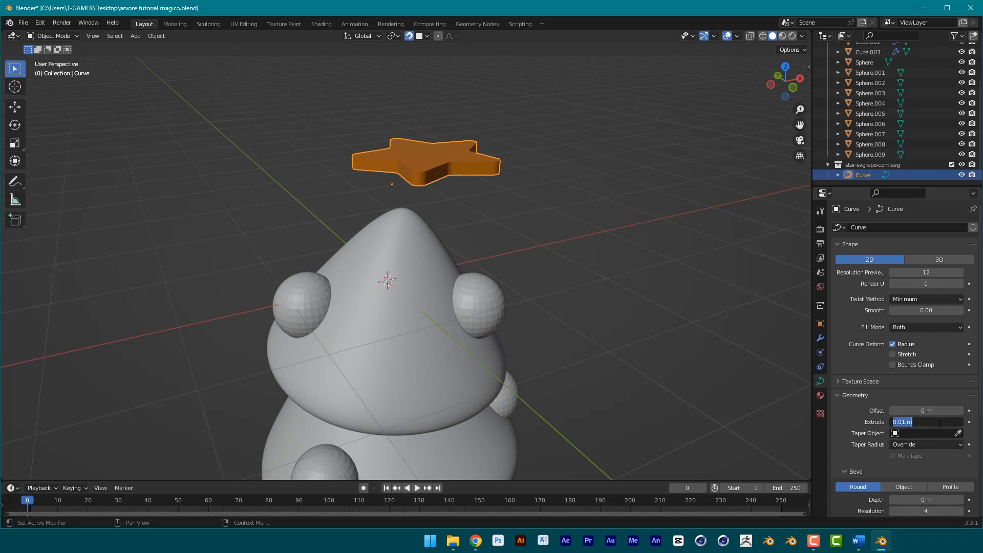
type("0.02")
key("Return")
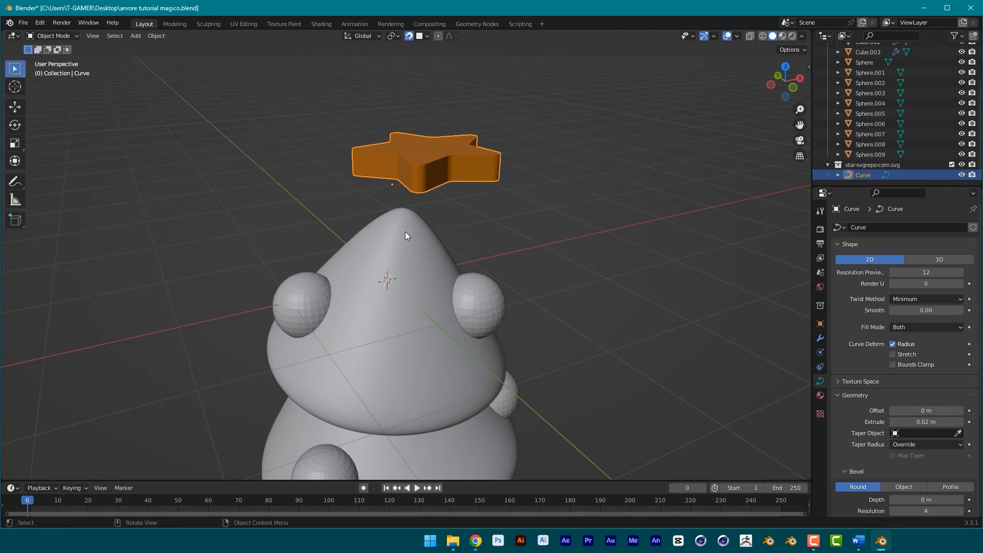
Round the edges of the extruded star with a bevel depth of 0.01 m.
mouse_move(781, 272)
left_mouse_down()
mouse_move(861, 440)
mouse_move(868, 480)
left_mouse_up()
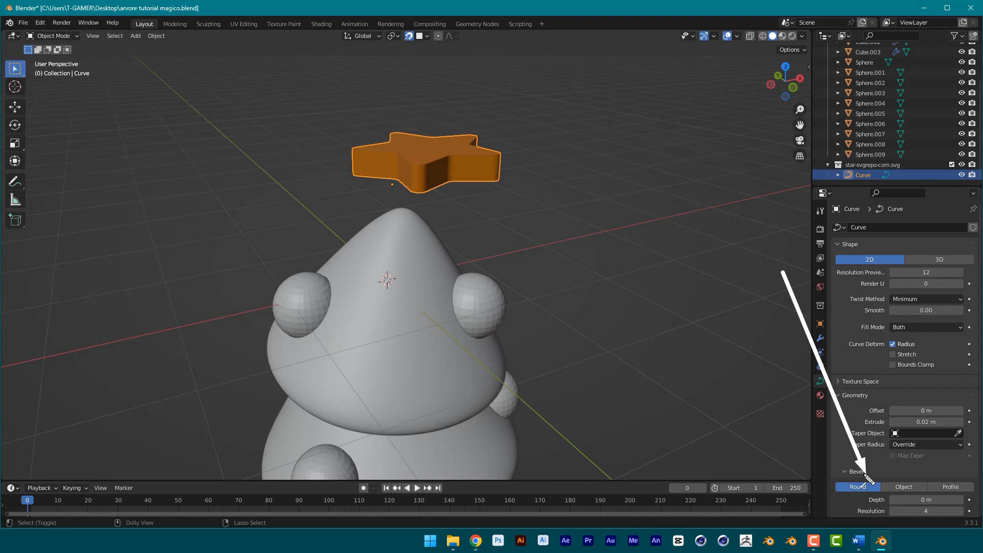
scroll(862, 423, "down", 5)
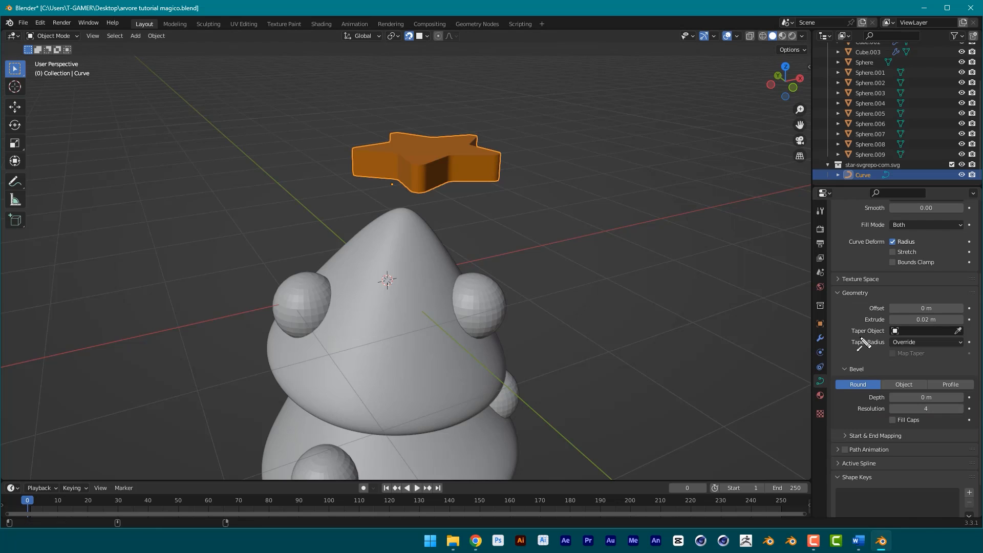
mouse_move(847, 247)
left_mouse_down()
mouse_move(860, 369)
mouse_move(926, 401)
left_mouse_up()
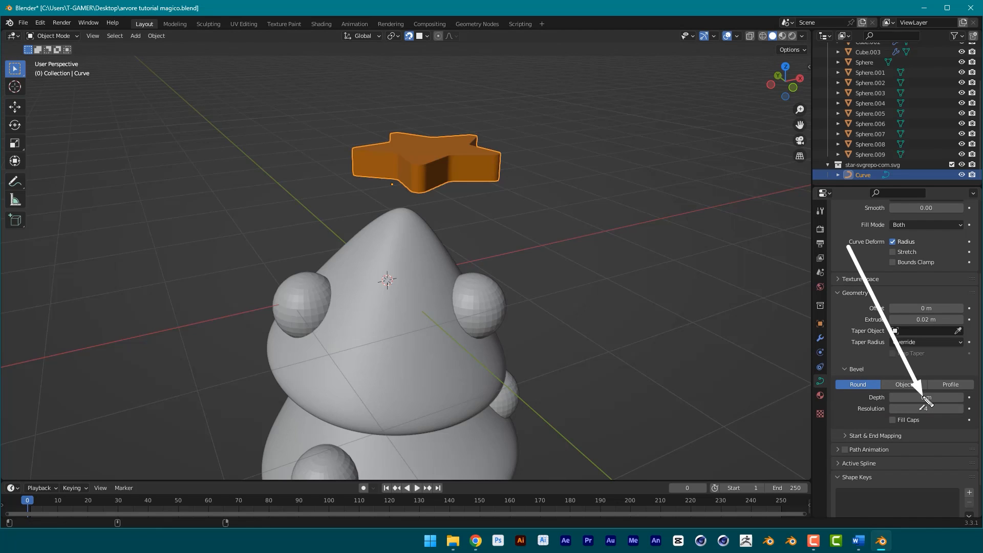
left_click(925, 397)
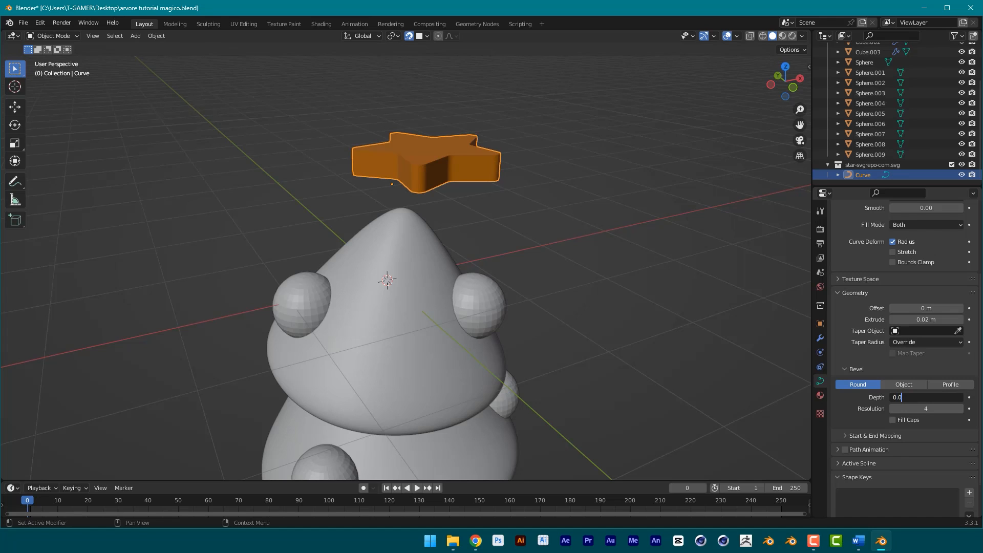
key("Return")
scroll(484, 168, "up", 2)
middle_click_drag(484, 168, 492, 222)
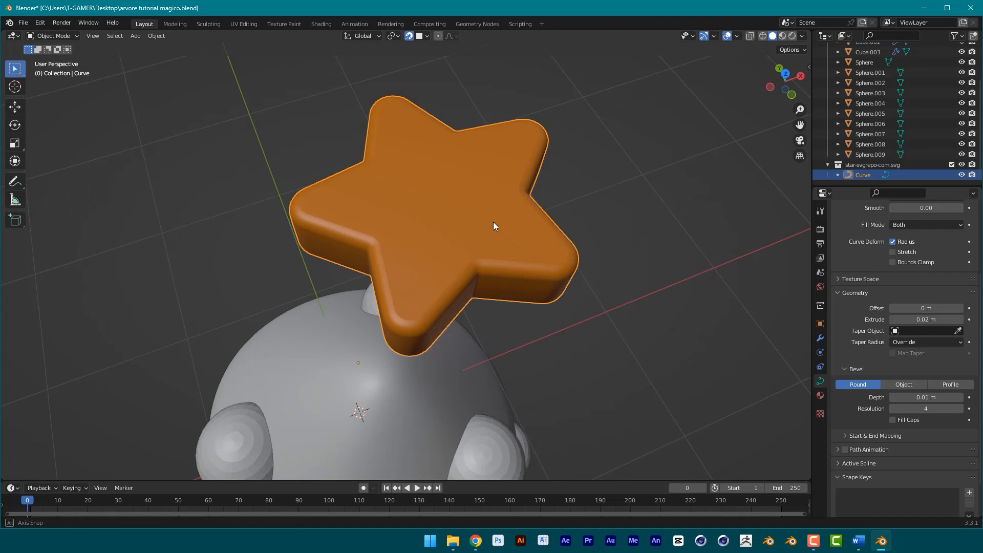
scroll(451, 290, "down", 3)
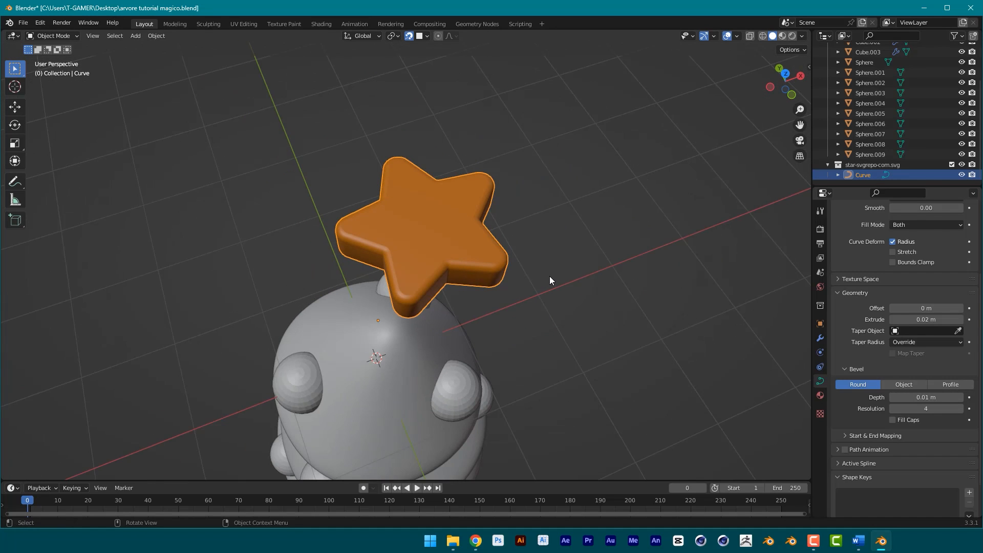
key("ctrl+z")
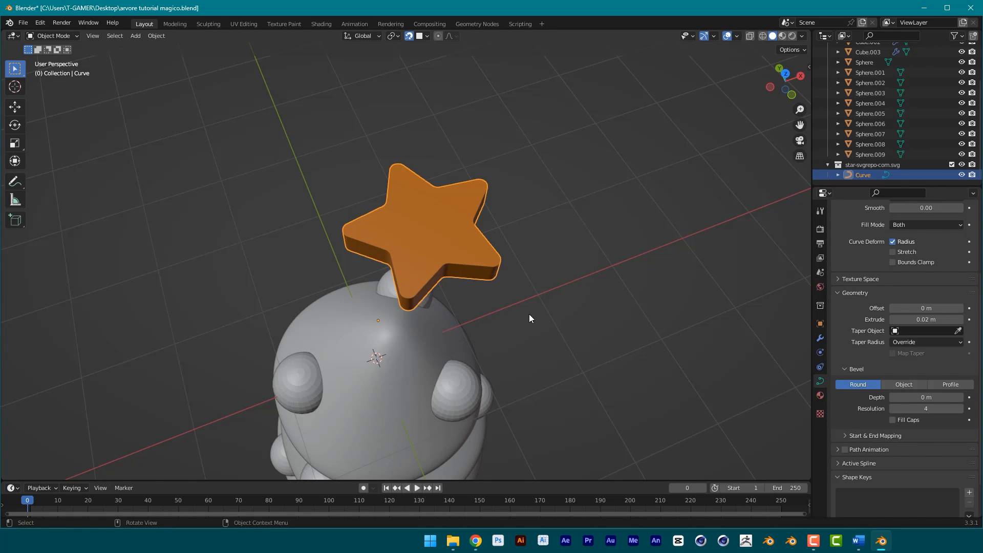
key("ctrl+shift+z")
scroll(487, 249, "down", 2)
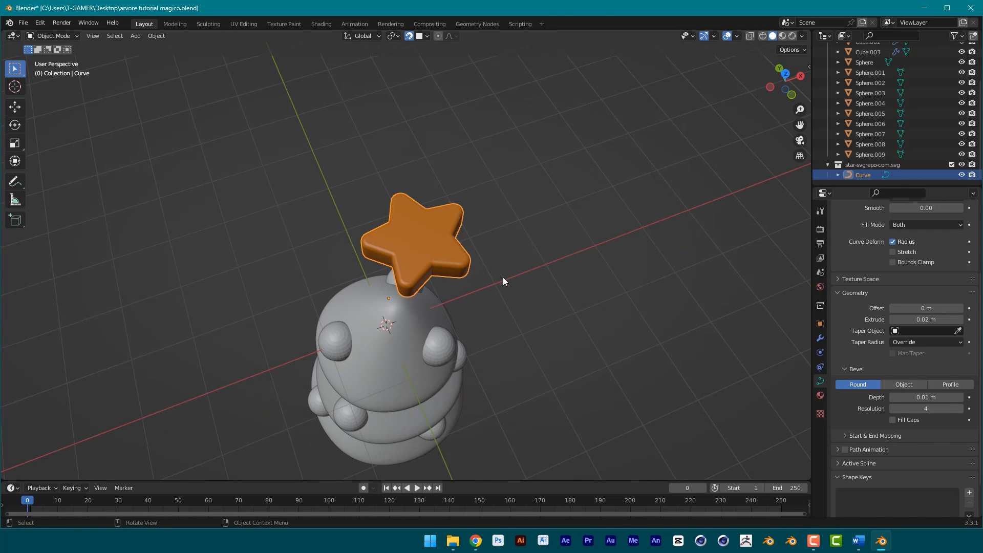
Rotate the star in front view until it stands nearly upright above the treetop.
middle_click_drag(502, 277, 518, 221)
key("r")
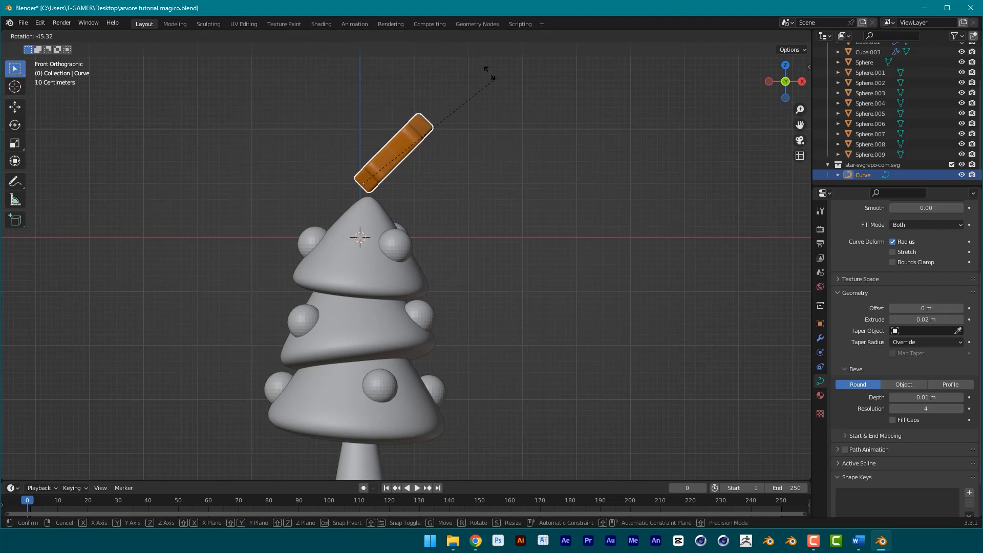
left_click(371, 67)
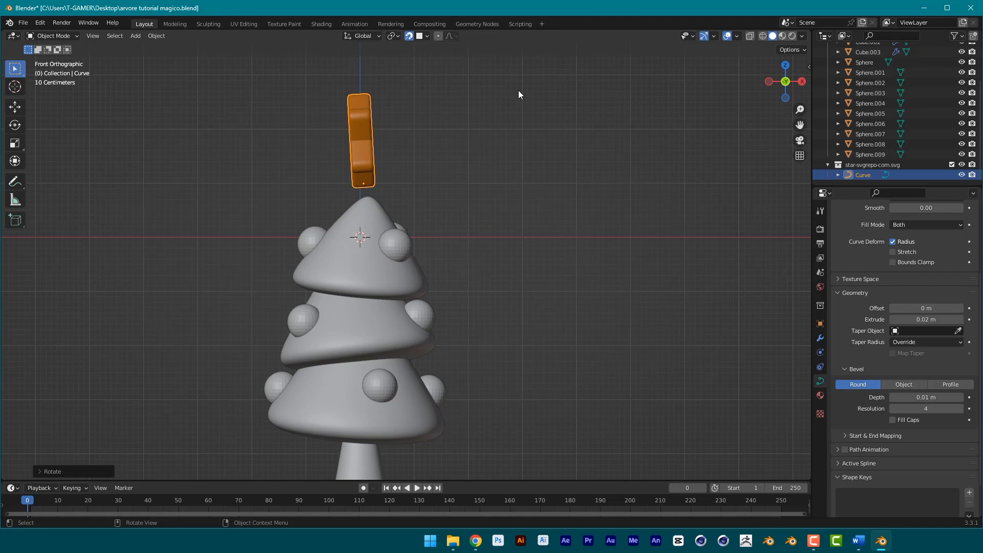
Scale the star down slightly and lower it onto the tip of the tree in front view.
key("s")
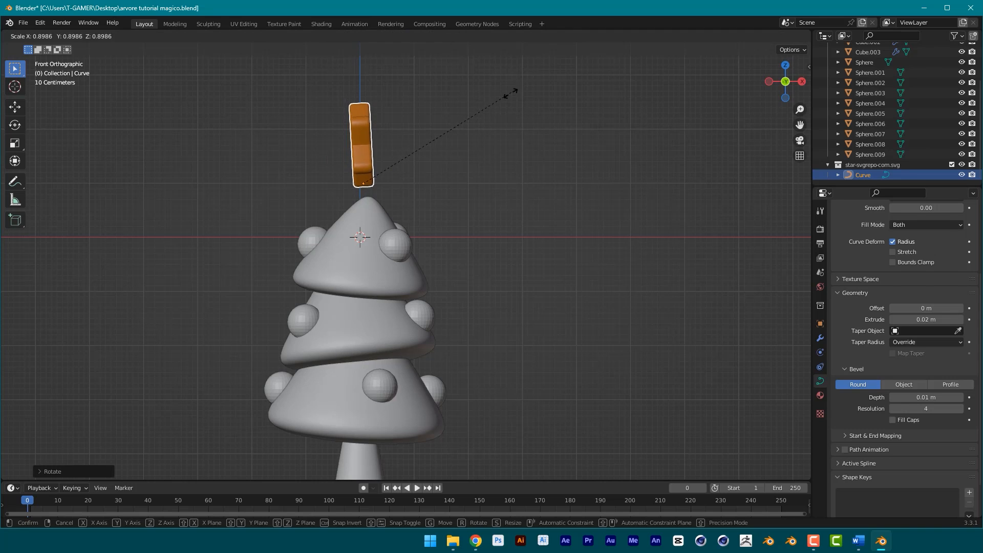
left_click(483, 113)
key("g")
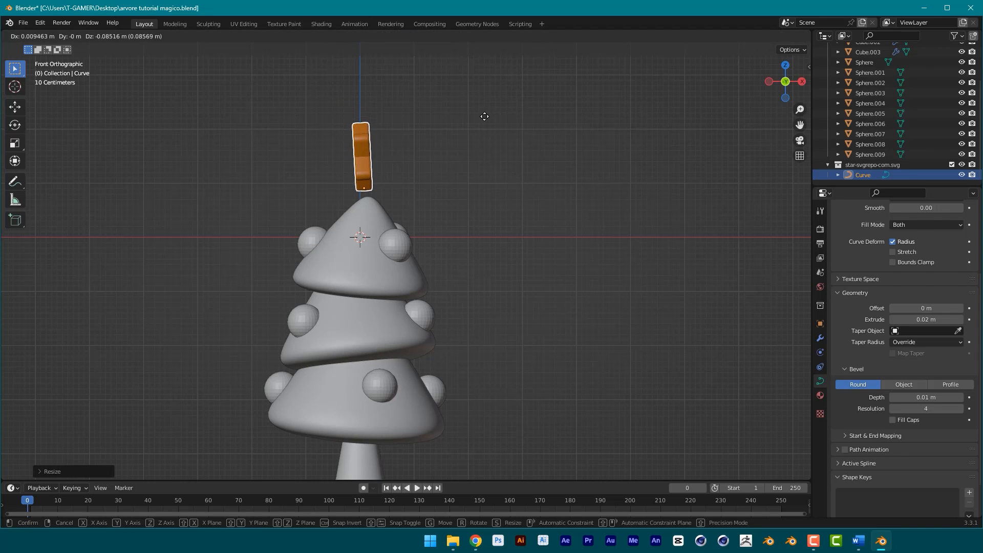
left_click(474, 216)
In left side view, centre the star on the treetop and rotate it so one point faces straight up.
key("ctrl+KP_3")
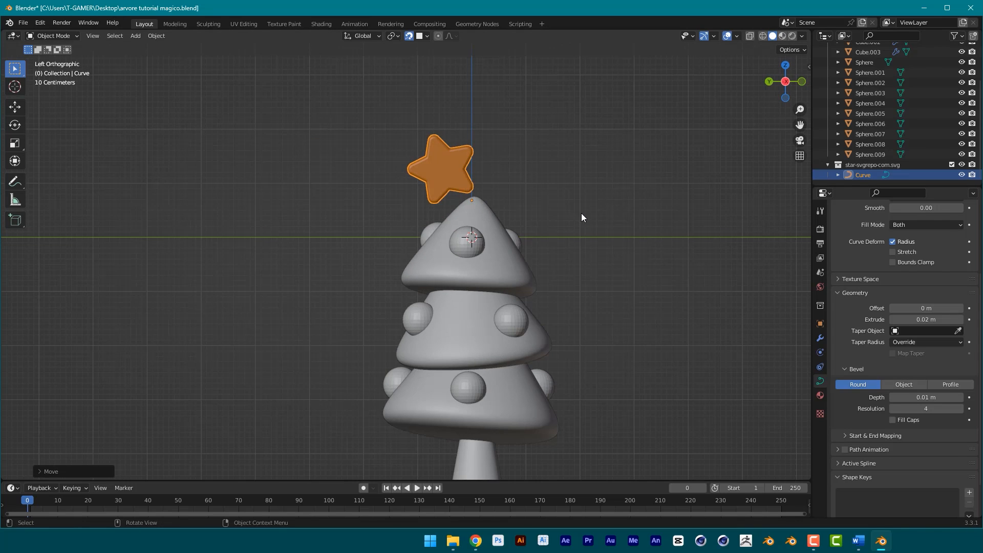
key("g")
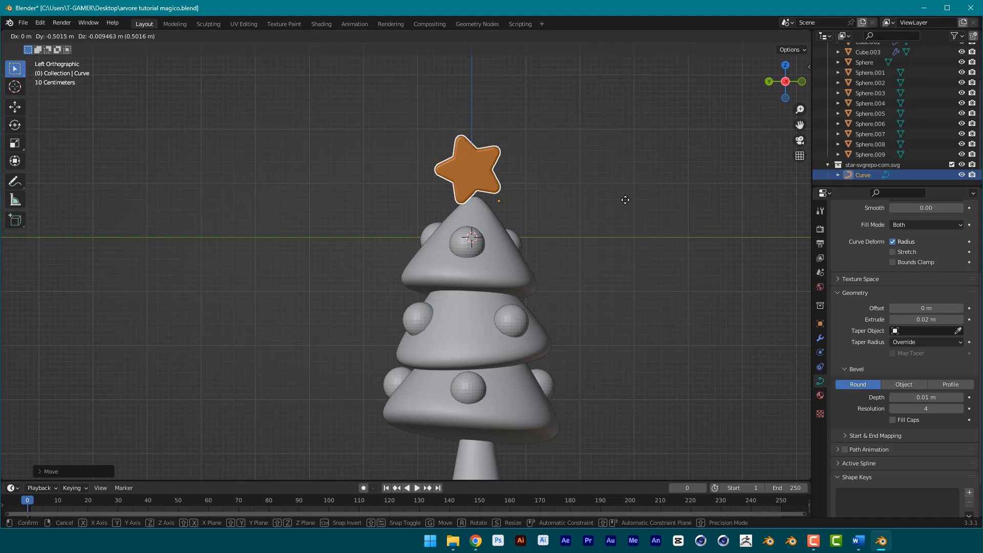
left_click(621, 210)
key("r")
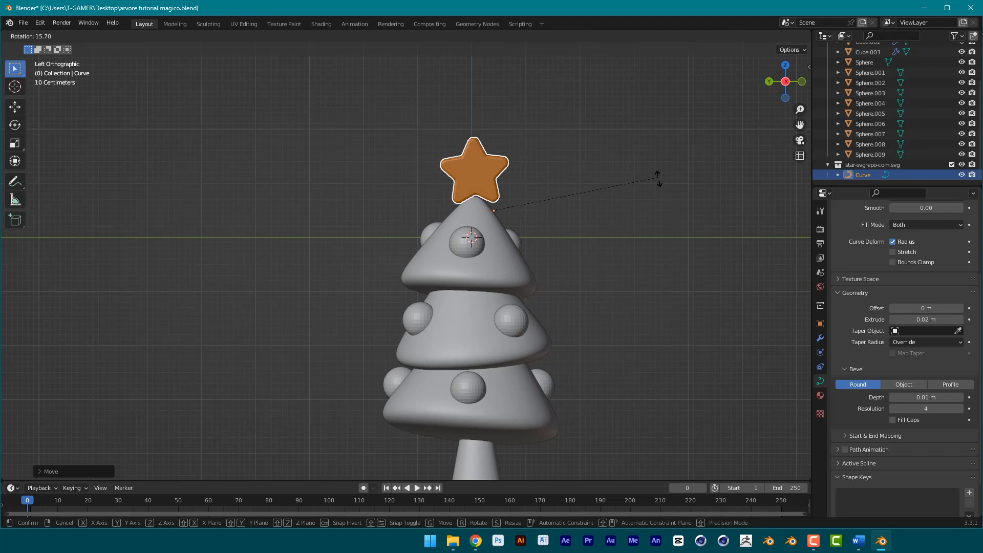
left_click(658, 185)
key("g")
left_click(652, 191)
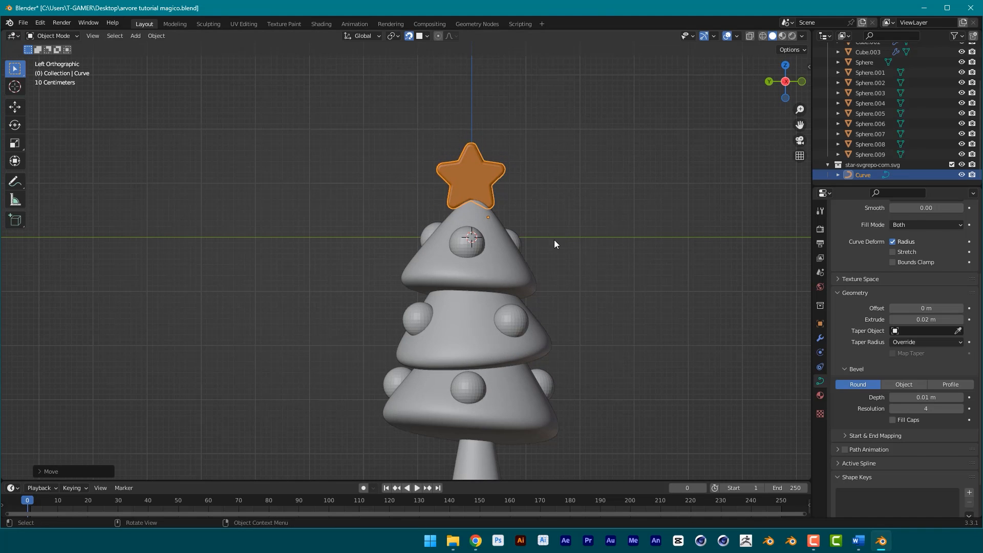
Inspect the star's facing direction on the treetop from several angles against the front axis.
middle_click_drag(555, 240, 453, 157)
left_click(518, 195)
left_click(453, 159)
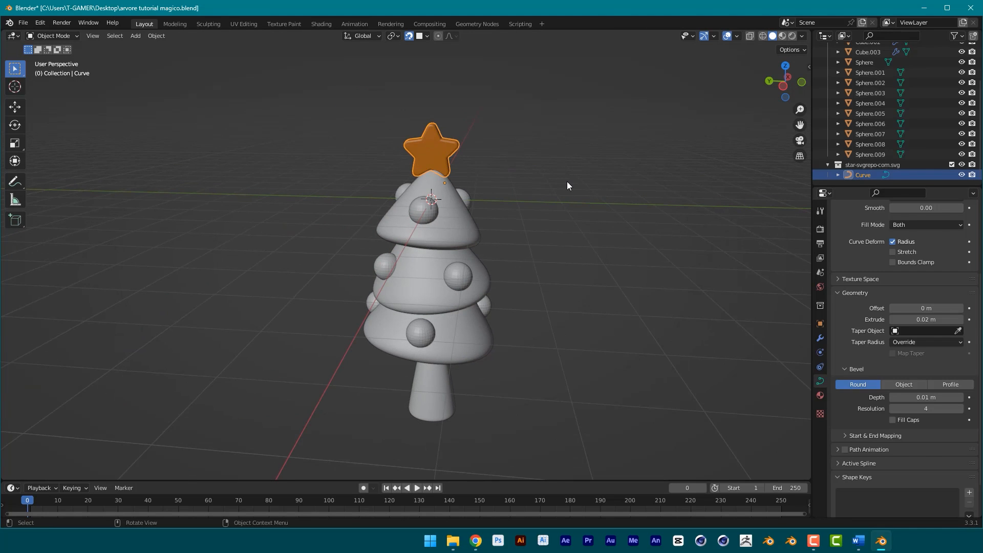
key("ctrl+shift+d")
left_click_drag(590, 193, 475, 158)
key("Escape")
left_click(527, 189)
scroll(529, 189, "down", 2)
middle_click_drag(521, 221, 487, 273)
key("ctrl+shift+d")
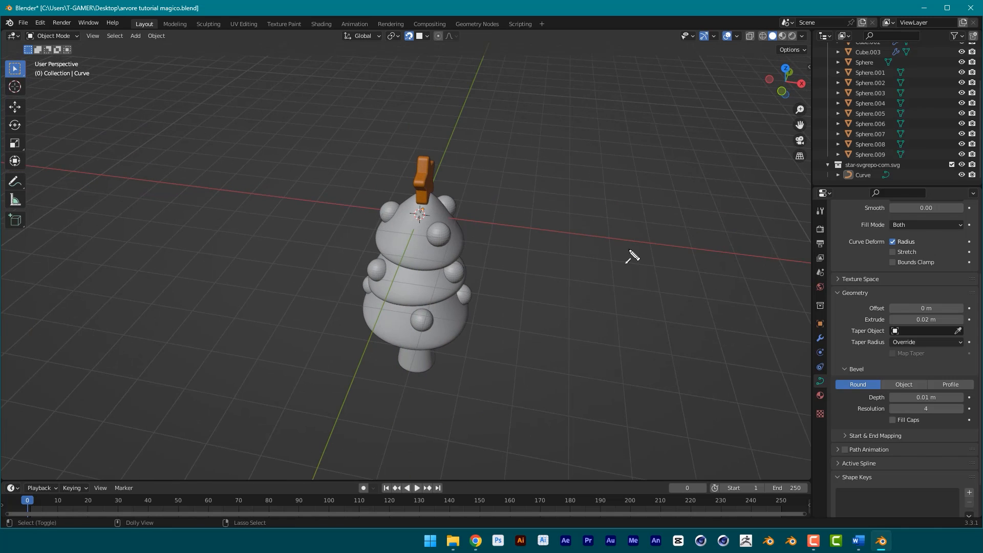
mouse_move(627, 248)
left_mouse_down()
mouse_move(814, 55)
mouse_move(801, 86)
mouse_move(783, 96)
left_mouse_up()
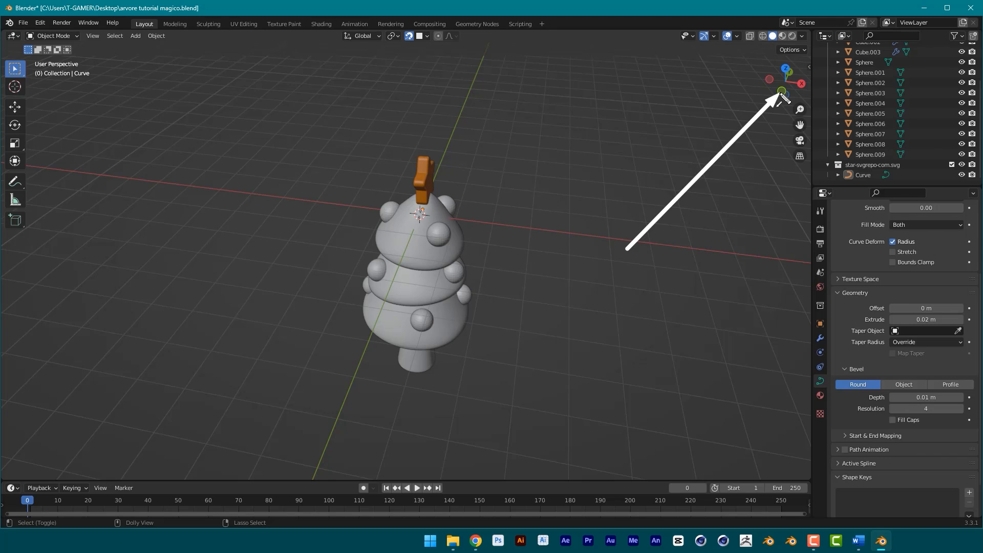
mouse_move(784, 97)
left_mouse_down()
mouse_move(794, 81)
mouse_move(515, 229)
mouse_move(432, 248)
mouse_move(425, 265)
left_mouse_up()
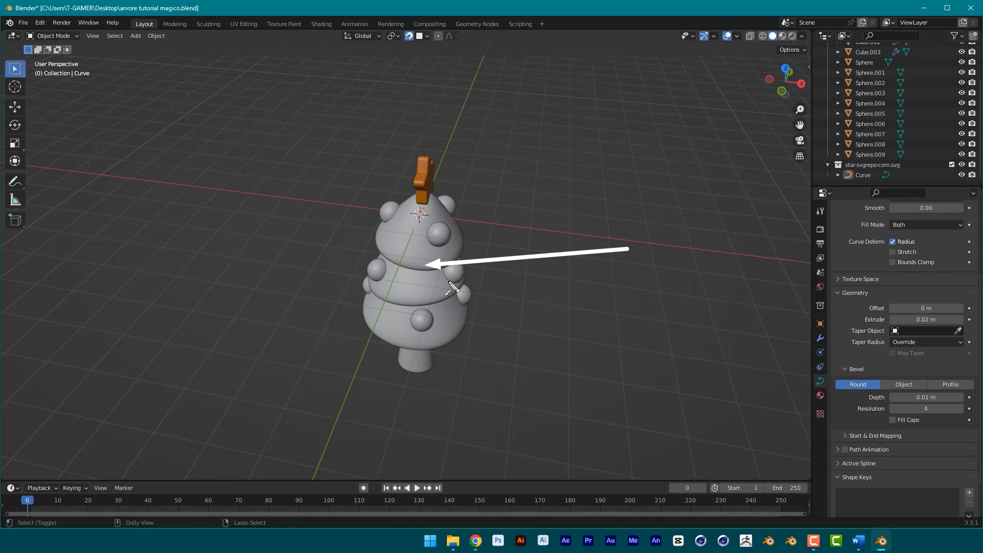
key("Escape")
In top view, turn the star about a quarter turn to face the front and recentre it over the tree.
key("KP_7")
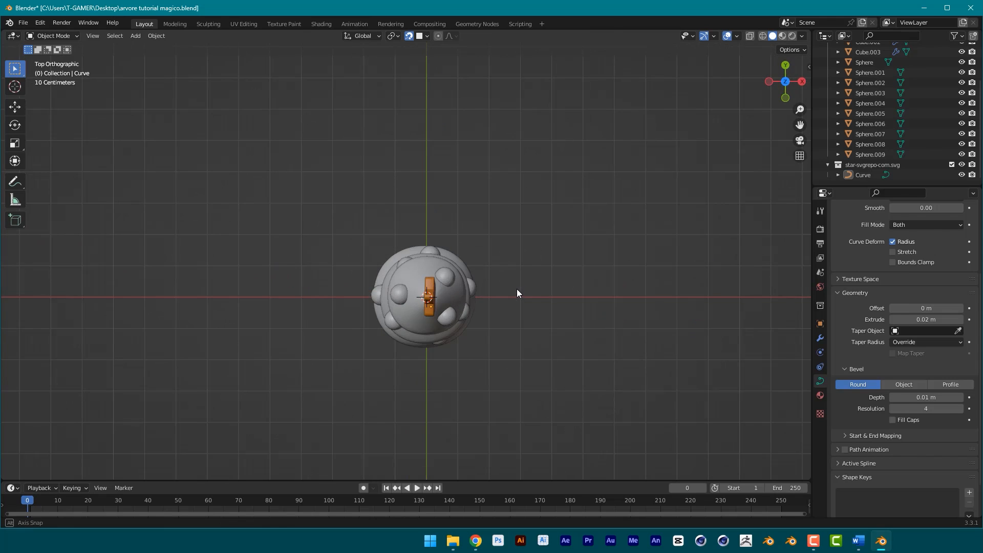
left_click(432, 287)
key("r")
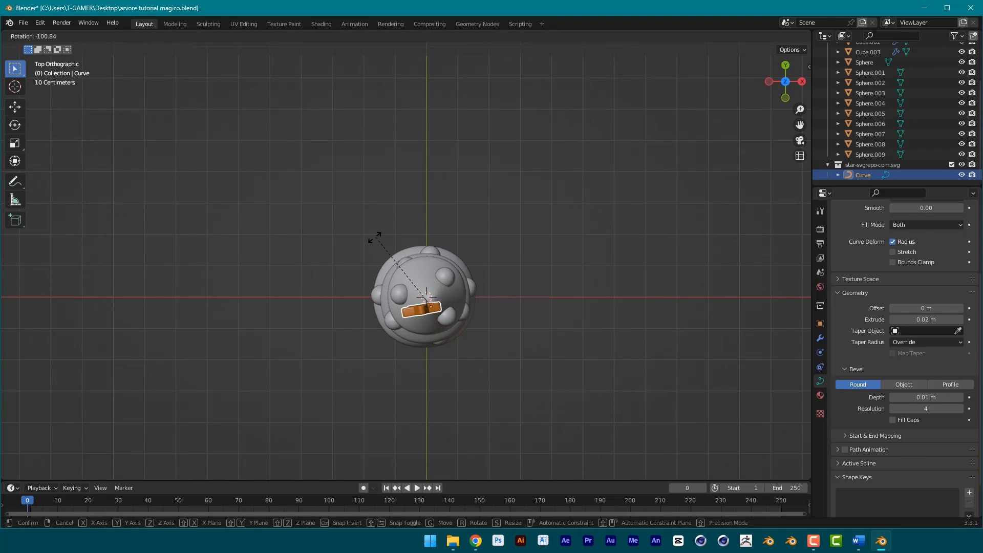
left_click(389, 235)
key("g")
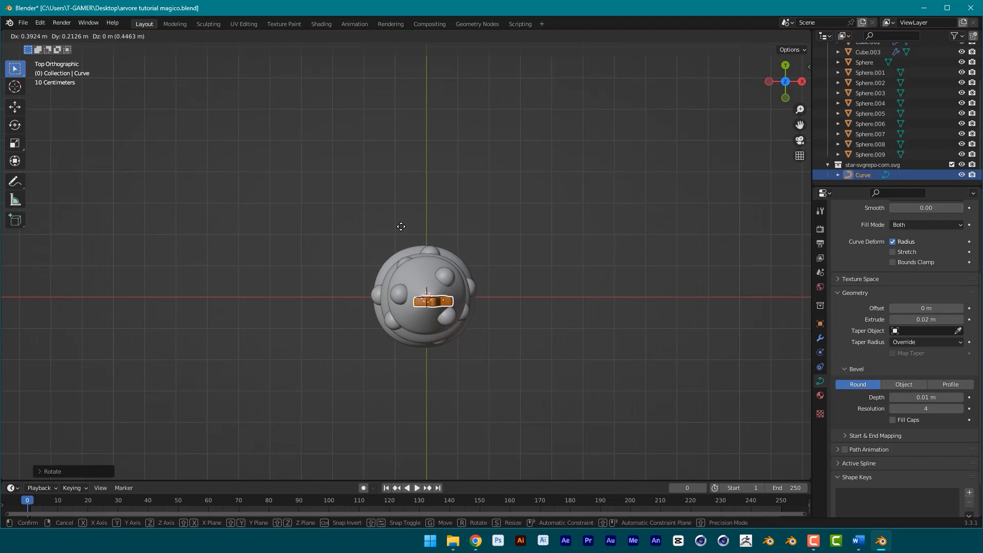
left_click(398, 224)
middle_click_drag(551, 321, 540, 239)
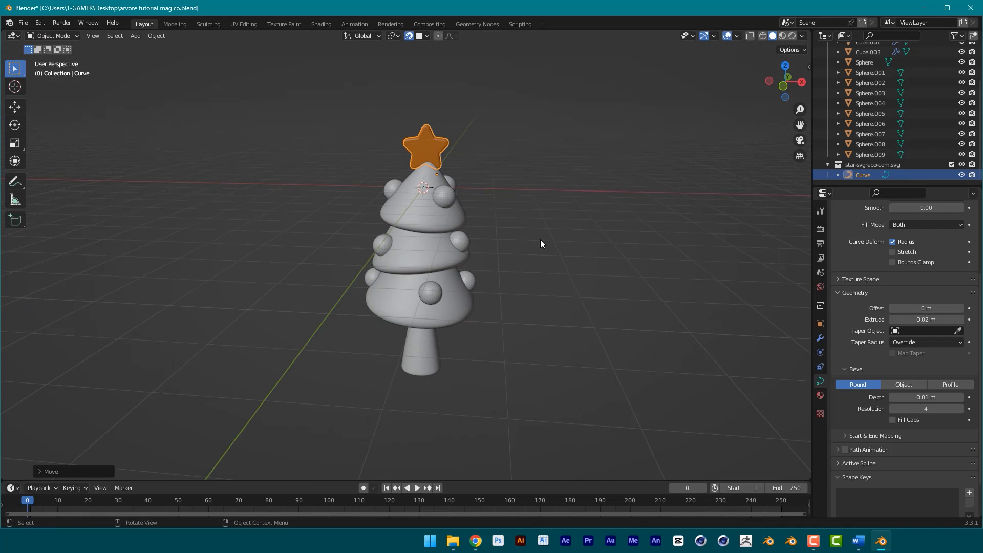
left_click(541, 245)
scroll(540, 244, "down", 2)
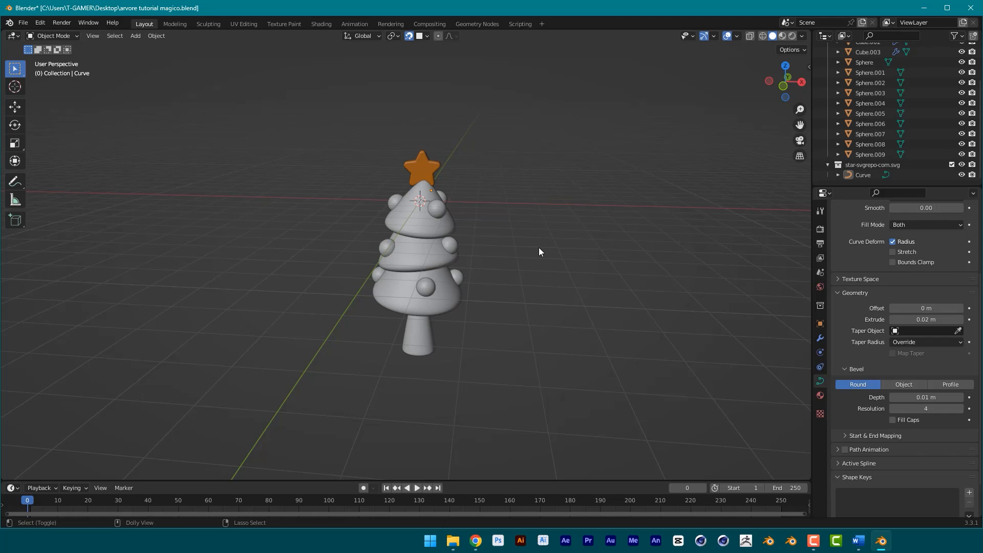
Switch the viewport to rendered shading and set the render engine to Cycles.
mouse_move(515, 288)
left_mouse_down()
mouse_move(602, 190)
mouse_move(793, 41)
left_mouse_up()
key("Escape")
left_click(792, 36)
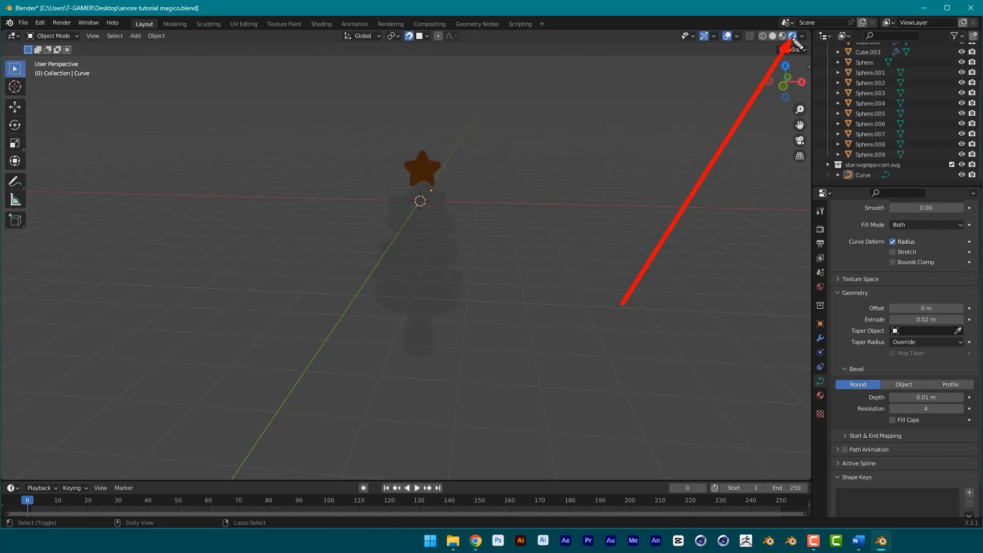
left_click(821, 230)
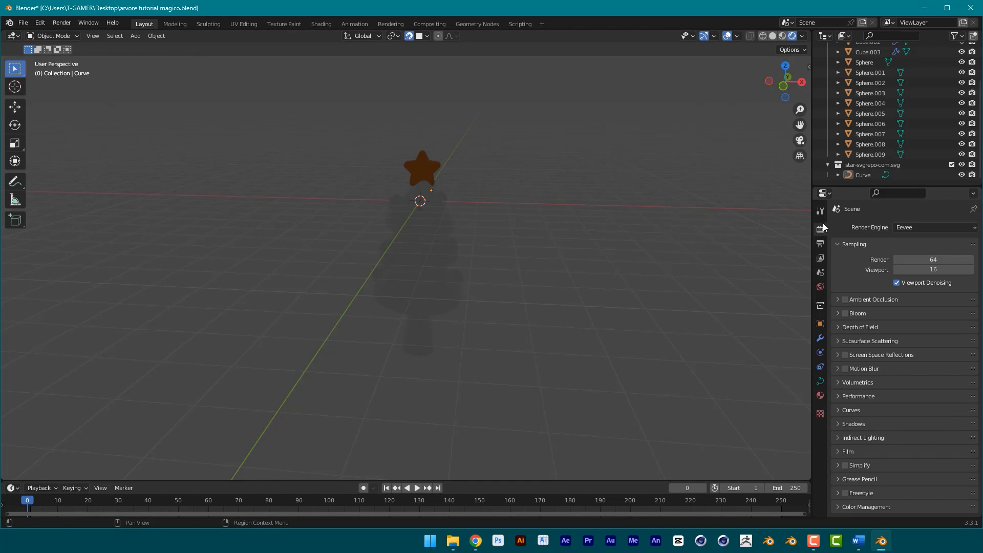
left_click(904, 227)
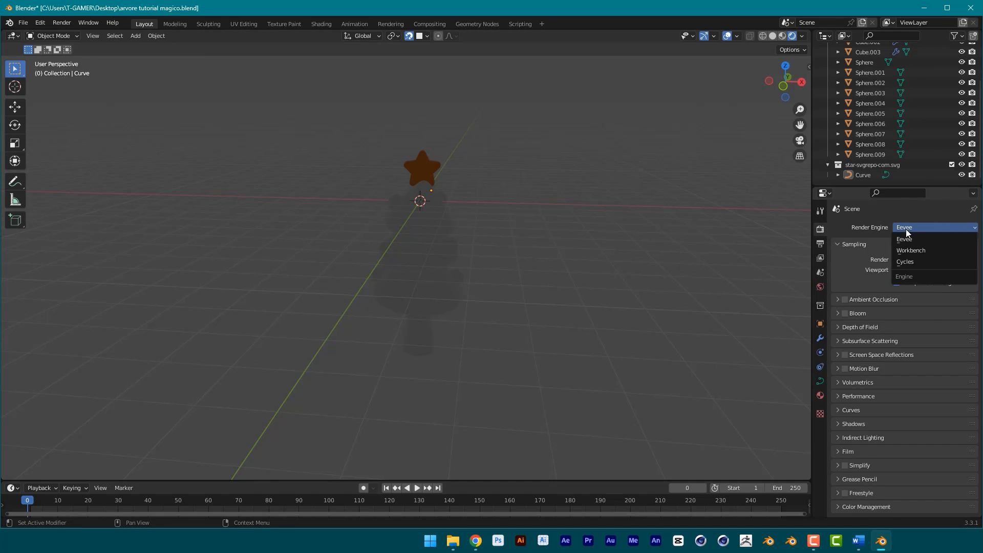
left_click(911, 262)
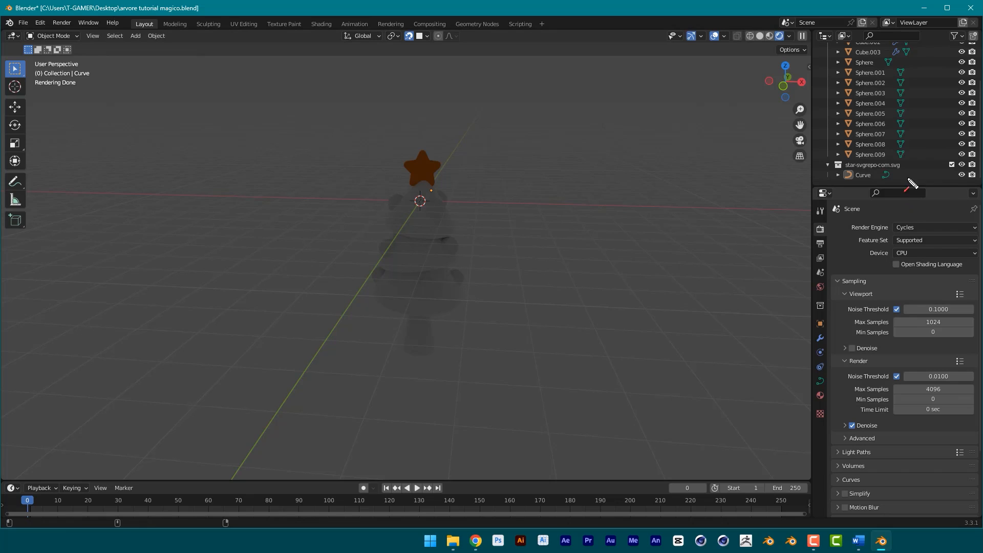
mouse_move(915, 150)
left_mouse_down()
mouse_move(868, 234)
mouse_move(907, 220)
left_mouse_up()
left_click(906, 226)
left_click(905, 225)
Add an area light and raise it above the tree, slightly to its left in front view.
left_click(135, 35)
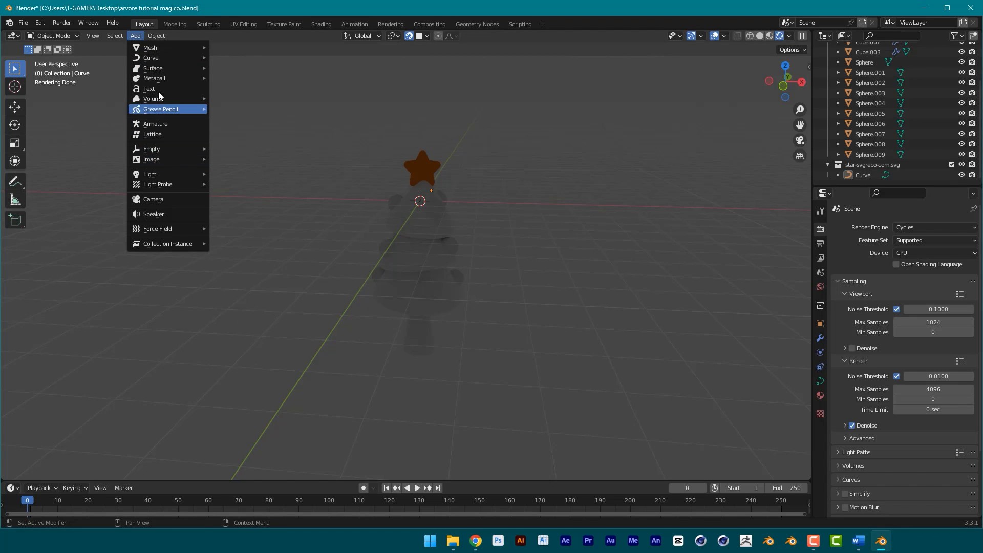
mouse_move(159, 176)
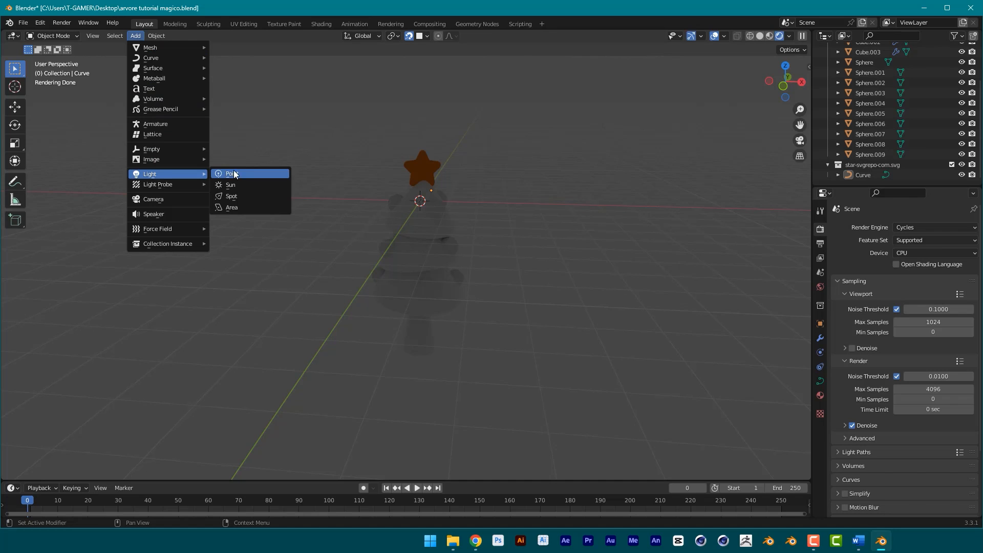
left_click(239, 207)
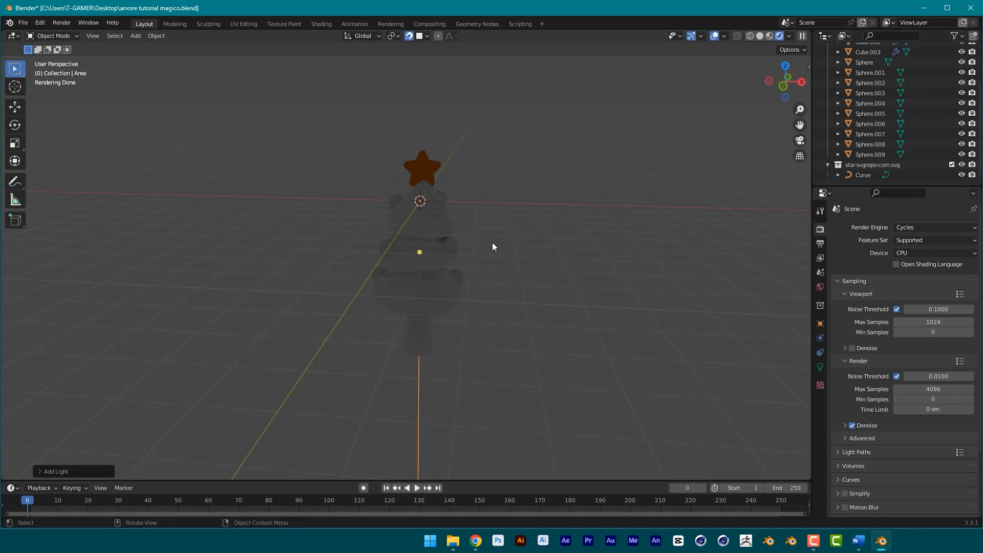
scroll(490, 244, "down", 15)
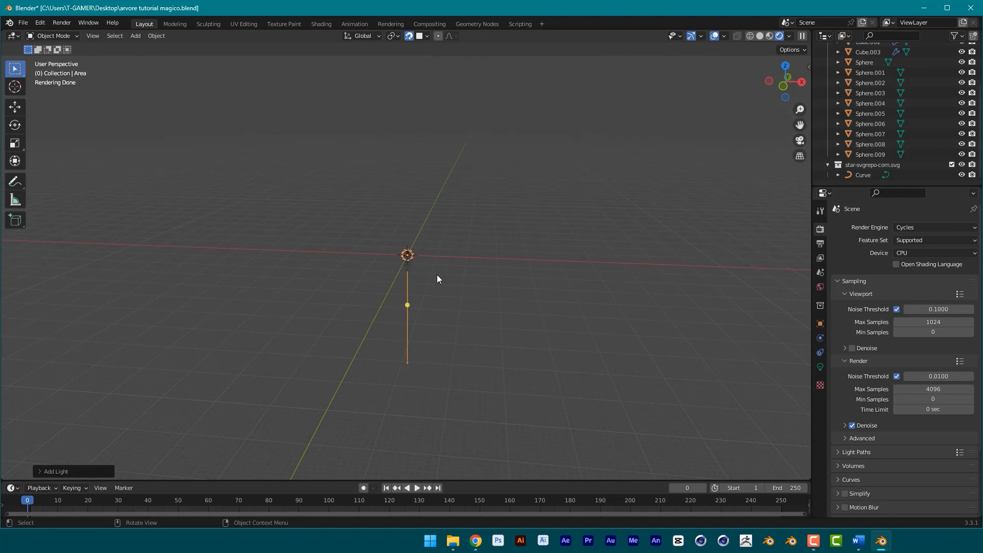
middle_click_drag(437, 275, 473, 270)
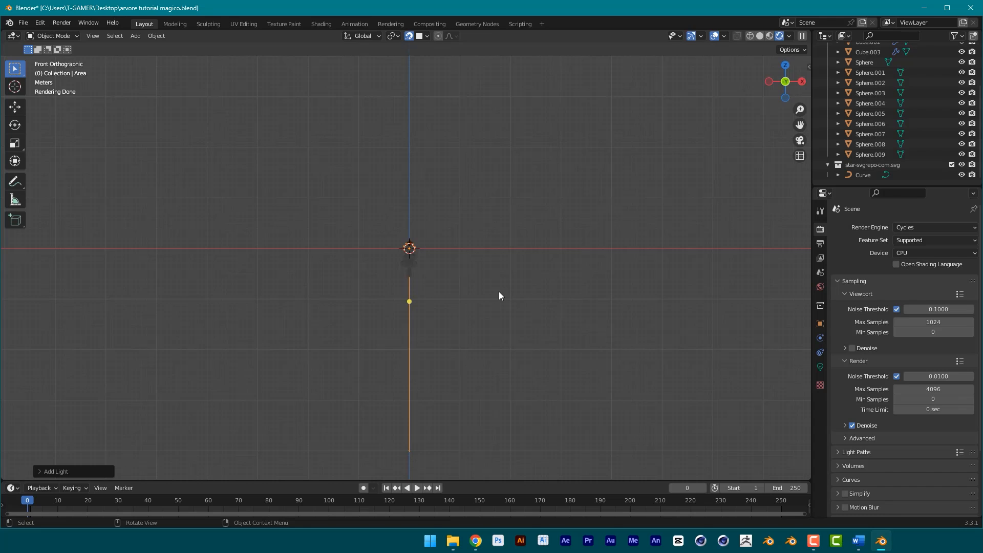
key("g")
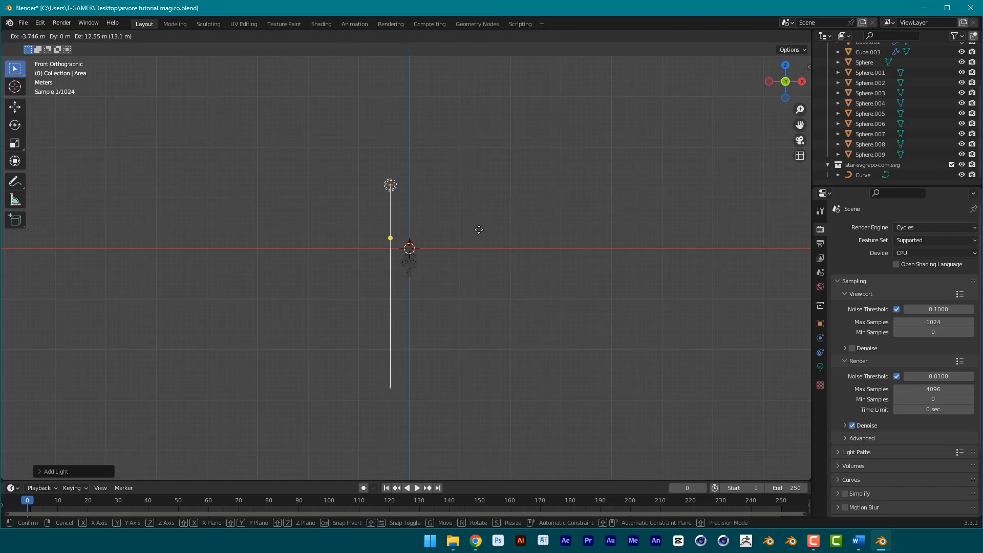
left_click(478, 230)
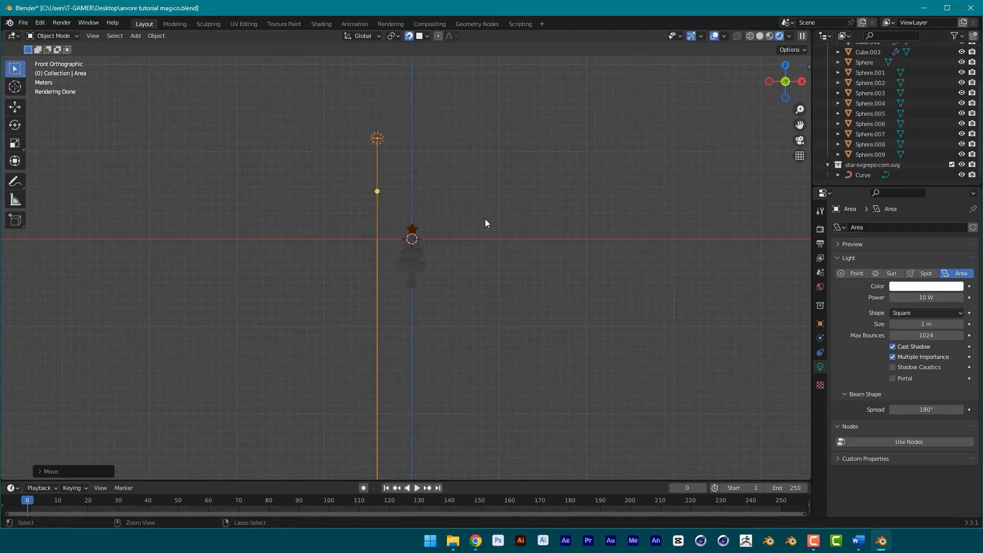
In front view, shift the area light farther left and slightly down, and tilt its beam toward the tree.
left_click_drag(316, 142, 486, 299, "ctrl+shift")
mouse_move(321, 173)
left_mouse_down()
mouse_move(361, 156)
mouse_move(366, 141)
mouse_move(356, 179)
mouse_move(408, 230)
mouse_move(425, 269)
left_mouse_up()
left_click(402, 134)
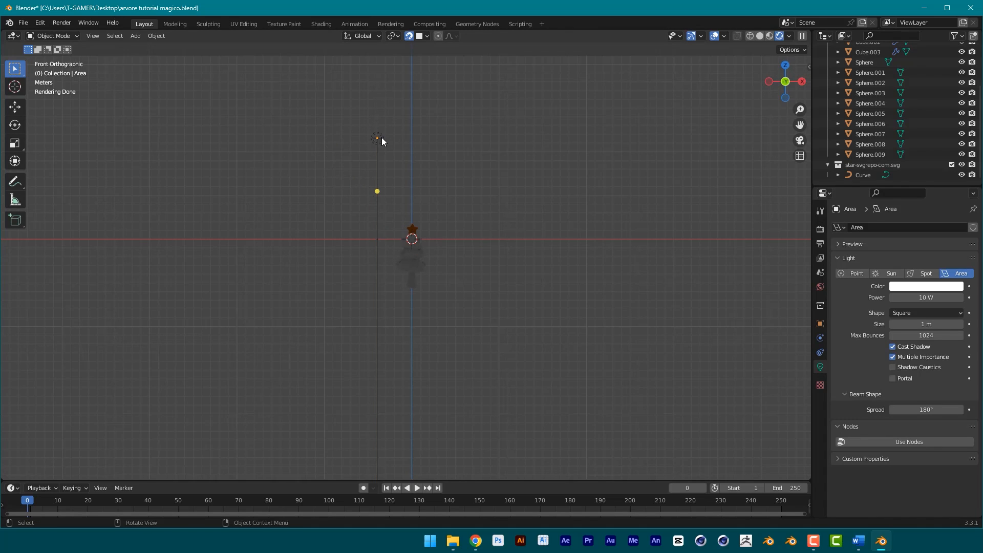
left_click(382, 137)
key("g")
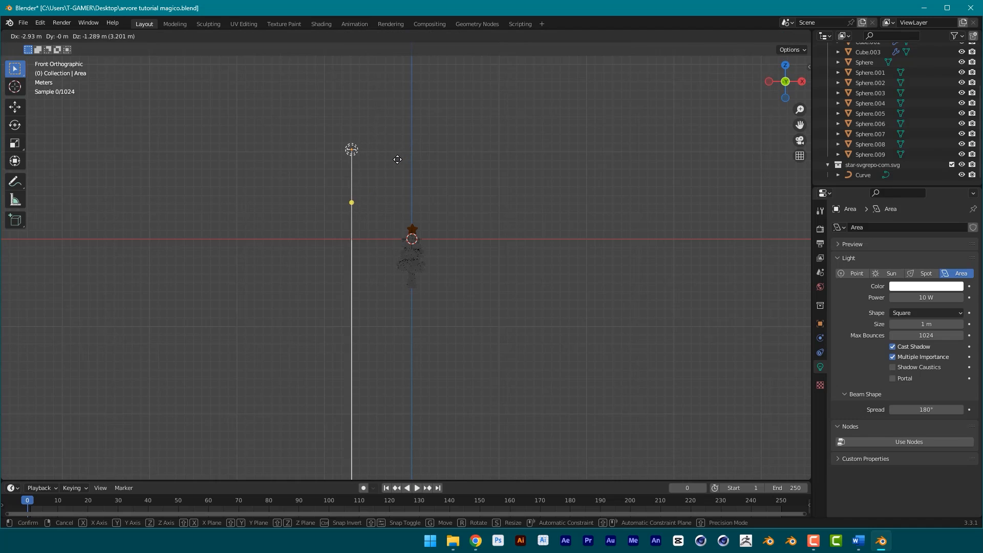
left_click(397, 160)
key("r")
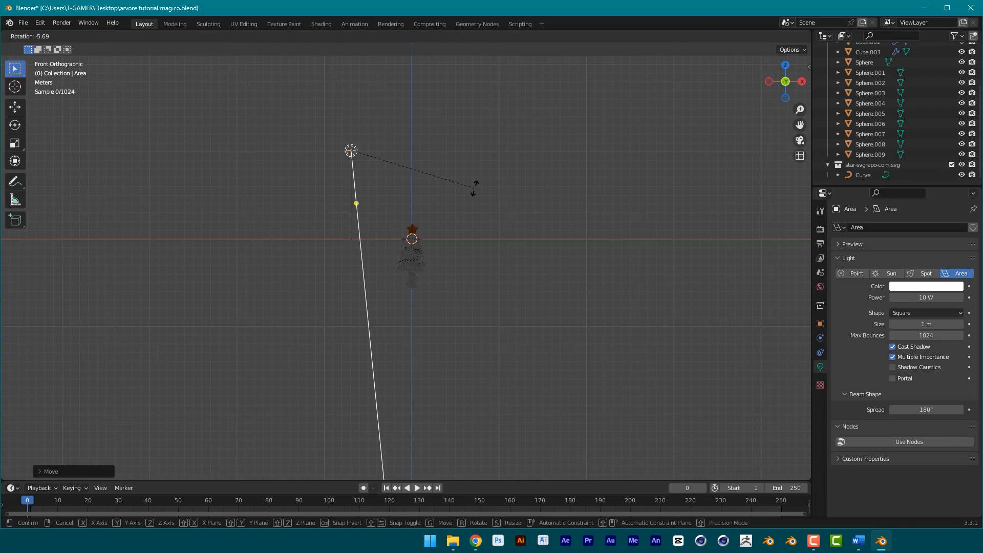
left_click(511, 145)
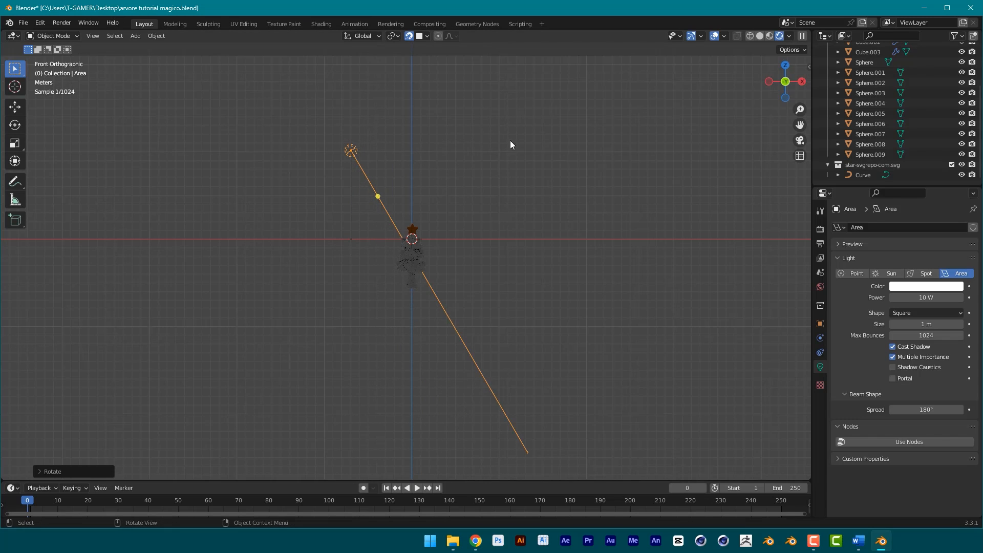
In top view, move the area light in front of the tree and rotate its beam toward the tree.
middle_click_drag(512, 144, 520, 305)
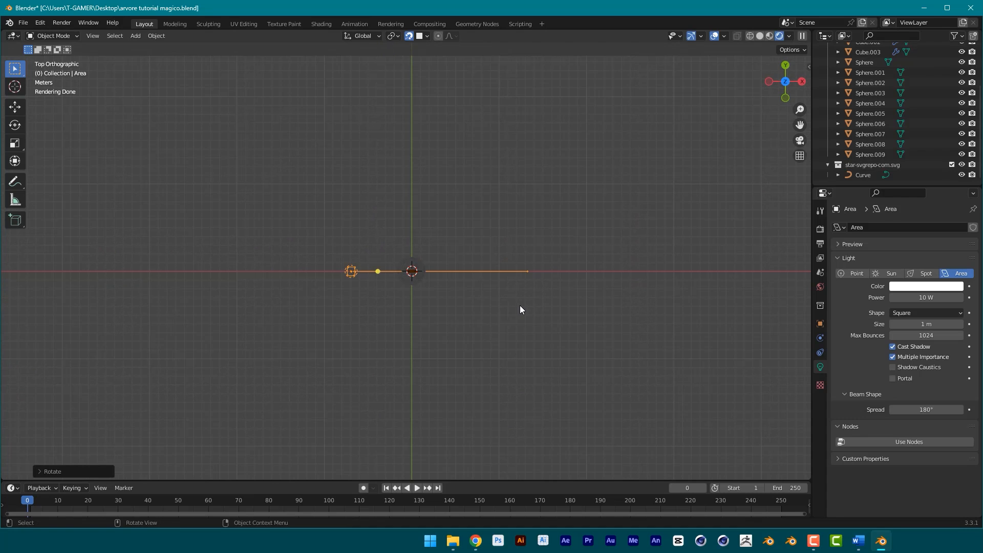
key("g")
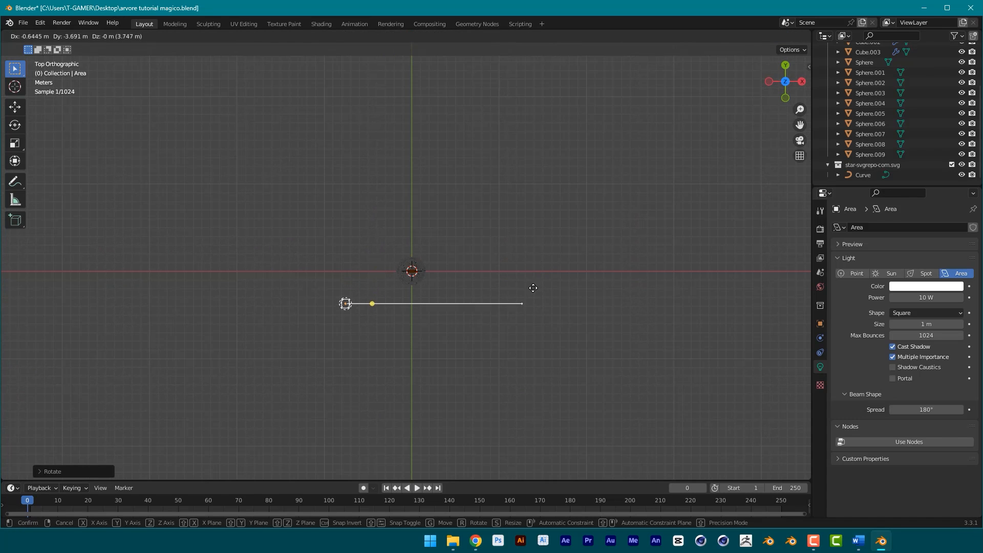
left_click(540, 312)
key("r")
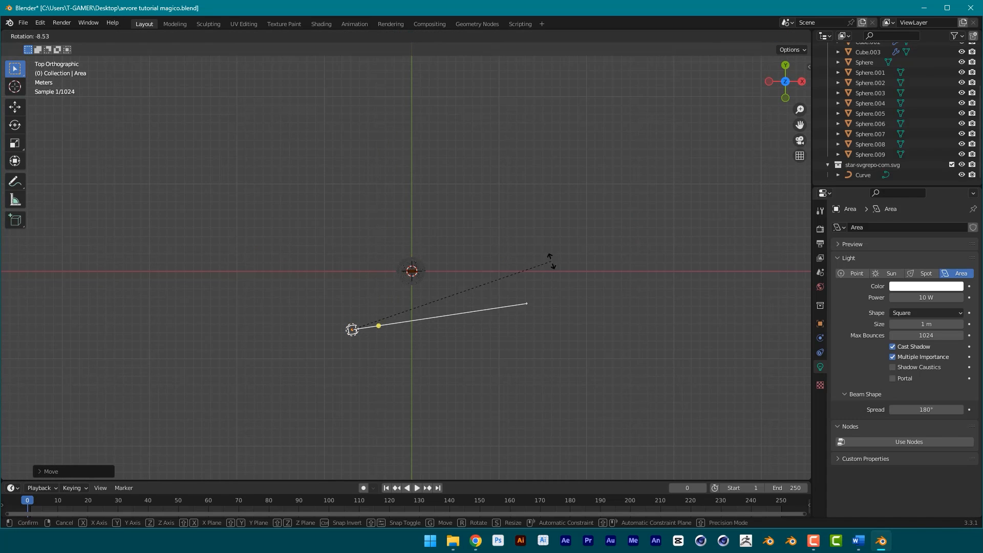
left_click(476, 215)
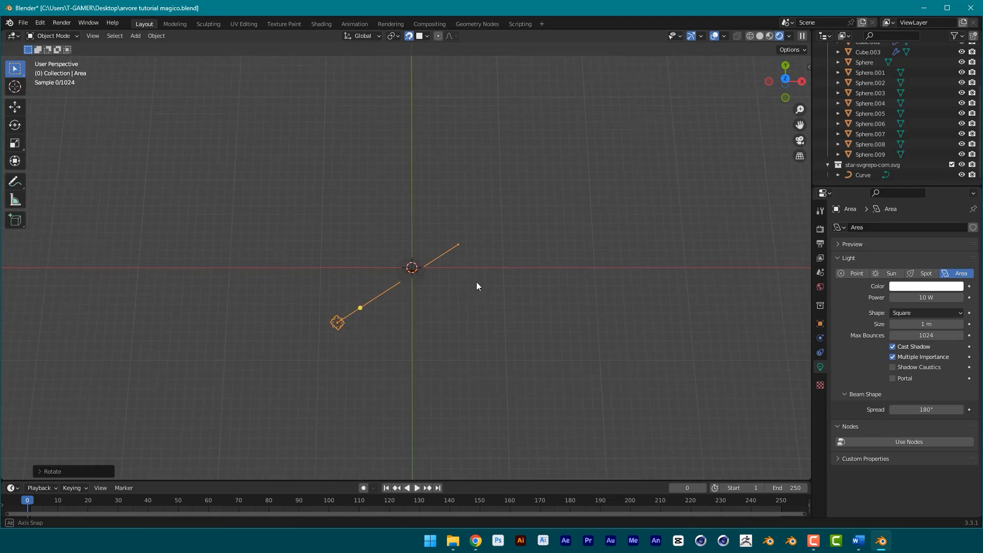
In front view, lower the area light and bring it closer to the tree, keeping it above and left of the star.
middle_click_drag(476, 281, 509, 345)
scroll(479, 232, "up", 6)
scroll(497, 247, "down", 3)
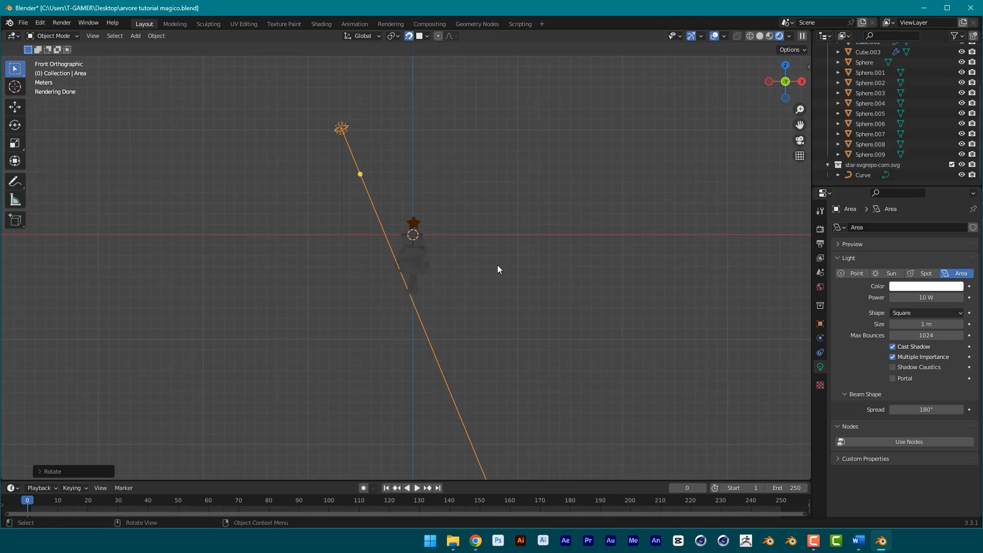
key("g")
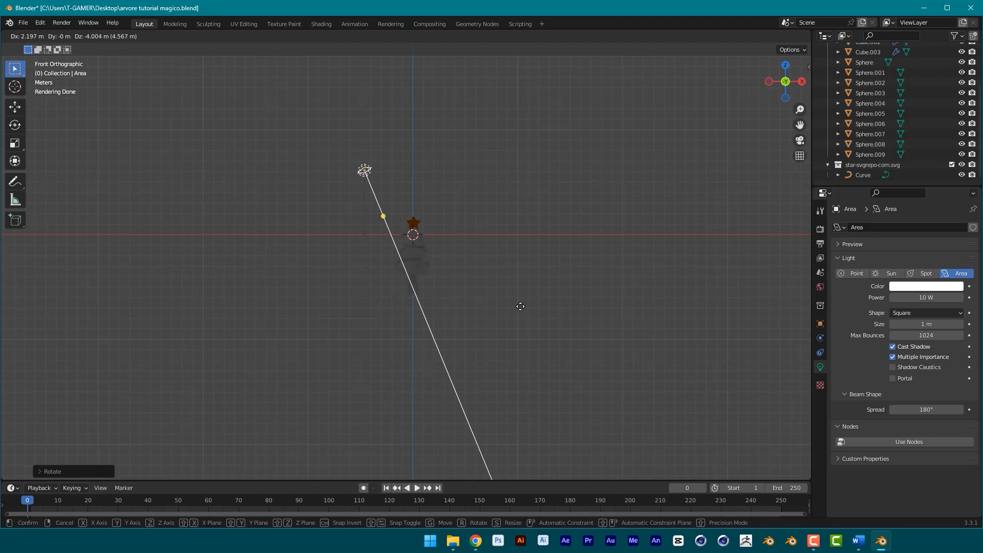
left_click(480, 264)
scroll(517, 250, "up", 5)
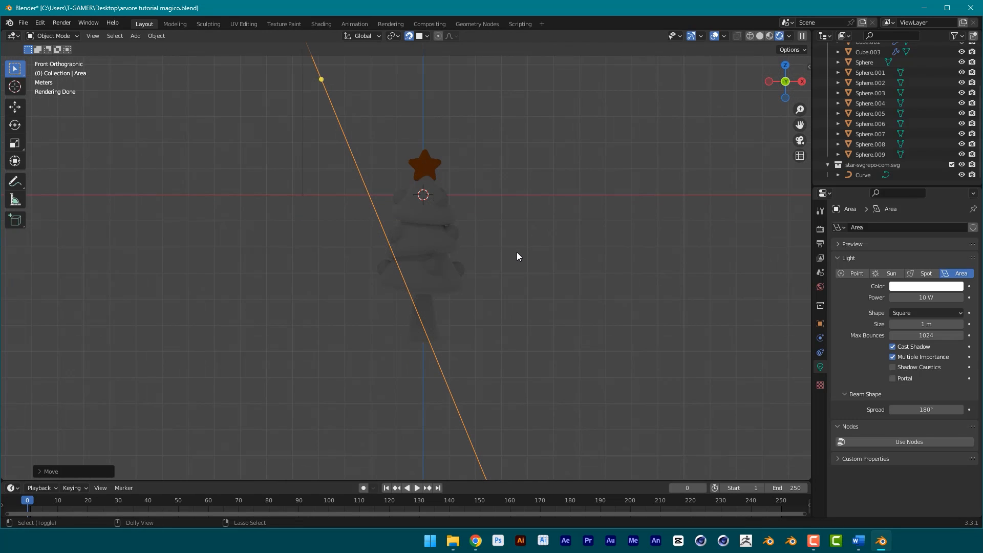
Set the area light's power to 800 W.
mouse_move(542, 267)
left_mouse_down()
mouse_move(318, 44)
mouse_move(655, 156)
mouse_move(811, 327)
mouse_move(819, 372)
mouse_move(876, 290)
mouse_move(910, 300)
left_mouse_up()
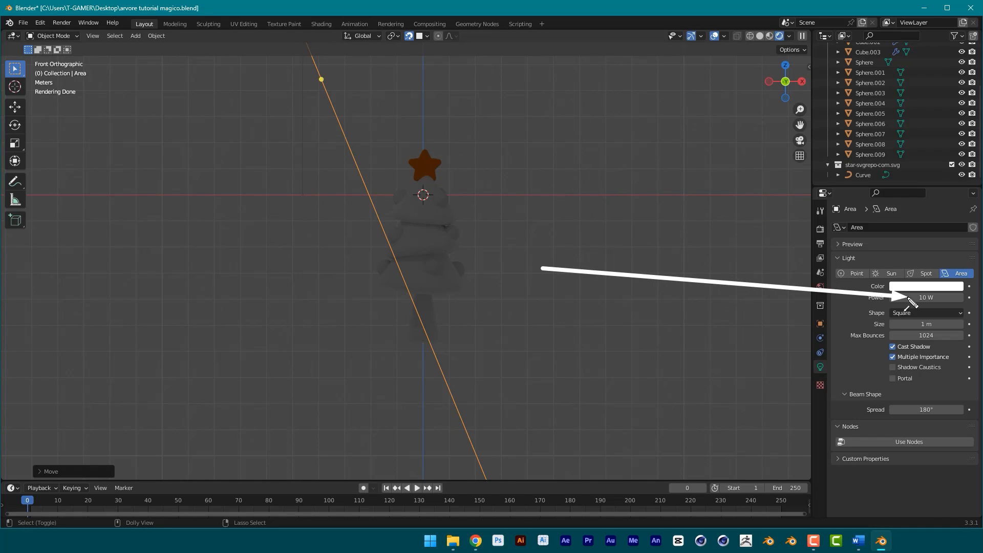
key("Escape")
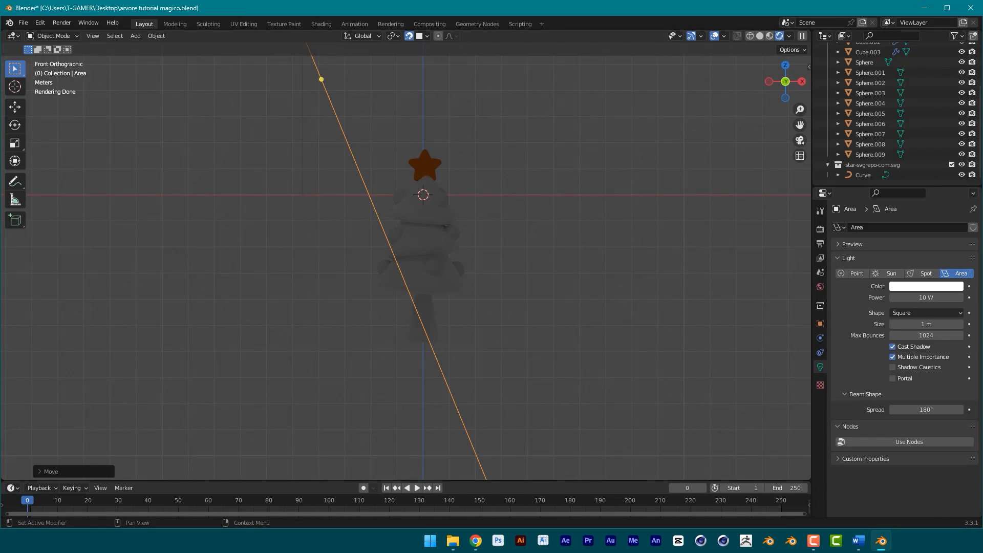
left_click(939, 293)
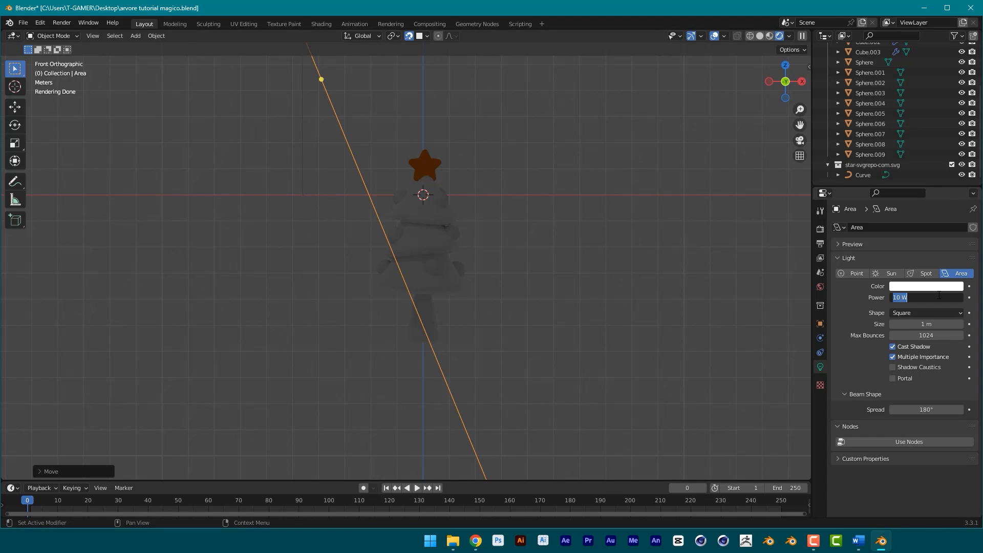
type("800")
key("Return")
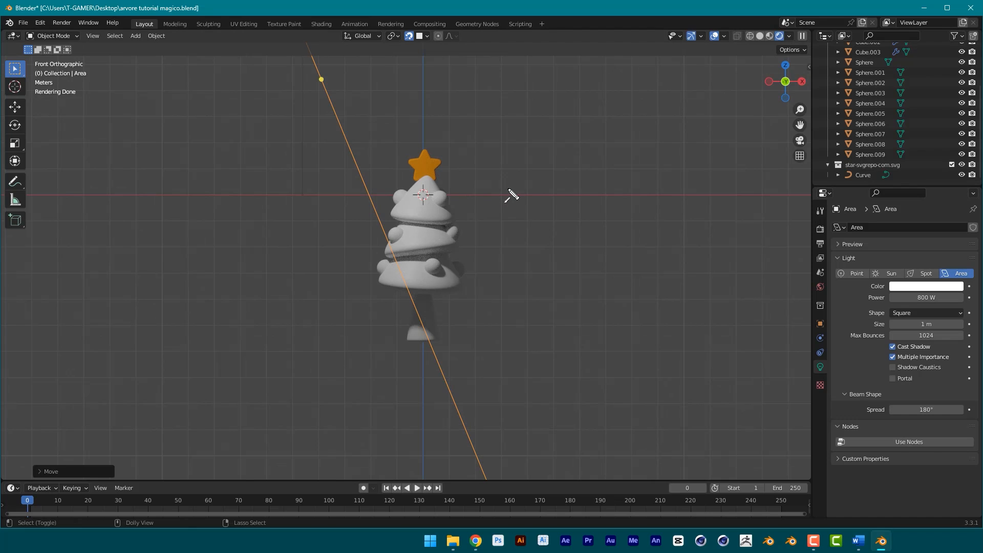
Set the area light's size to 10 m.
mouse_move(819, 243)
left_mouse_down()
mouse_move(865, 313)
mouse_move(890, 326)
left_mouse_up()
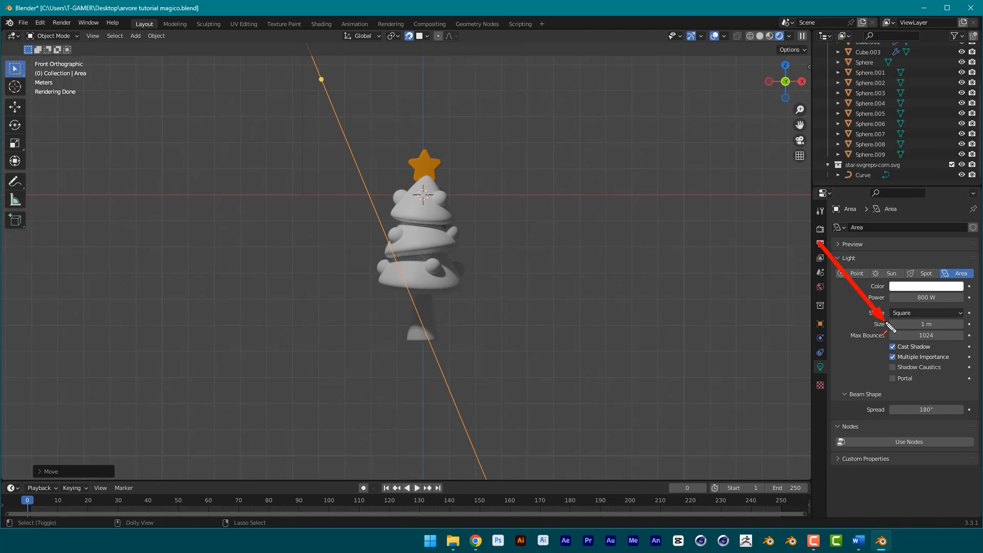
left_click(564, 248)
scroll(564, 248, "down", 3)
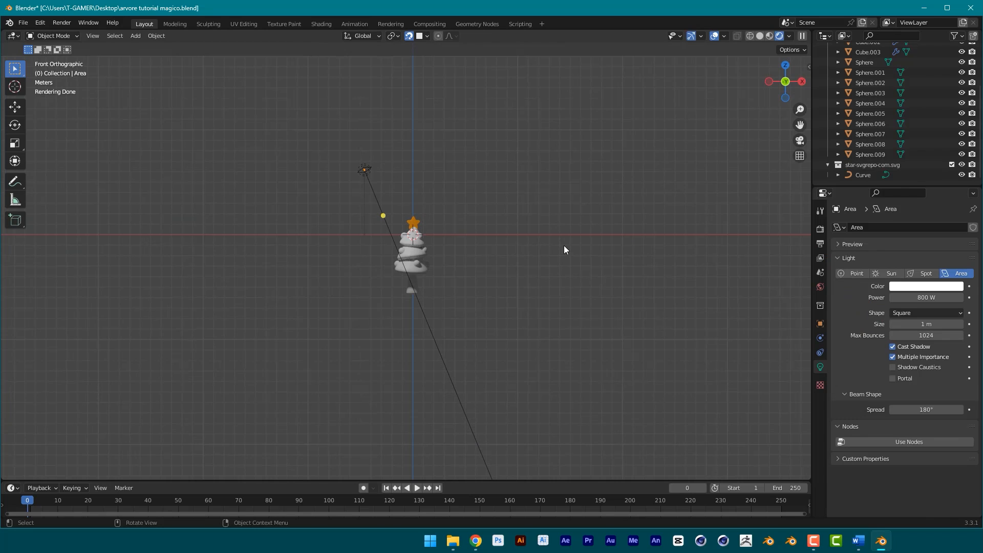
scroll(484, 208, "up", 5)
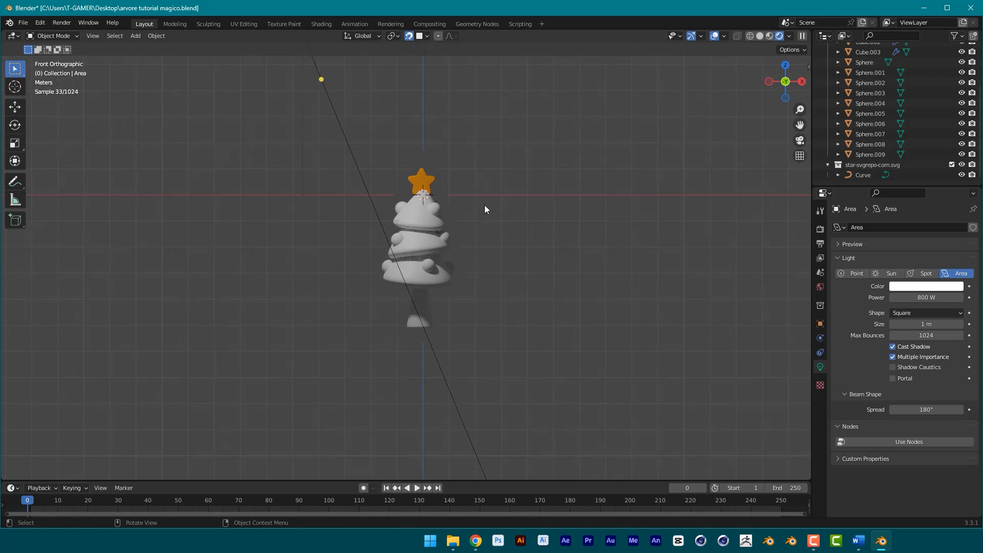
scroll(482, 211, "down", 1)
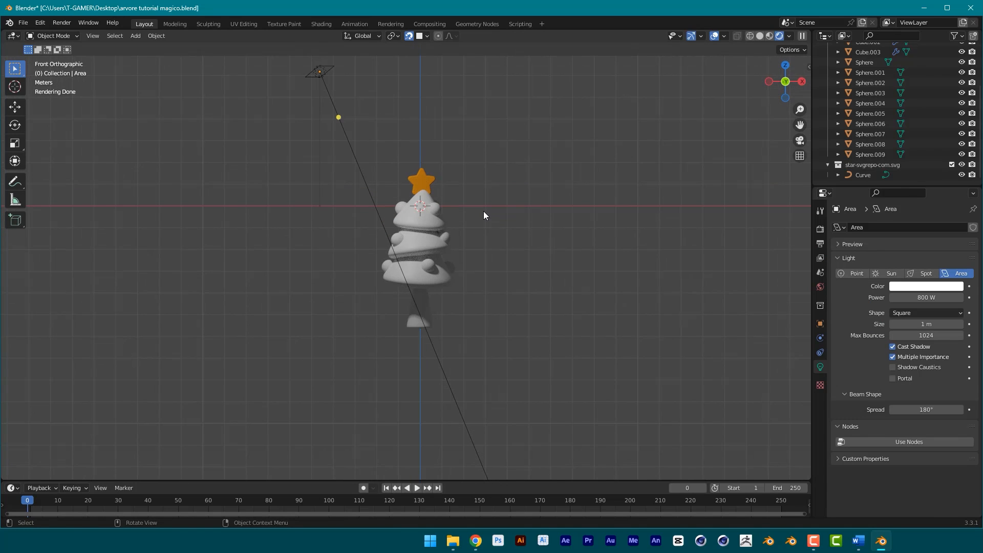
left_click(921, 324)
type("1")
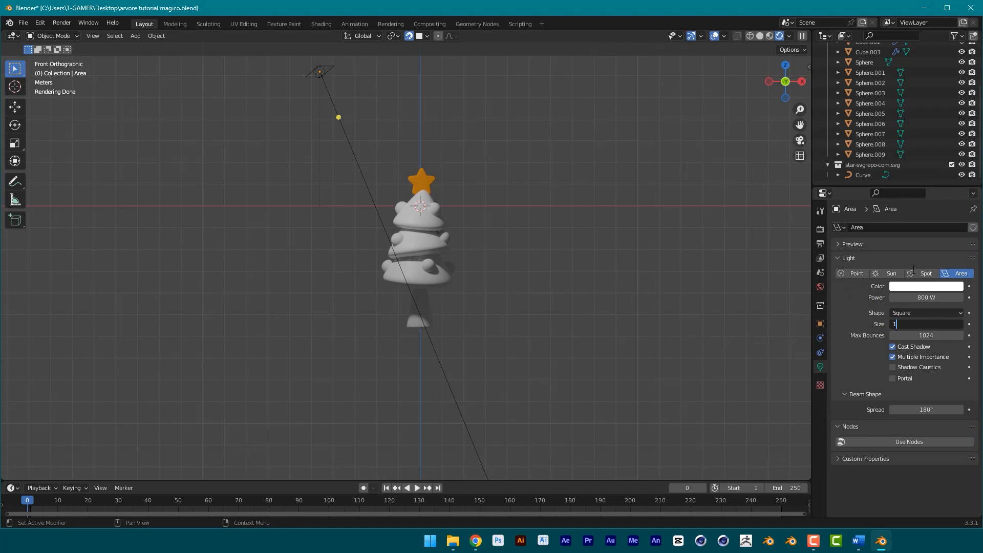
type("0")
key("Return")
Undo and redo the light's size change to compare the shadows on the tree, keeping the larger size.
key("ctrl+z")
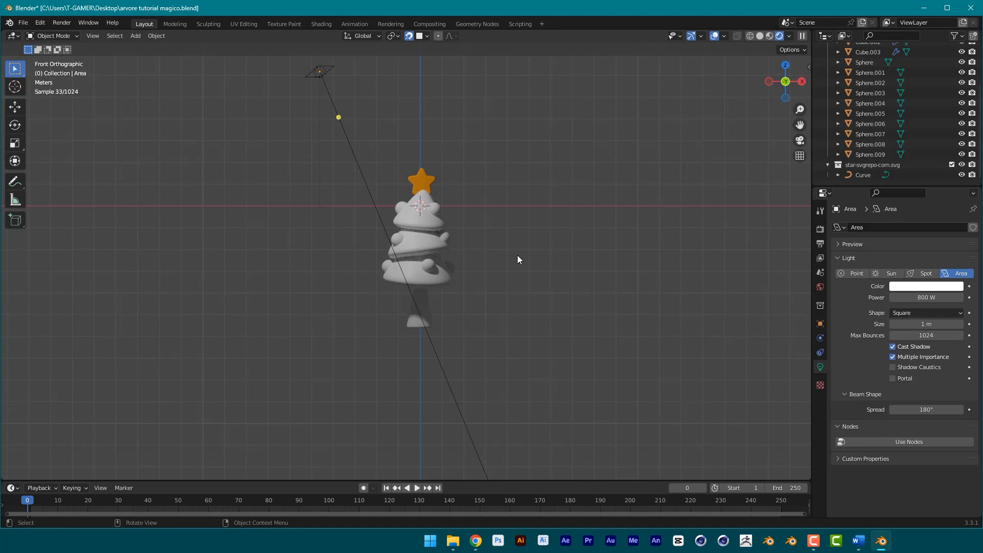
key("ctrl+shift+z")
key("ctrl+z")
key("ctrl+shift+z")
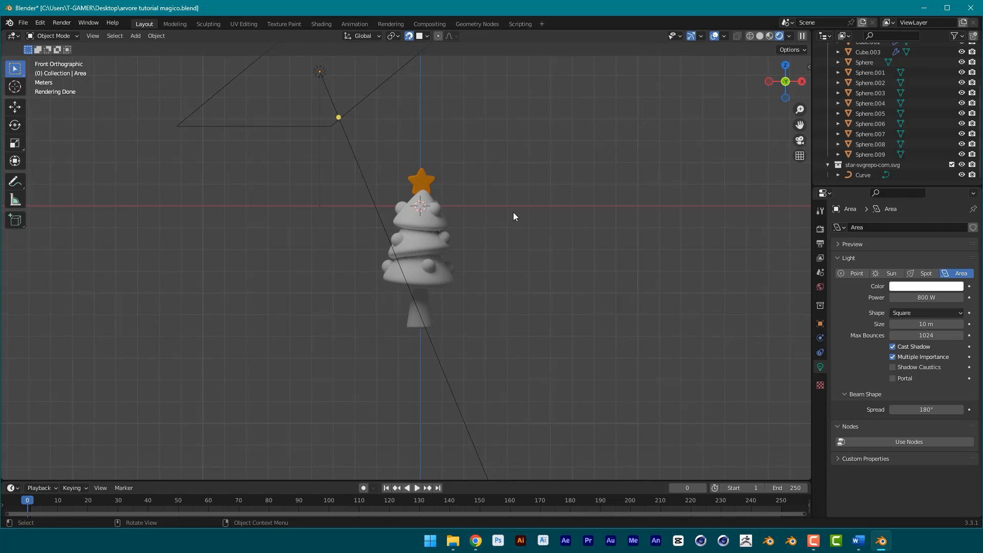
scroll(513, 213, "up", 2)
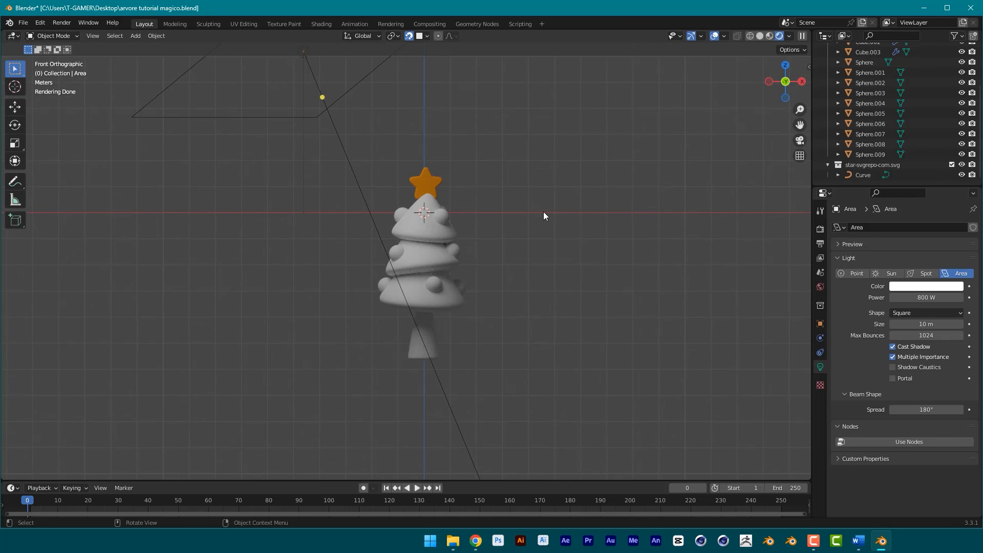
Set the area light's color to the warm yellow hex value FFF2AF.
left_click(334, 100)
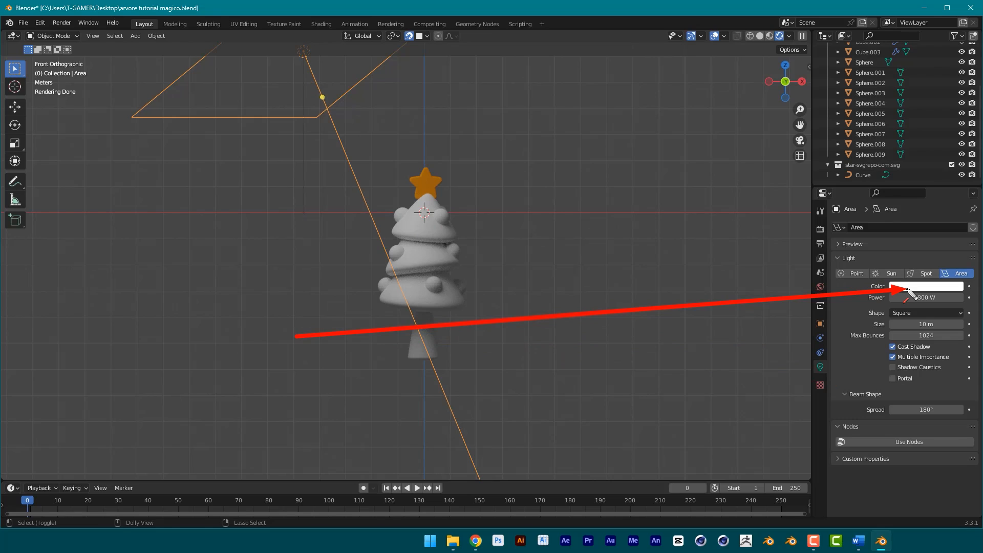
left_click(907, 288)
left_click(906, 188)
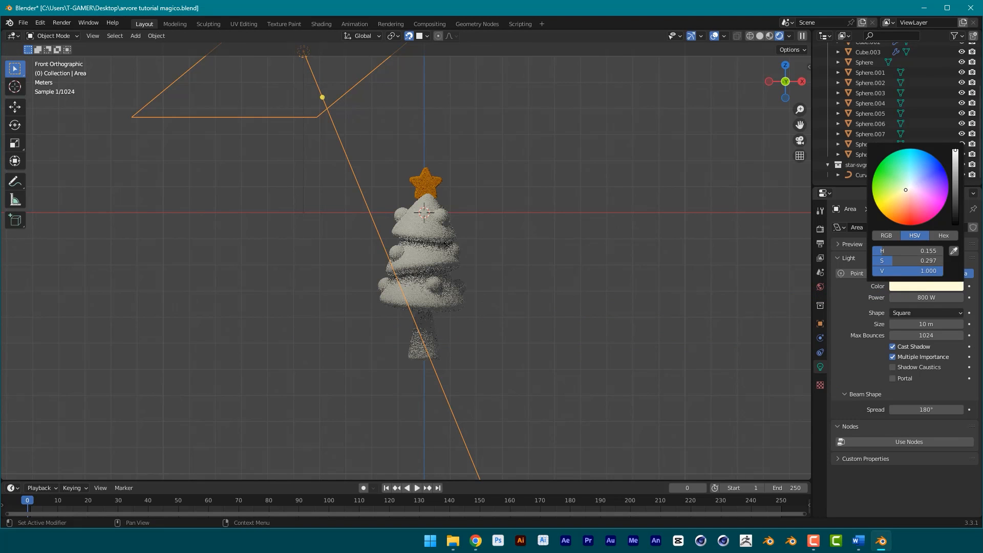
left_click(880, 212)
left_click_drag(884, 212, 901, 196)
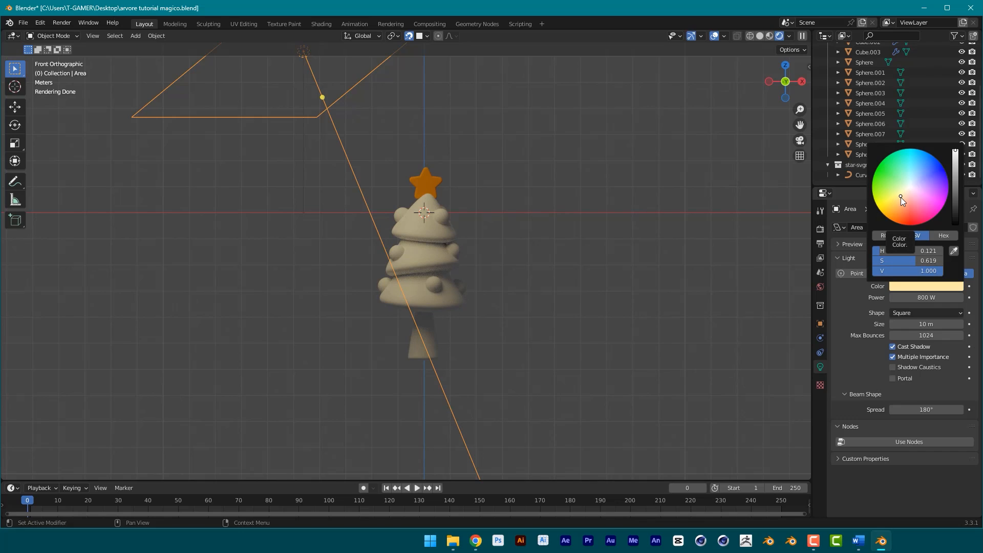
left_click(943, 235)
left_click(908, 248)
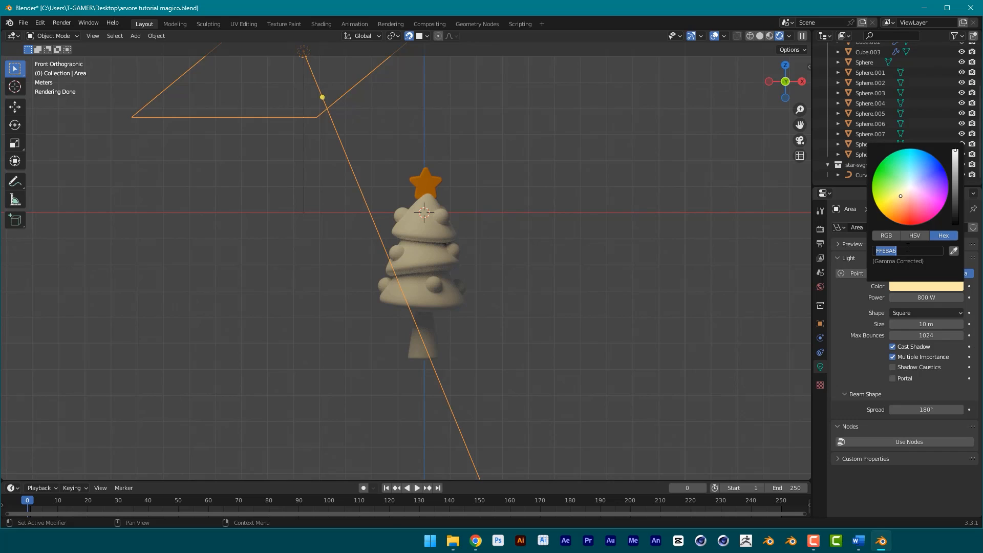
type("FFF2AF")
key("Return")
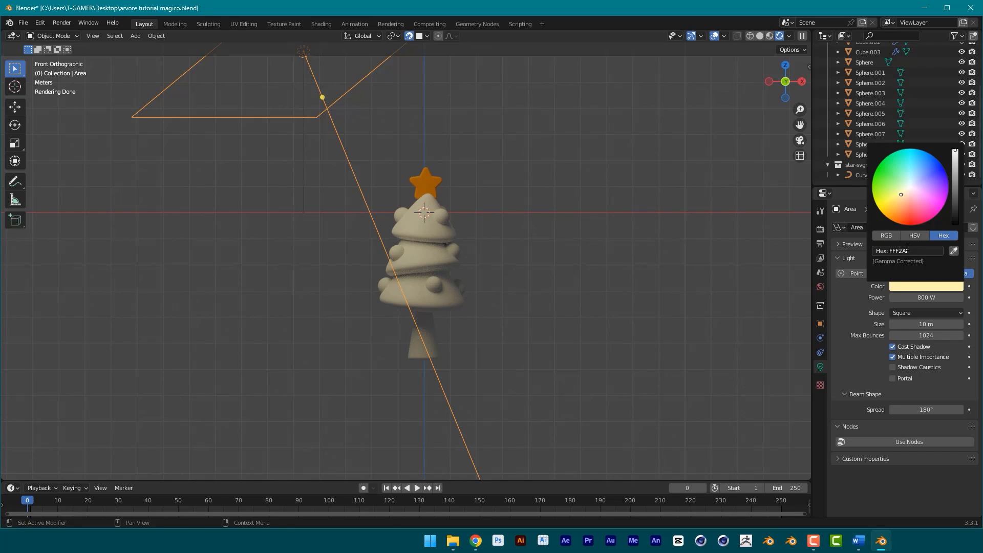
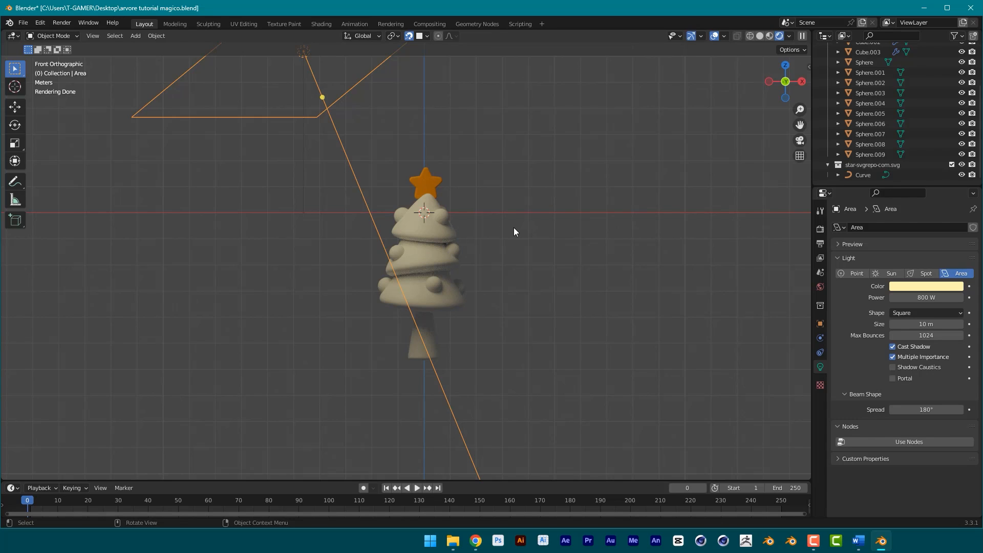
Duplicate the area light in front view and place the copy about 15 m along X and 12.7 m lower, beside the tree.
key("alt+Tab")
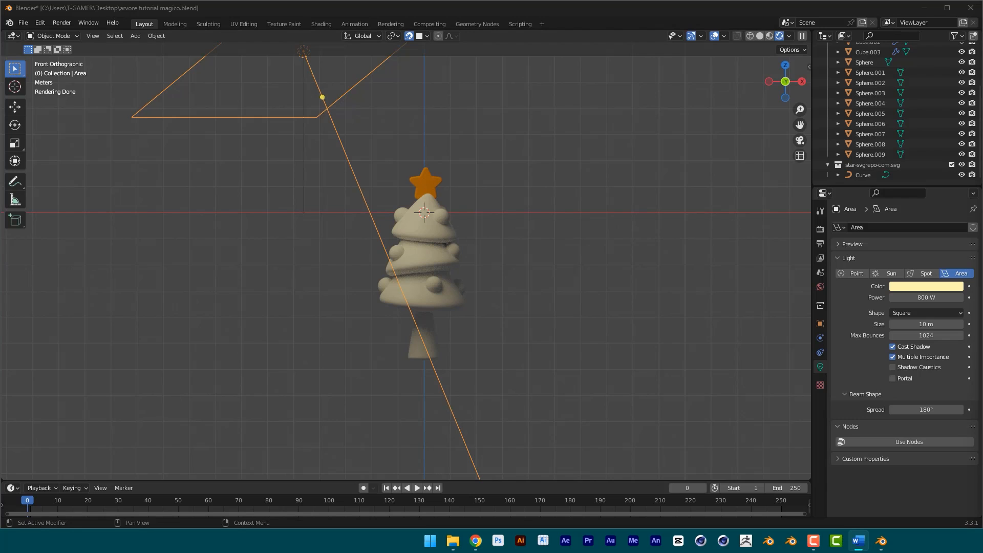
left_click(719, 277)
scroll(490, 213, "down", 2)
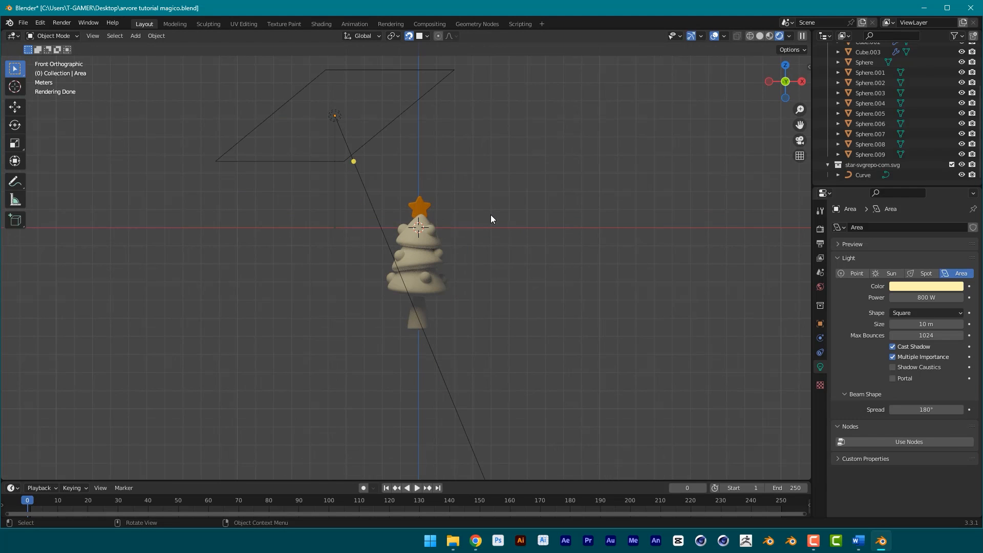
left_click(390, 124)
left_click(517, 171)
left_click(390, 124)
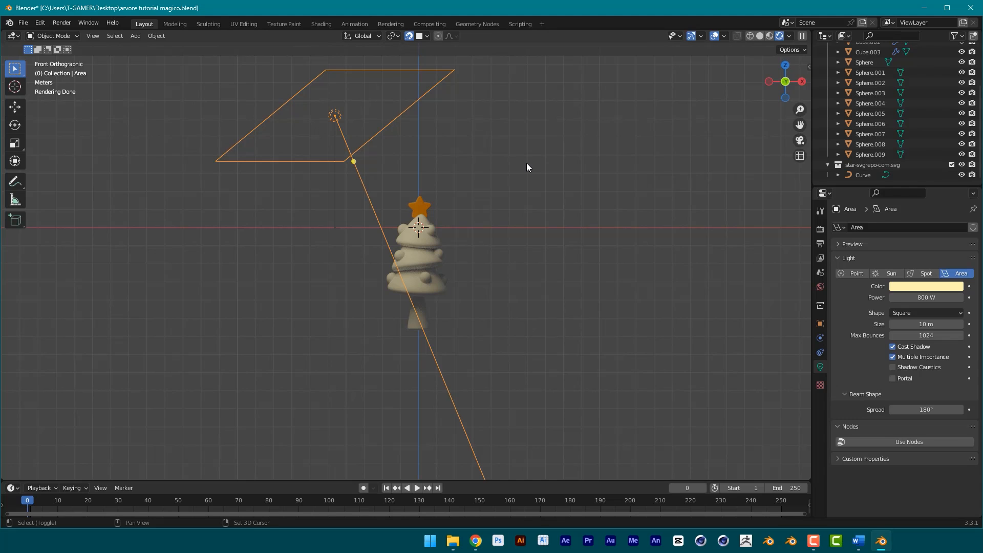
key("shift+d")
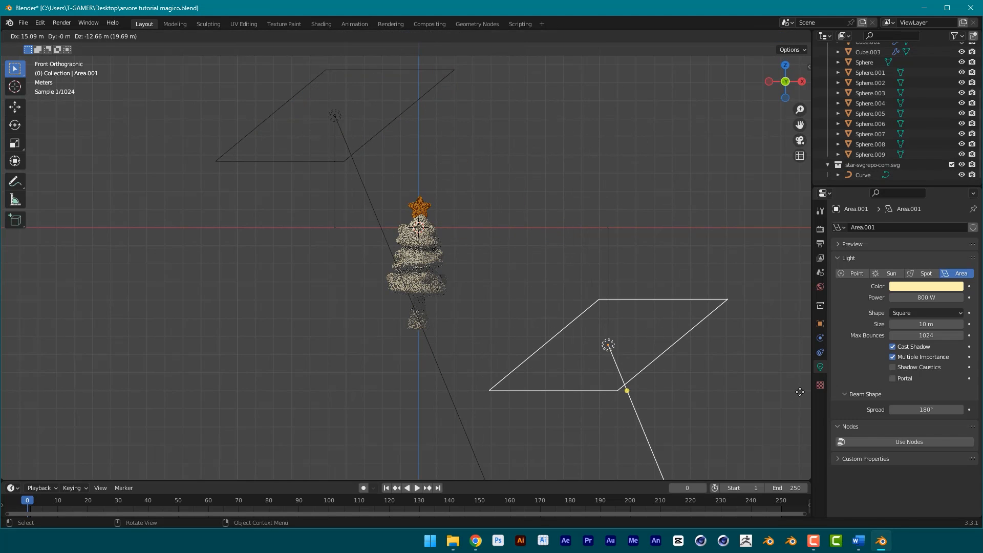
left_click(806, 410)
Rotate the duplicated area light about 142° in front view so it aims up at the tree.
scroll(662, 292, "down", 2)
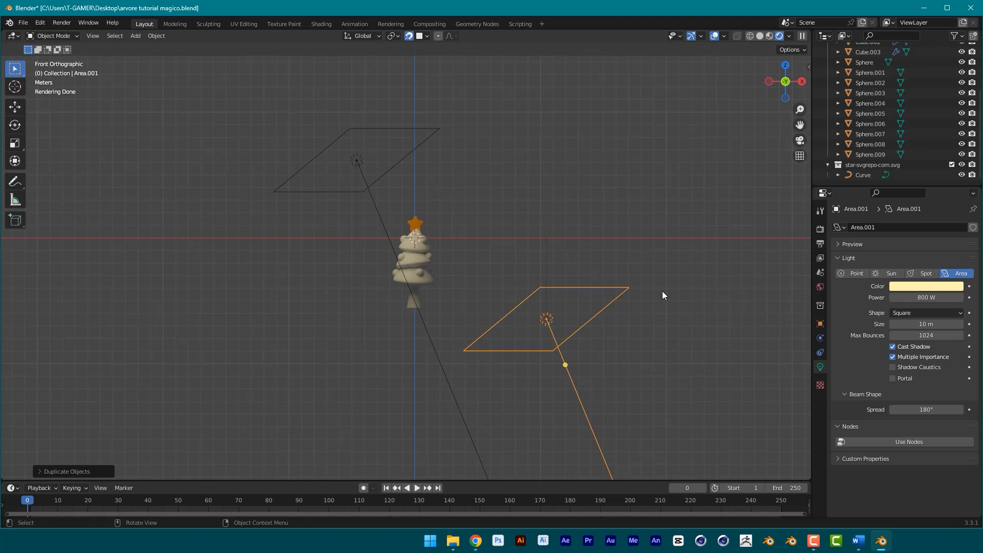
key("r")
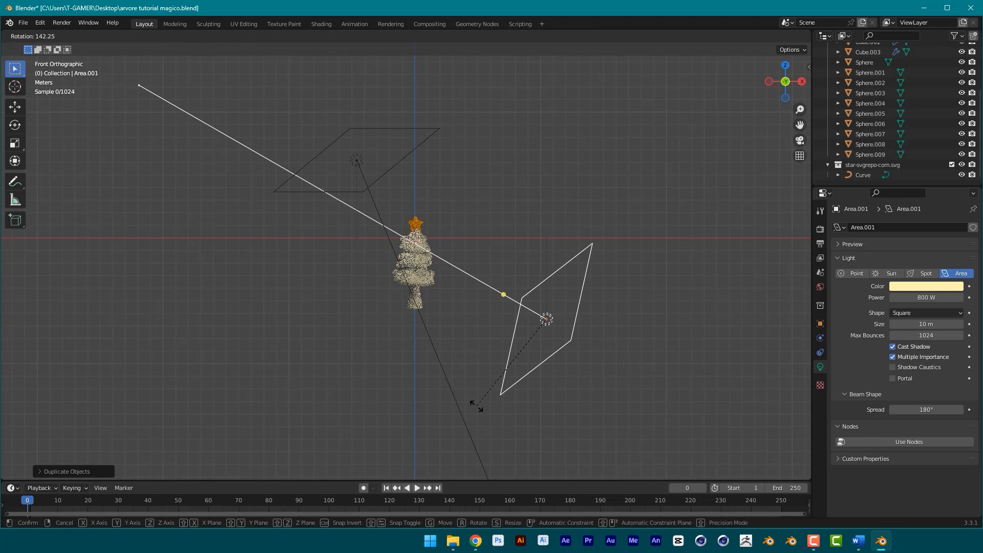
left_click(476, 406)
In top view, move the second light about 2 m in X and 6.1 m in Y, then rotate it about -23° toward the tree.
middle_click_drag(619, 197, 618, 285)
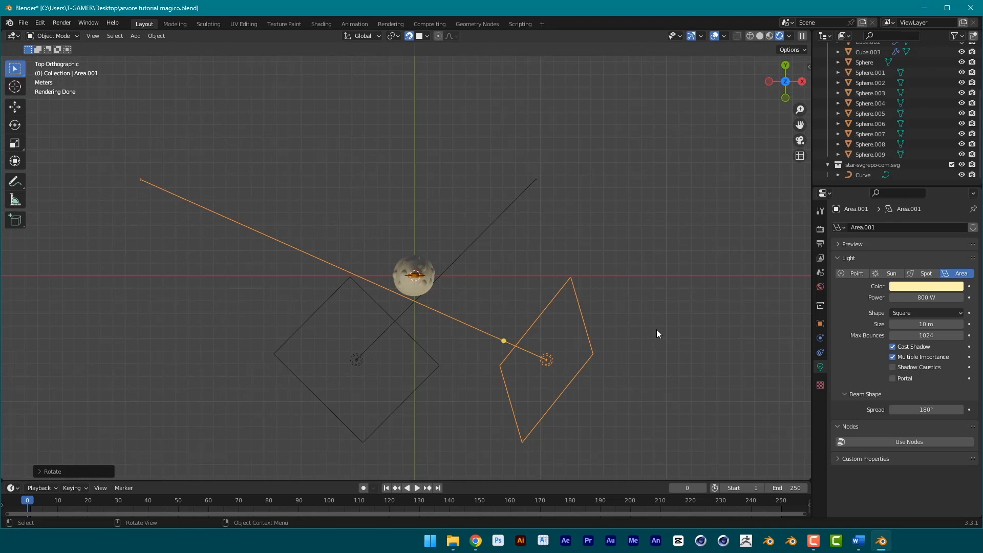
key("g")
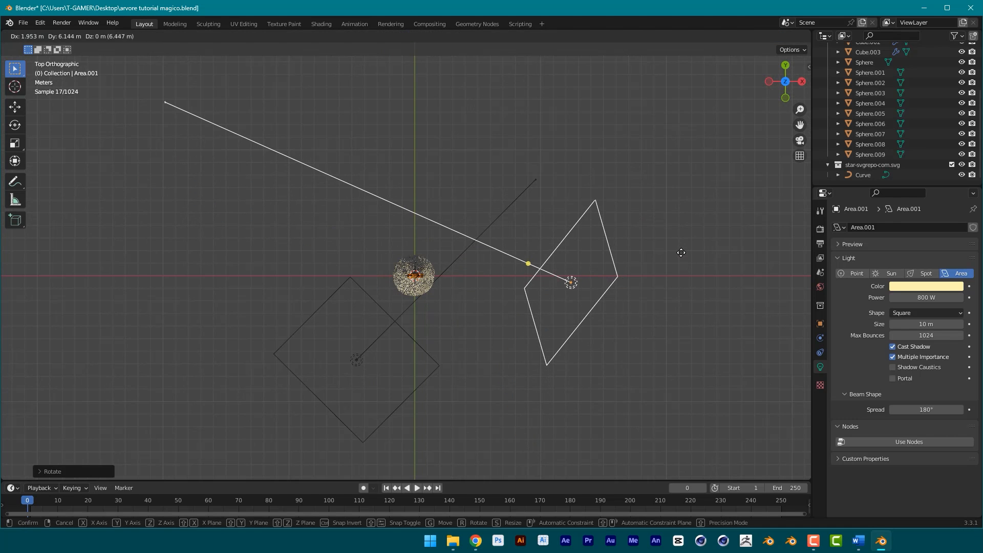
left_click(680, 251)
key("r")
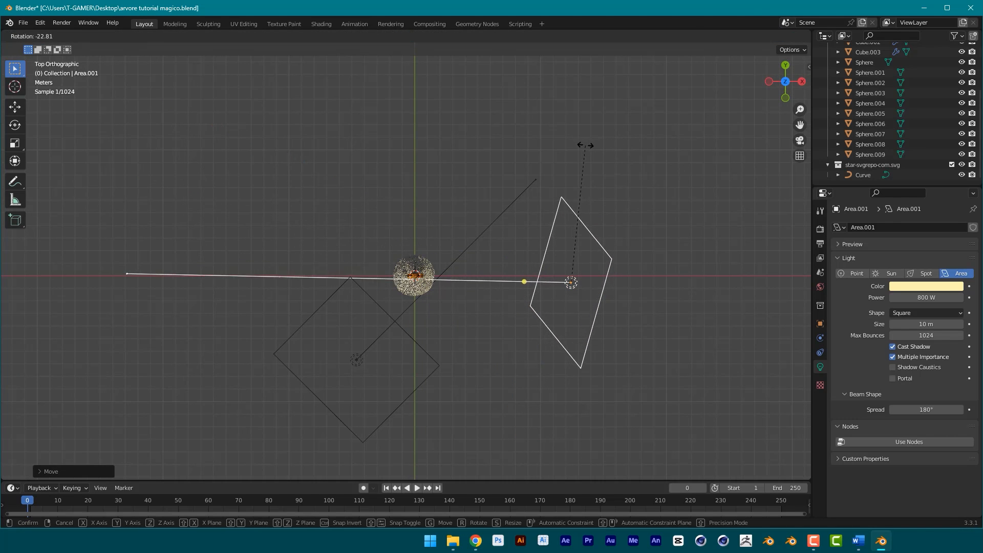
left_click(584, 145)
Give the second area light a pale blue color, about hex E4EDFF, and set its size to 5 m.
middle_click_drag(543, 355, 528, 308)
scroll(532, 254, "up", 4)
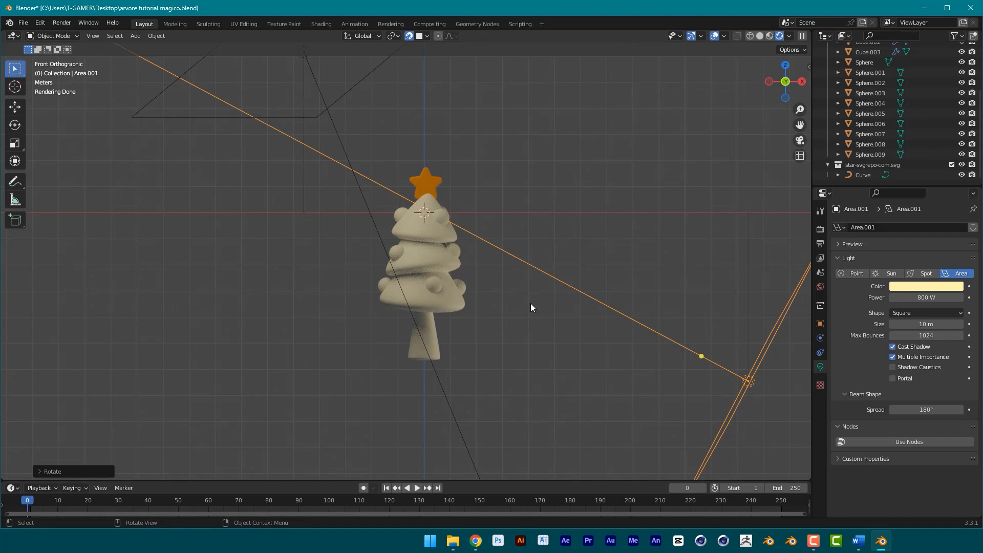
scroll(530, 307, "down", 2)
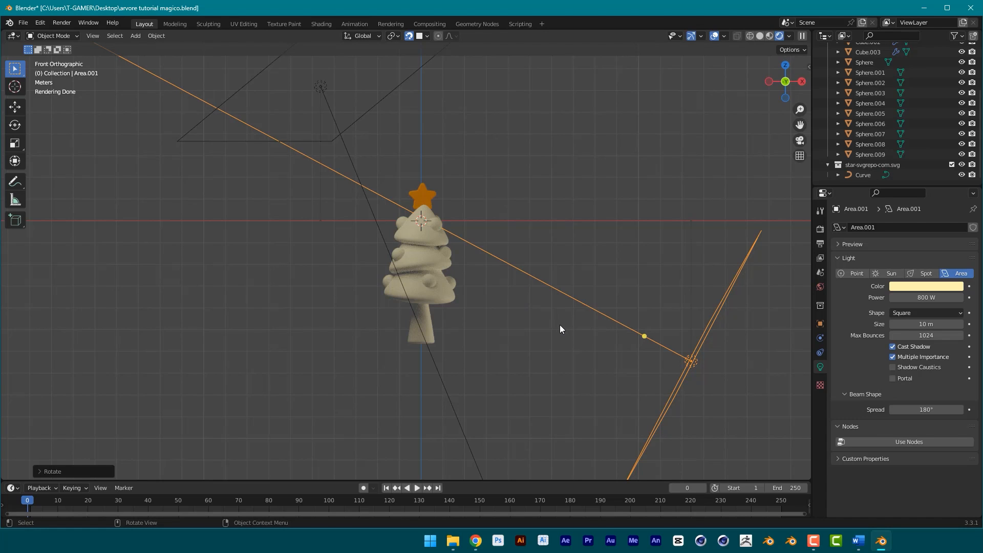
scroll(588, 301, "down", 1)
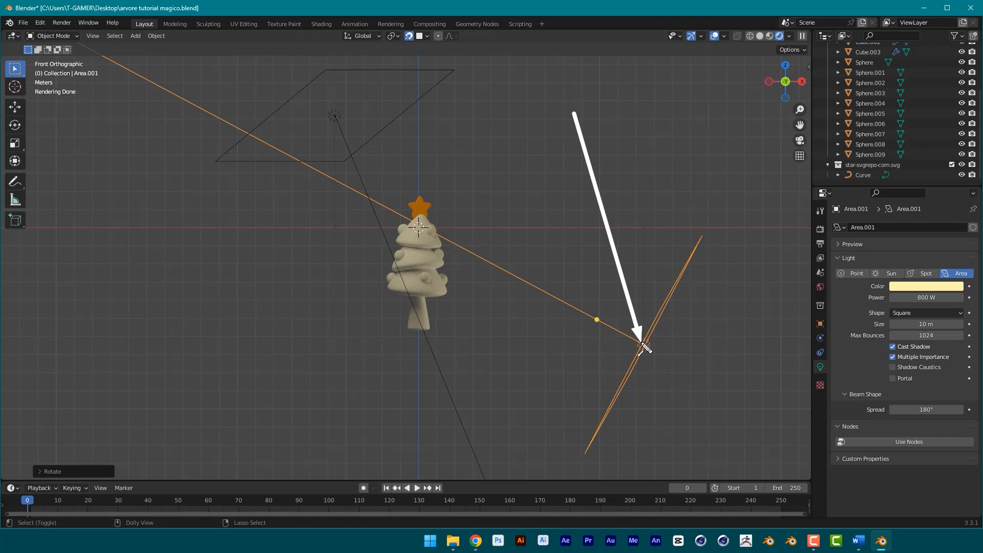
left_click(926, 286)
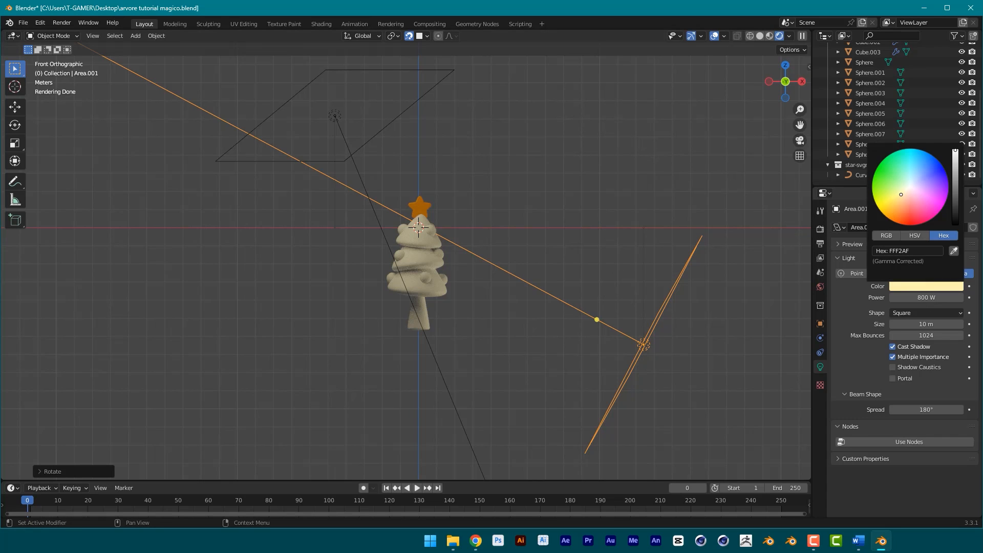
left_click(916, 184)
left_click_drag(915, 182, 913, 184)
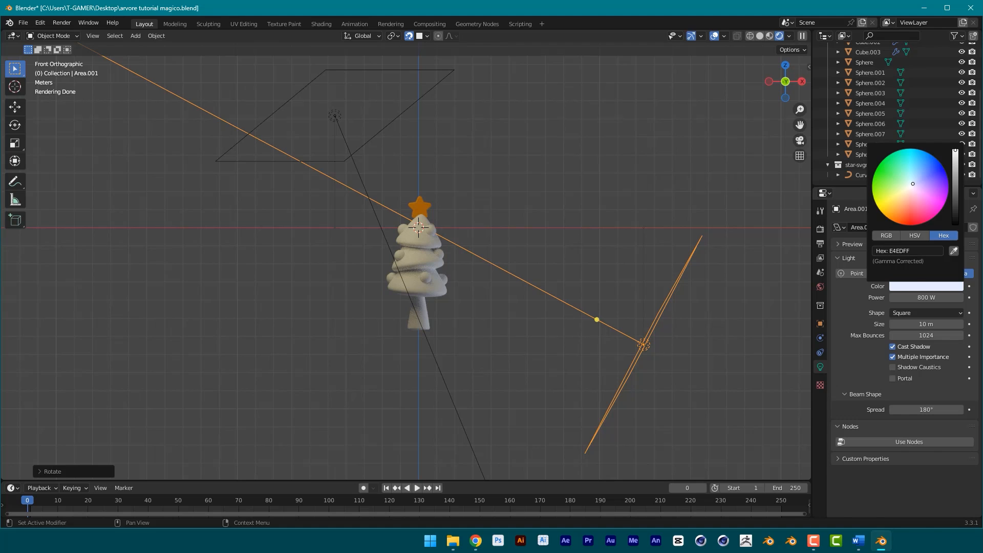
left_click(924, 323)
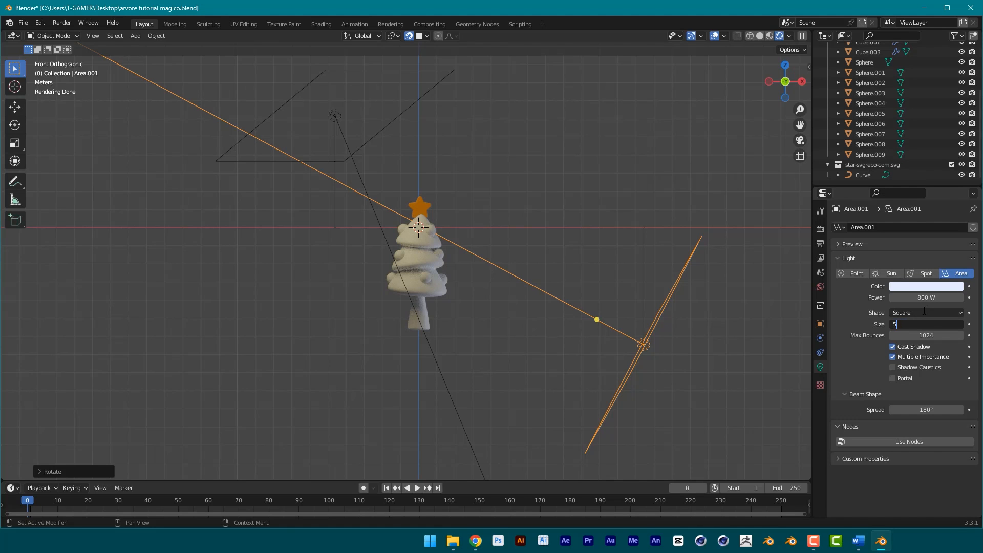
key("Return")
Remove the shared material from the tree's top foliage tier and create a new material for it.
scroll(463, 268, "up", 3)
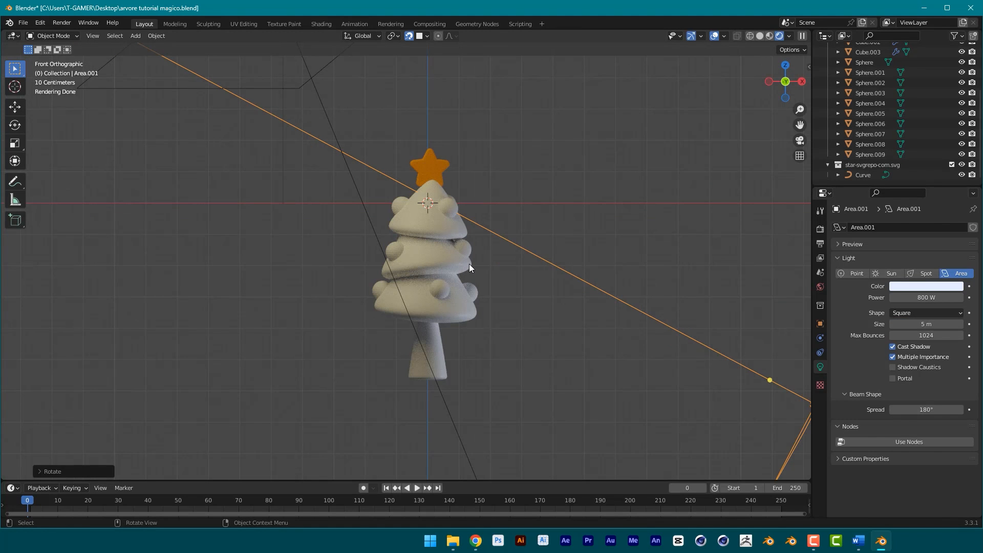
middle_click_drag(492, 265, 438, 330)
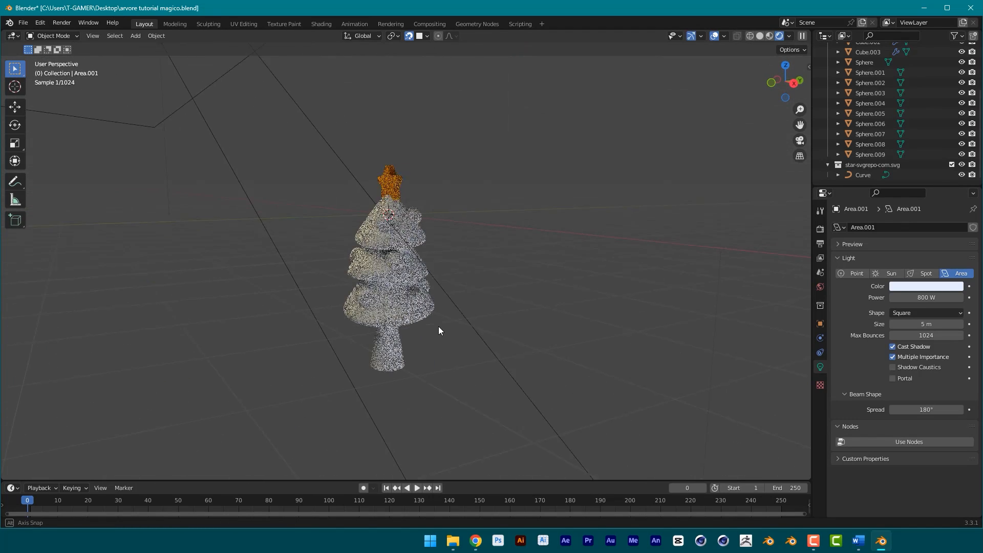
middle_click_drag(441, 369, 568, 300)
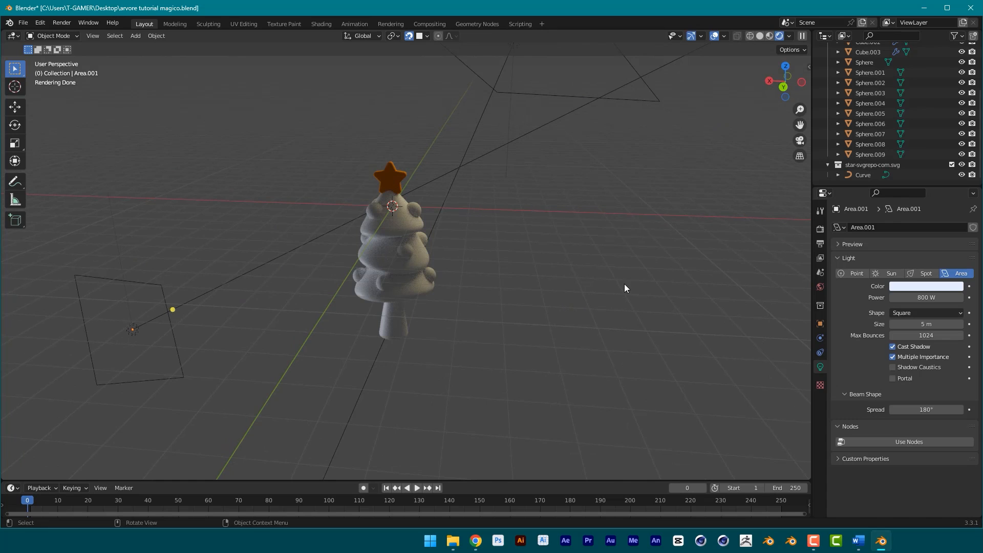
middle_click_drag(624, 287, 514, 326)
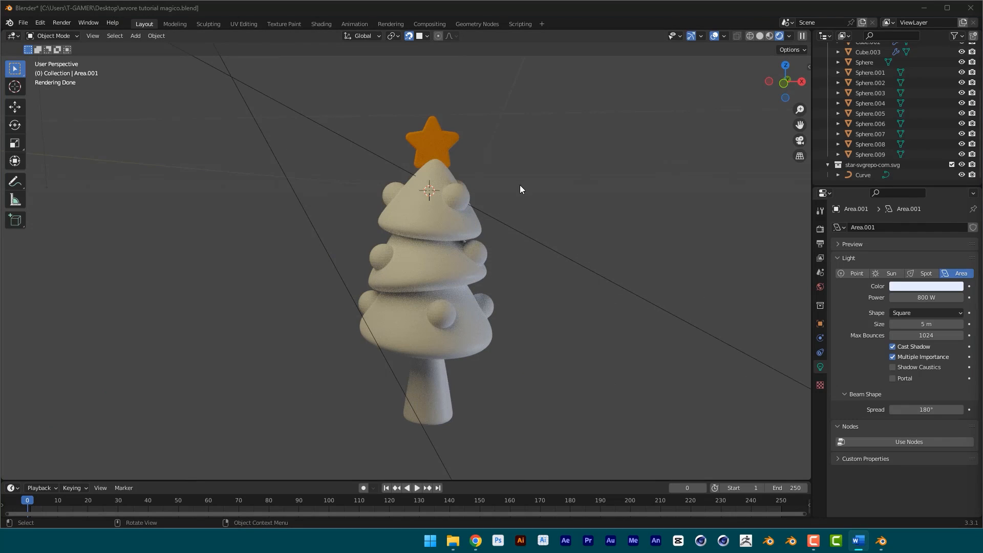
middle_click_drag(535, 195, 538, 207)
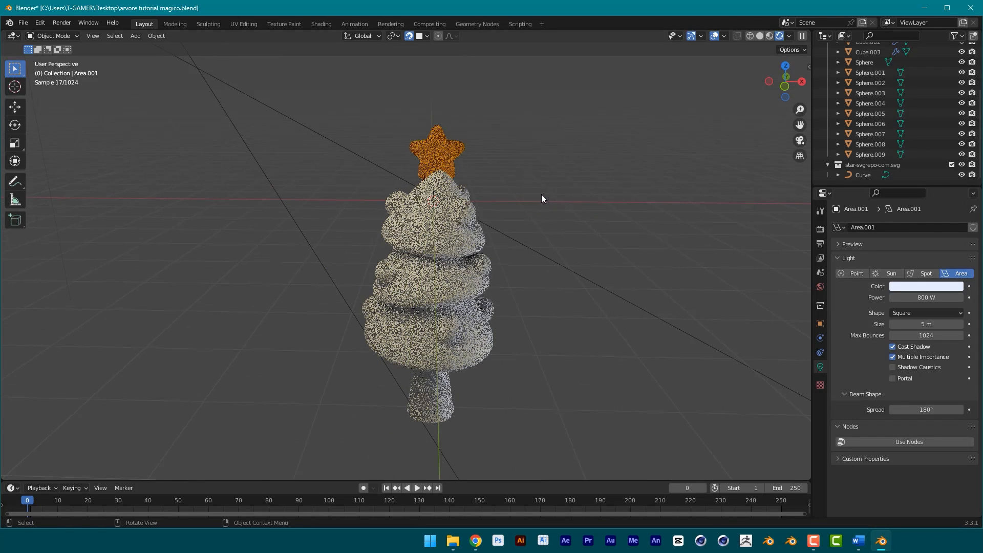
left_click(440, 206)
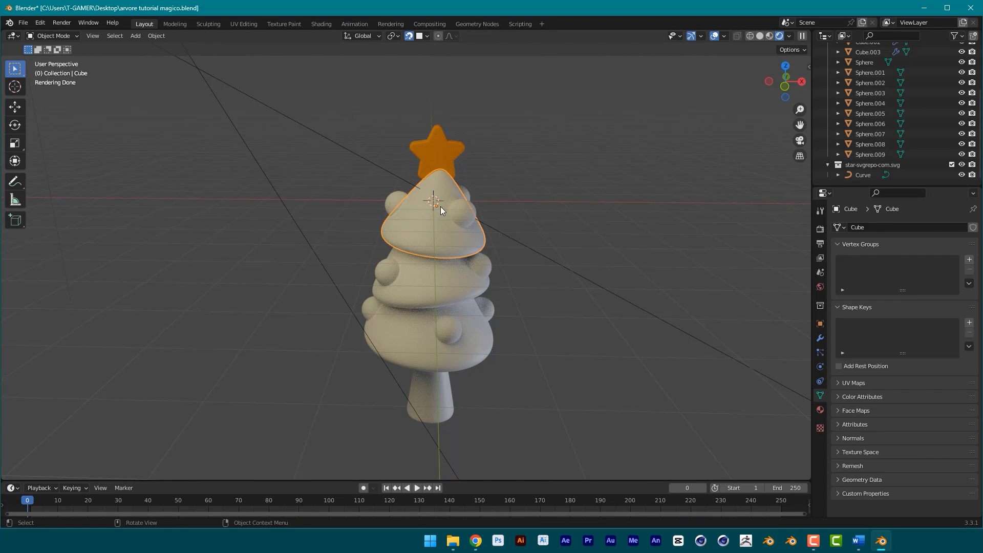
left_click_drag(504, 170, 824, 413, "ctrl")
left_click(821, 410)
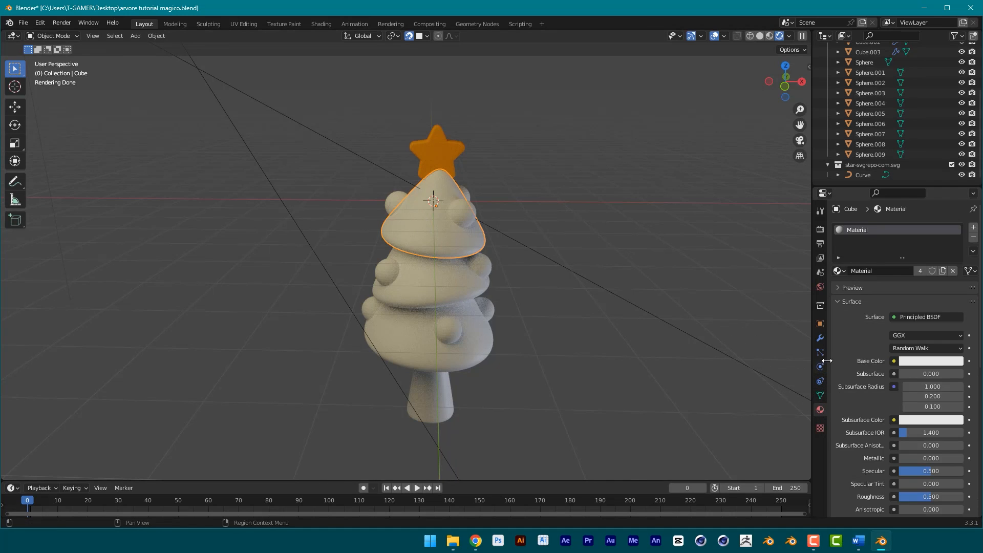
left_click_drag(746, 354, 860, 237, "ctrl")
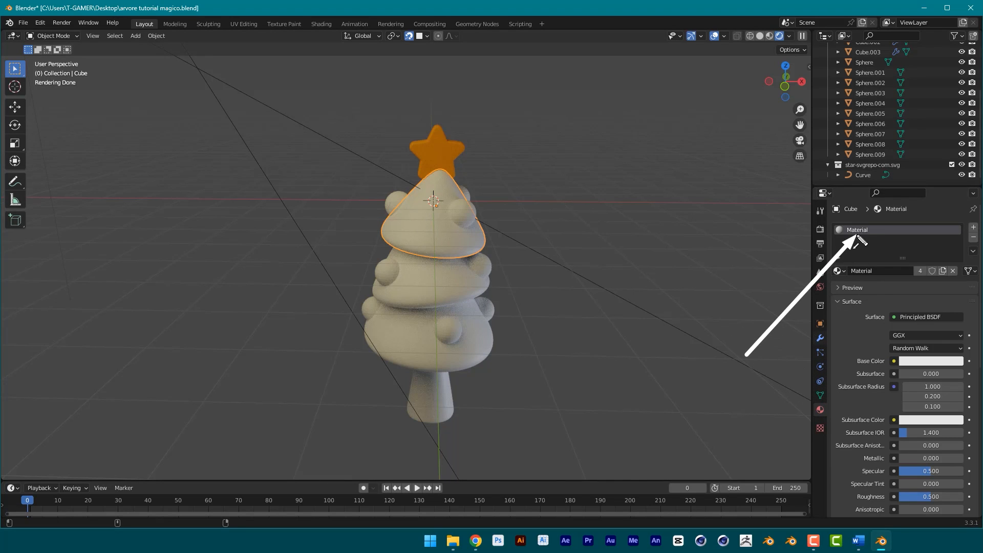
left_click(973, 239)
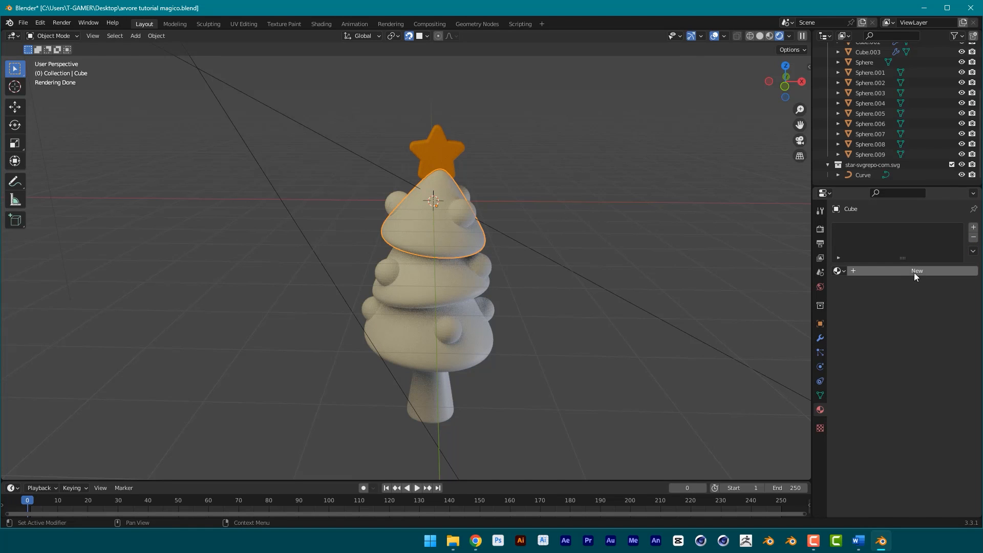
left_click(914, 272)
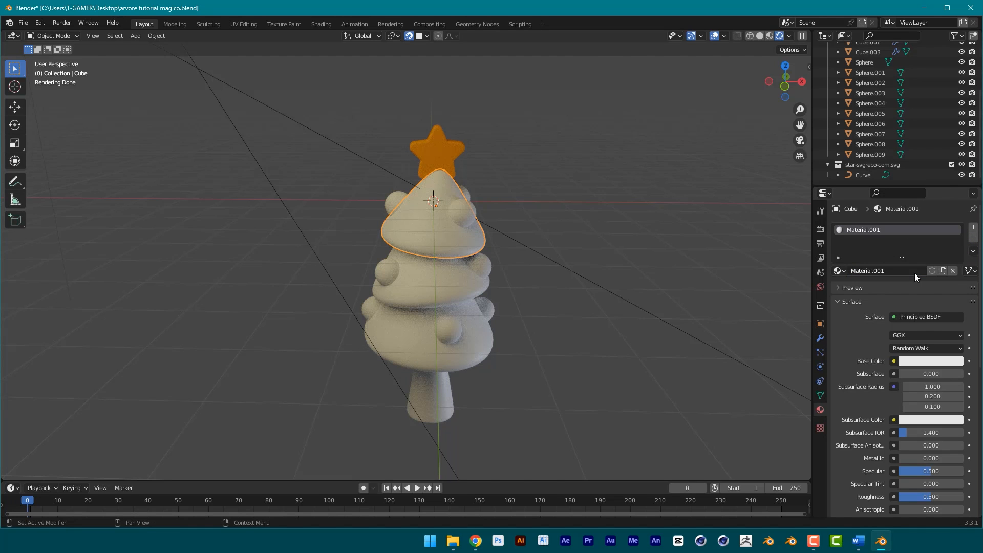
Change the top tier's material surface to Glossy BSDF and color it green, about hex 49E751.
left_click(920, 317)
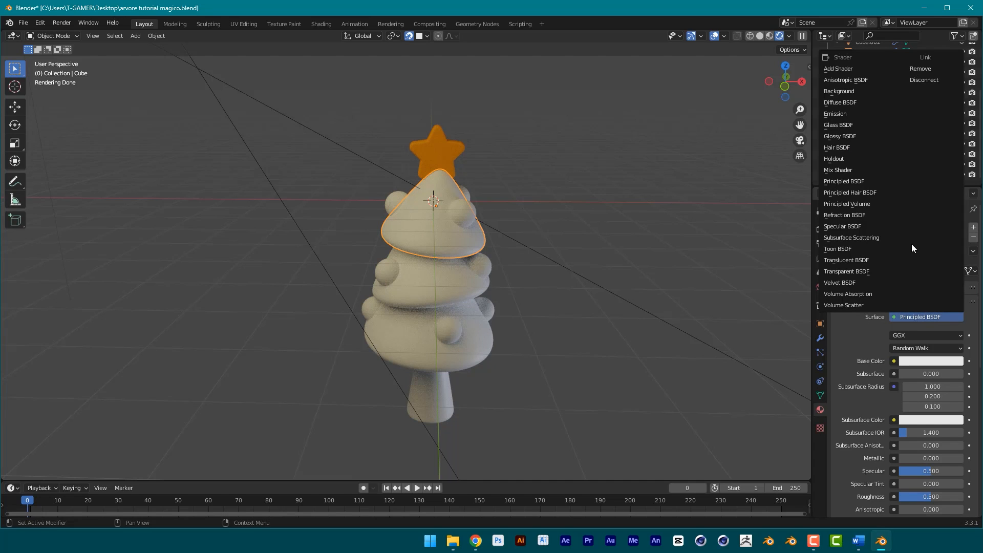
left_click(839, 136)
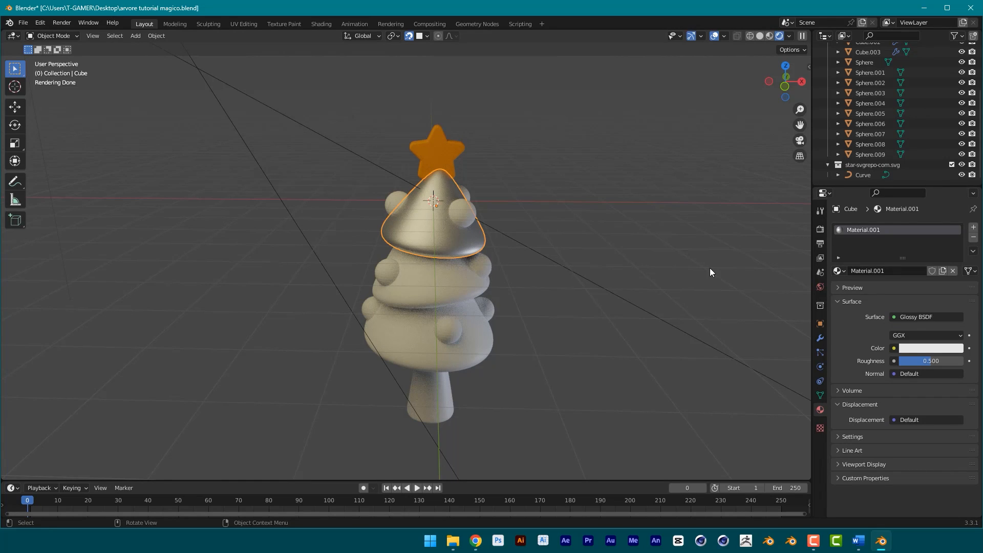
left_click(913, 348)
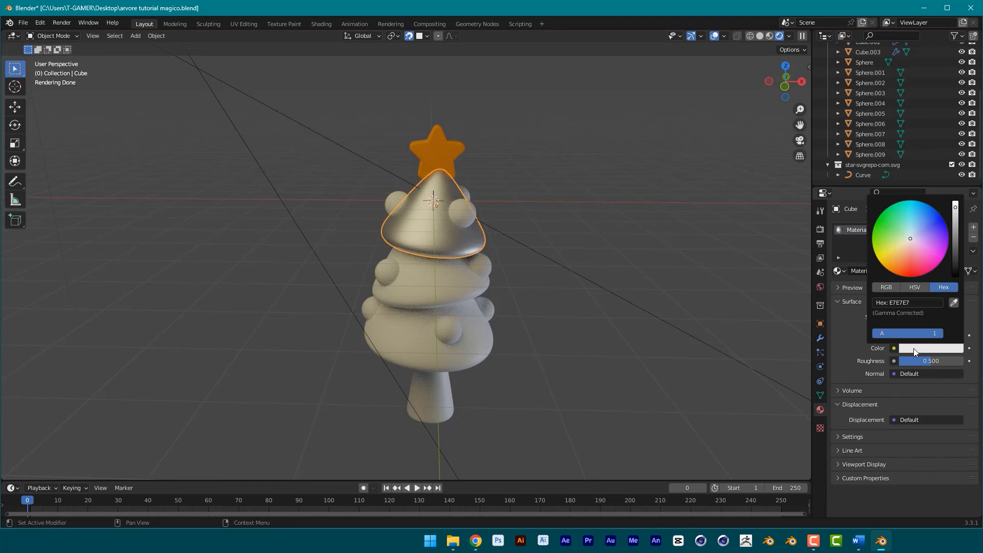
left_click(887, 233)
left_click_drag(888, 233, 888, 224)
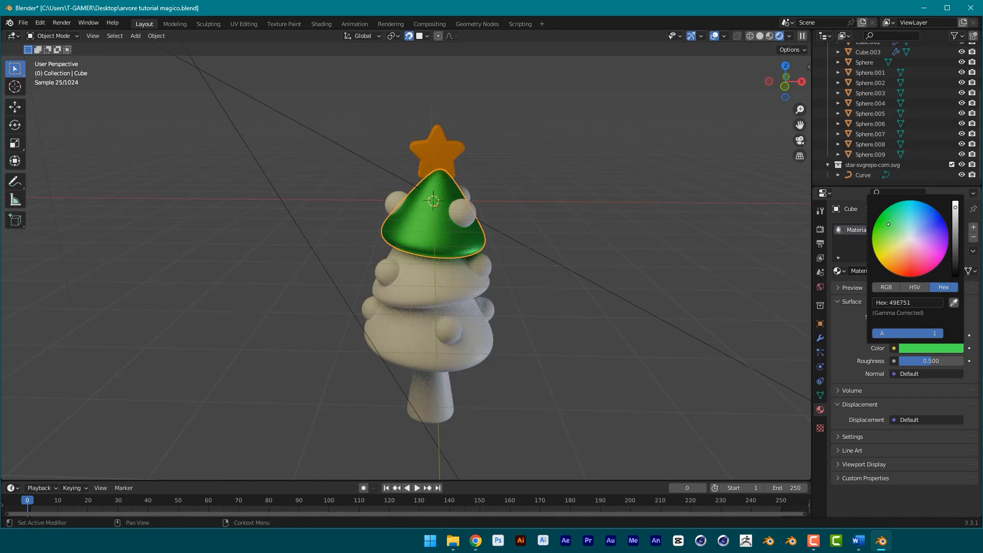
Darken the top foliage tier's green to about hex 3AA73B.
left_click(953, 302)
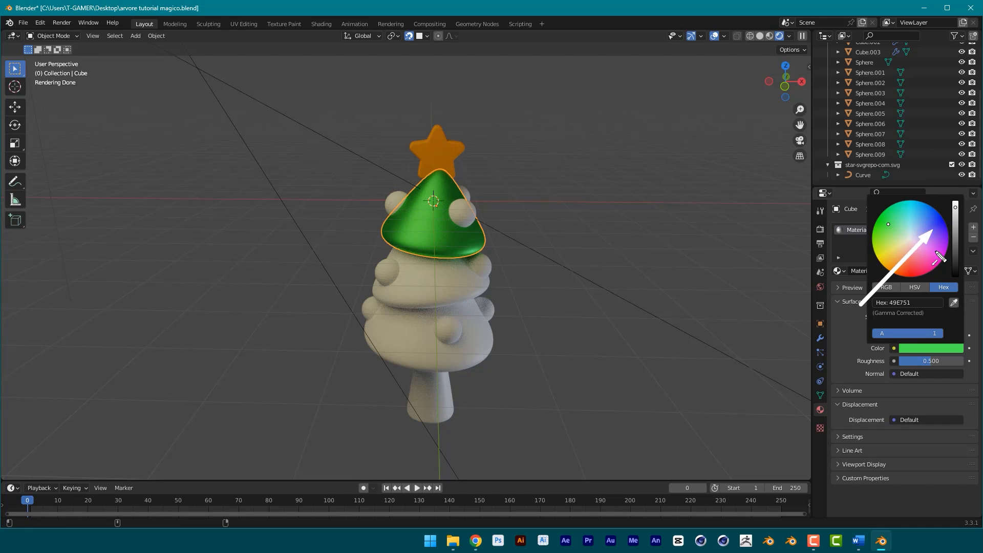
mouse_move(898, 223)
left_mouse_down()
mouse_move(937, 225)
mouse_move(881, 256)
mouse_move(887, 225)
left_mouse_up()
left_click_drag(955, 208, 955, 227)
left_click(889, 225)
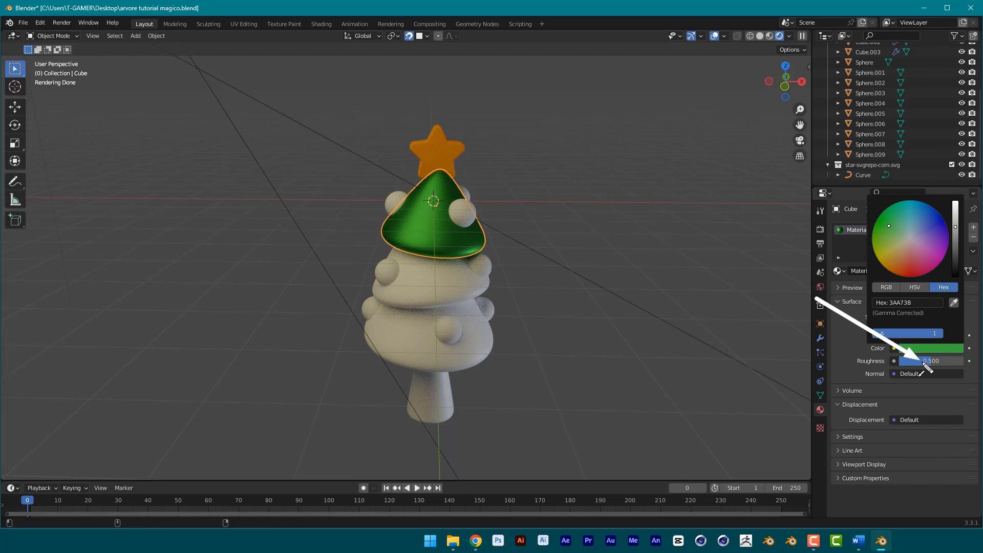
Set the green glossy material's roughness to 0.7.
left_click_drag(926, 361, 899, 361)
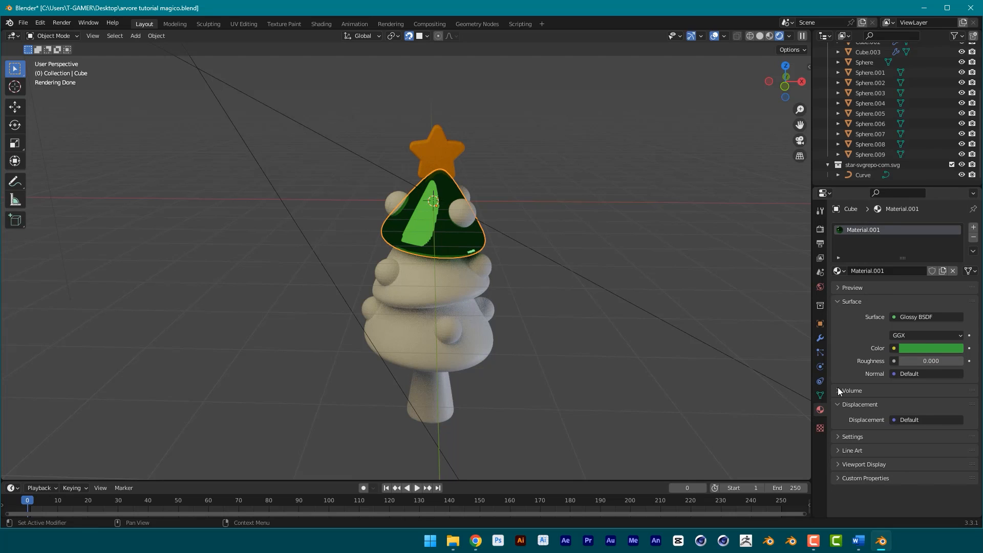
mouse_move(916, 361)
left_mouse_down()
mouse_move(947, 362)
mouse_move(931, 361)
left_mouse_up()
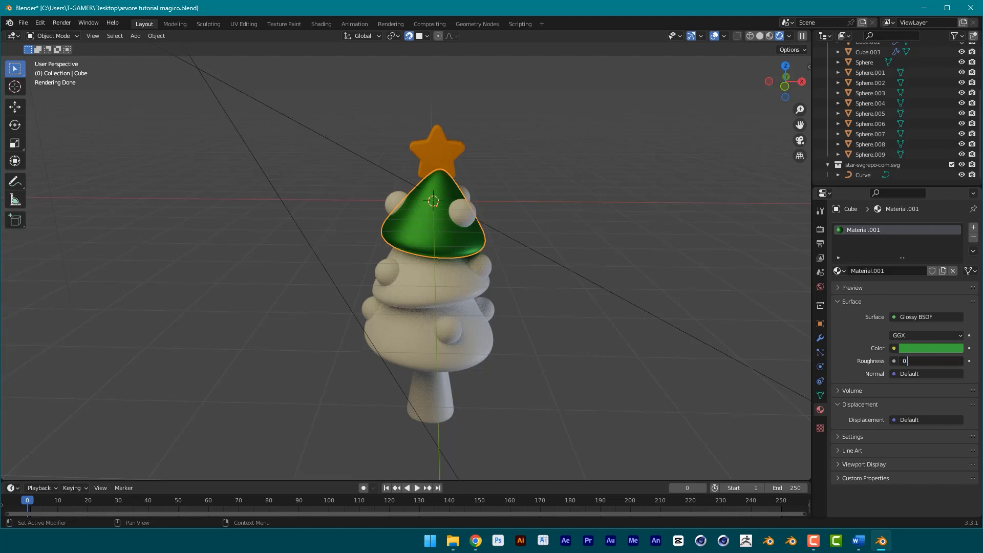
key("Return")
left_click(945, 366)
type("0.7")
key("Return")
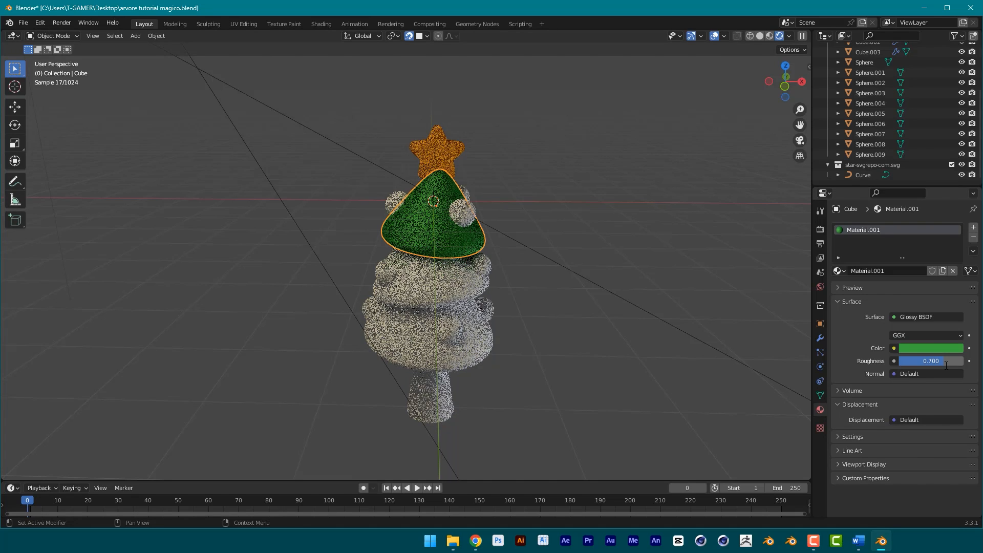
left_click(556, 250)
middle_click_drag(555, 249, 563, 230)
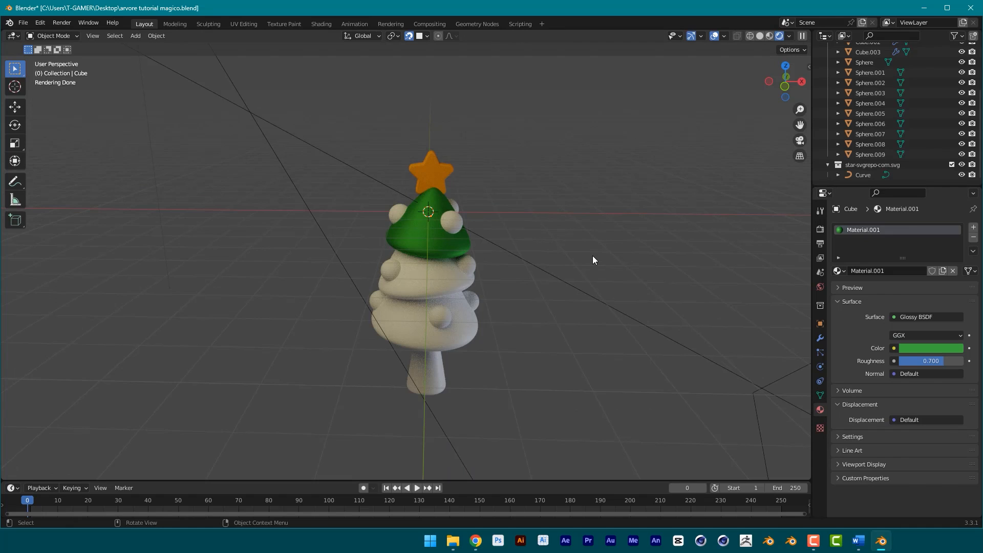
Assign the existing green material, Material.001, to the middle and bottom foliage tiers.
scroll(592, 256, "up", 2)
left_click_drag(560, 214, 451, 293, "ctrl+shift")
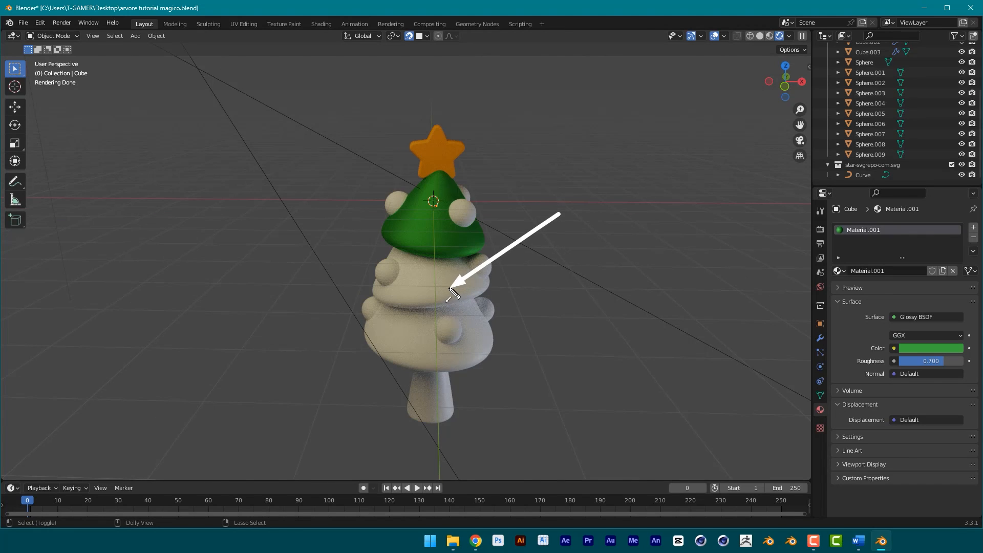
left_click(442, 287)
mouse_move(703, 142)
left_mouse_down("ctrl+shift")
mouse_move(865, 230)
mouse_move(846, 277)
left_mouse_up("ctrl+shift")
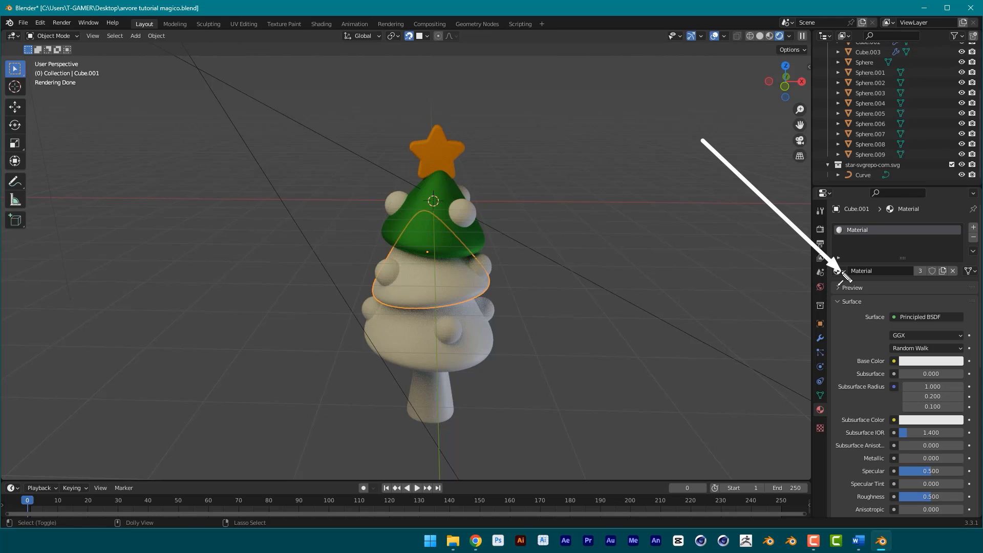
left_click(838, 271)
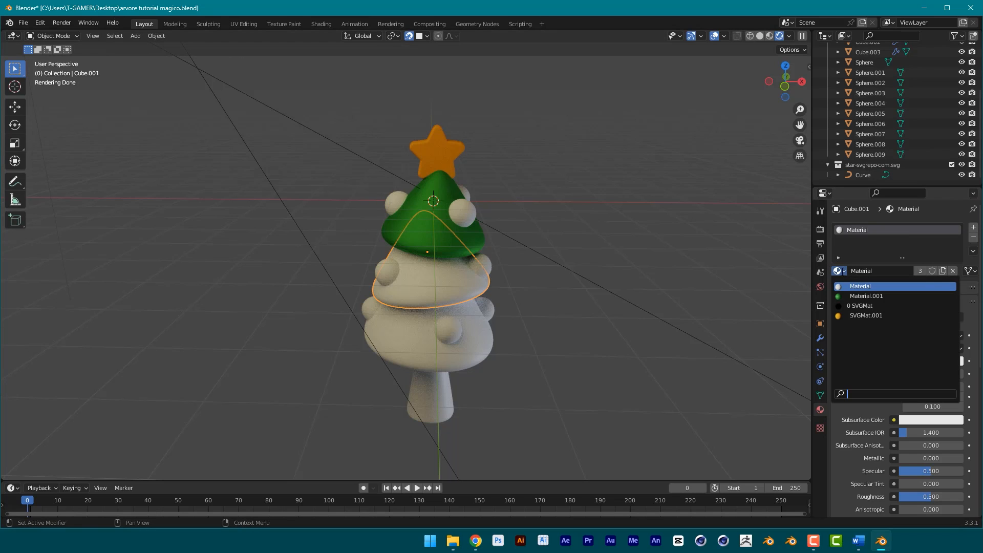
left_click(868, 296)
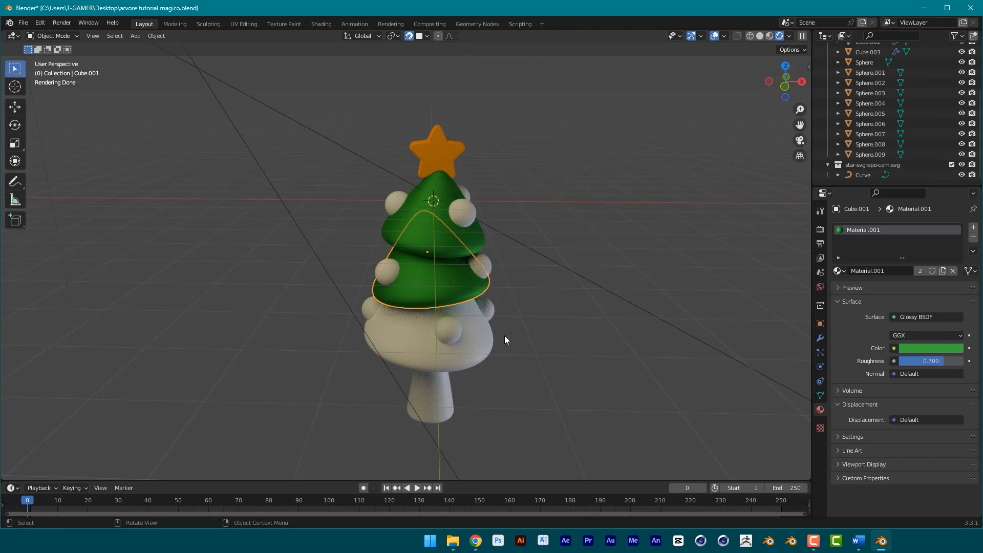
left_click(480, 352)
left_click(839, 271)
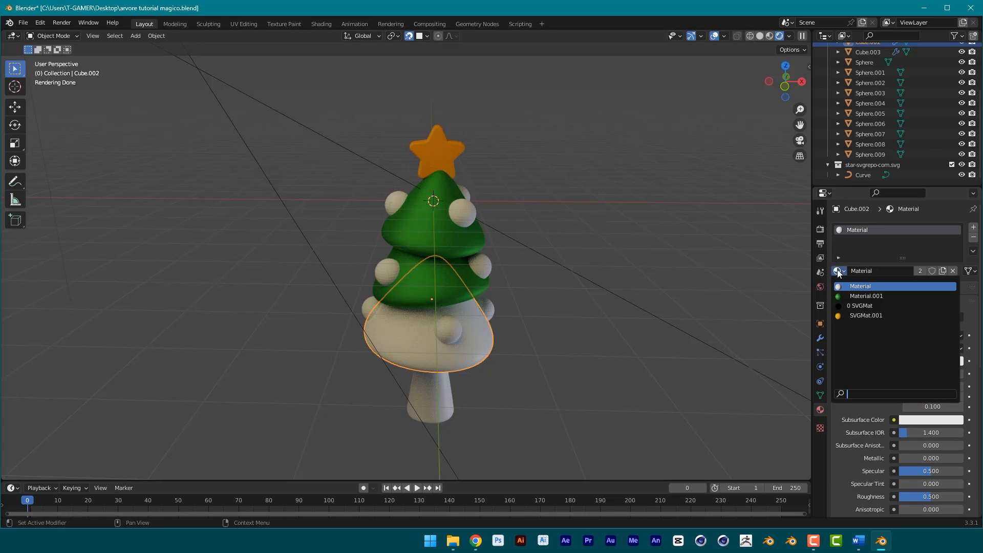
left_click(864, 296)
Replace the star's imported SVGMat.001 material with a new material using a Glossy BSDF surface.
middle_click_drag(557, 187, 568, 213)
scroll(538, 209, "up", 3)
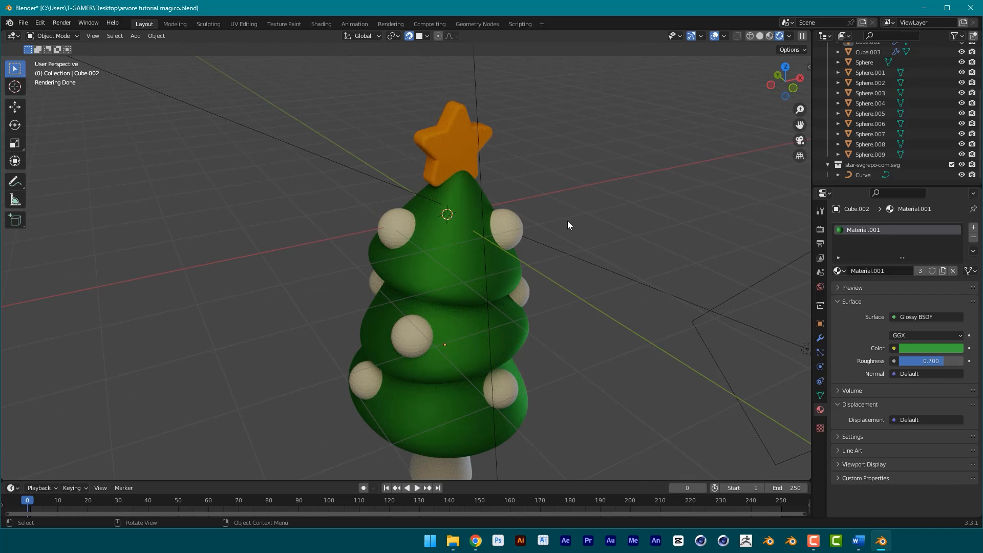
left_click(470, 151)
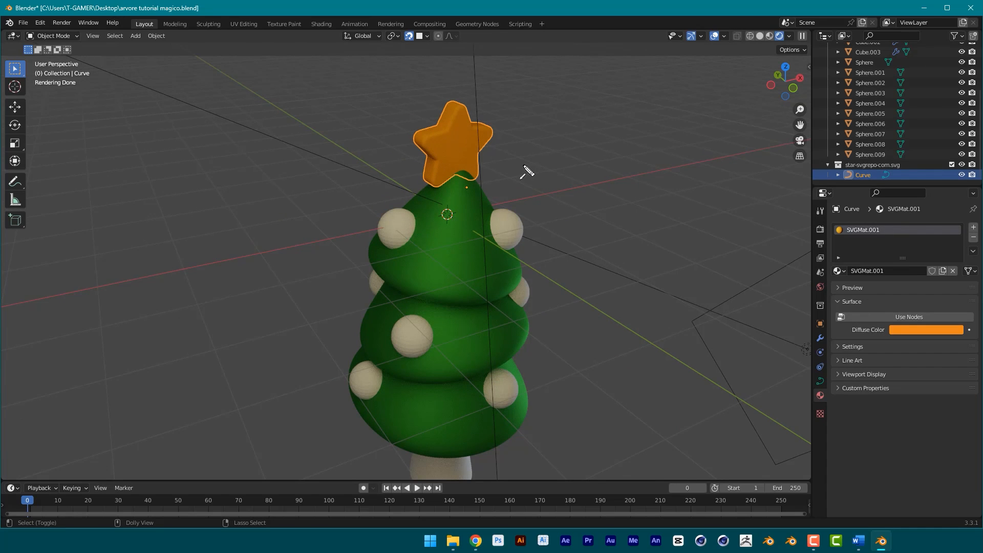
mouse_move(632, 56)
left_mouse_down("ctrl+shift")
mouse_move(410, 138)
mouse_move(512, 211)
mouse_move(486, 397)
mouse_move(567, 320)
mouse_move(470, 135)
mouse_move(463, 148)
mouse_move(778, 149)
mouse_move(878, 226)
mouse_move(846, 226)
mouse_move(967, 238)
left_mouse_up("ctrl+shift")
left_click(973, 237)
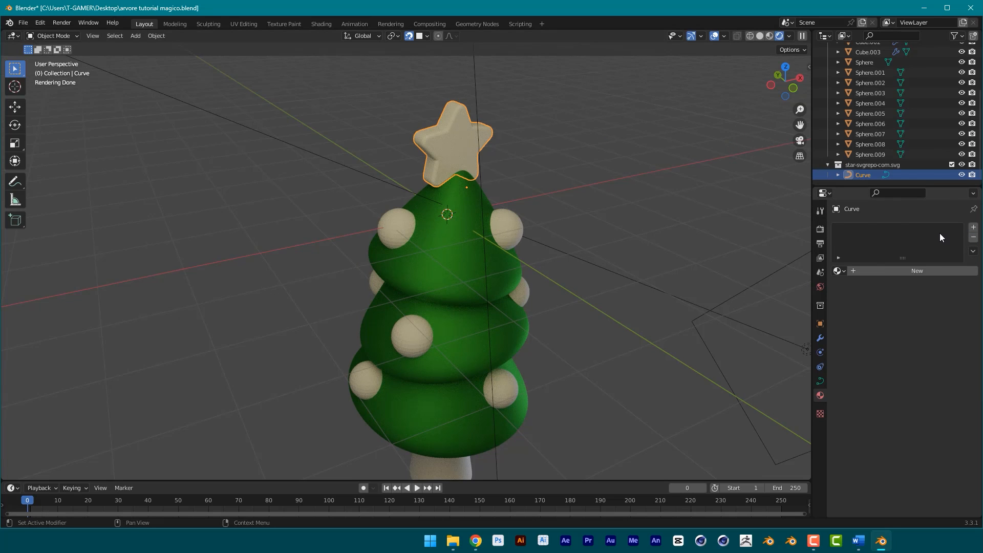
left_click(892, 271)
left_click(903, 318)
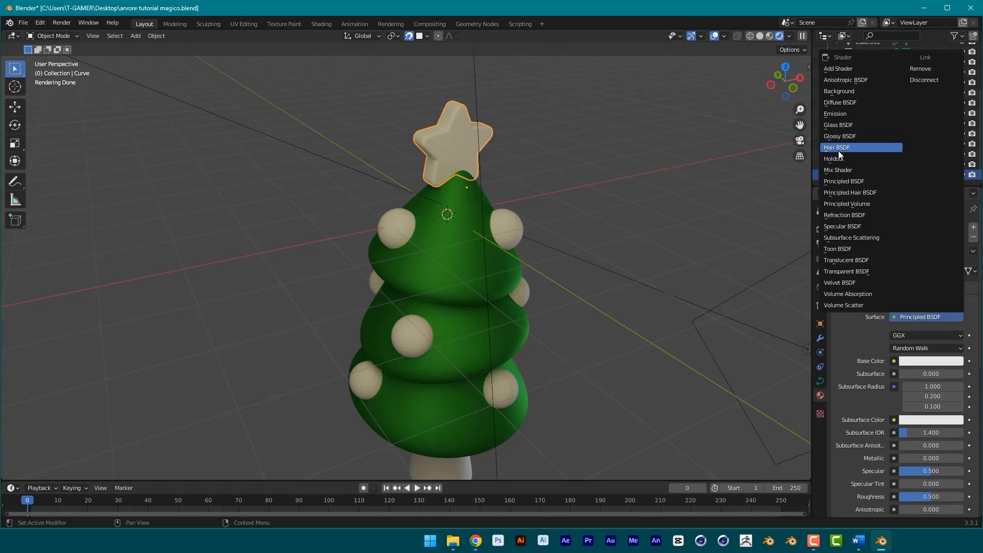
left_click(840, 136)
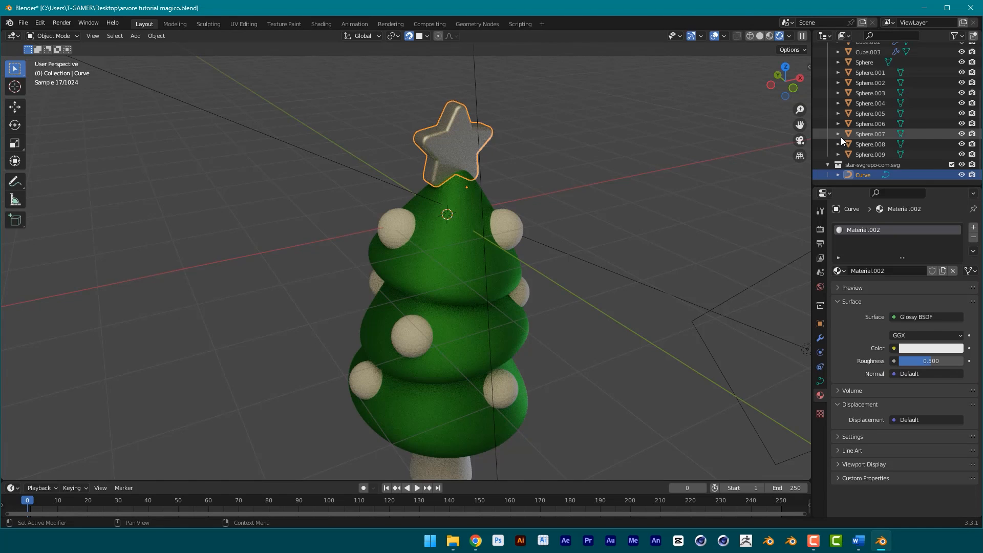
Color the star's material golden yellow, about hex E7BE3B, and set its roughness to 0.4.
left_click(920, 352)
left_click_drag(907, 261, 890, 258)
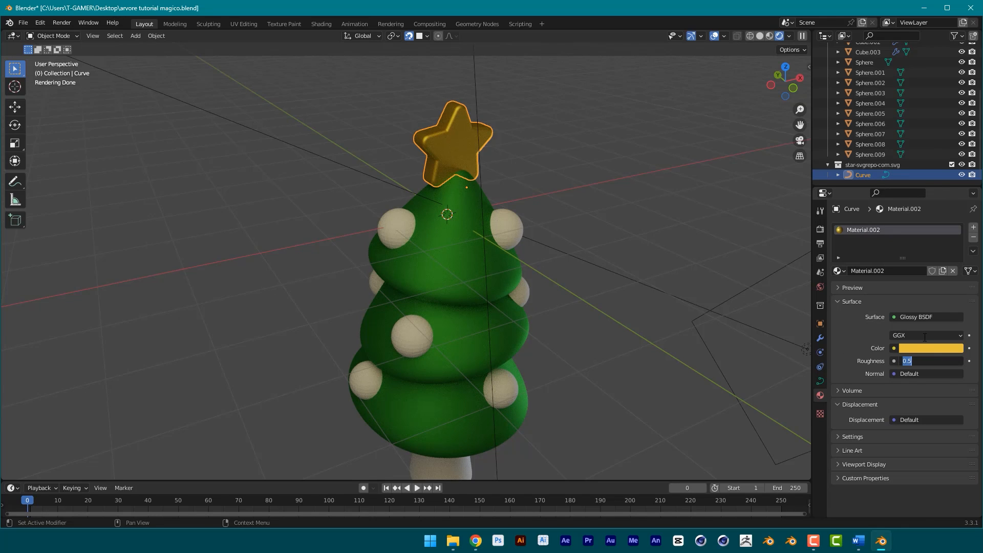
type("0.4")
key("Return")
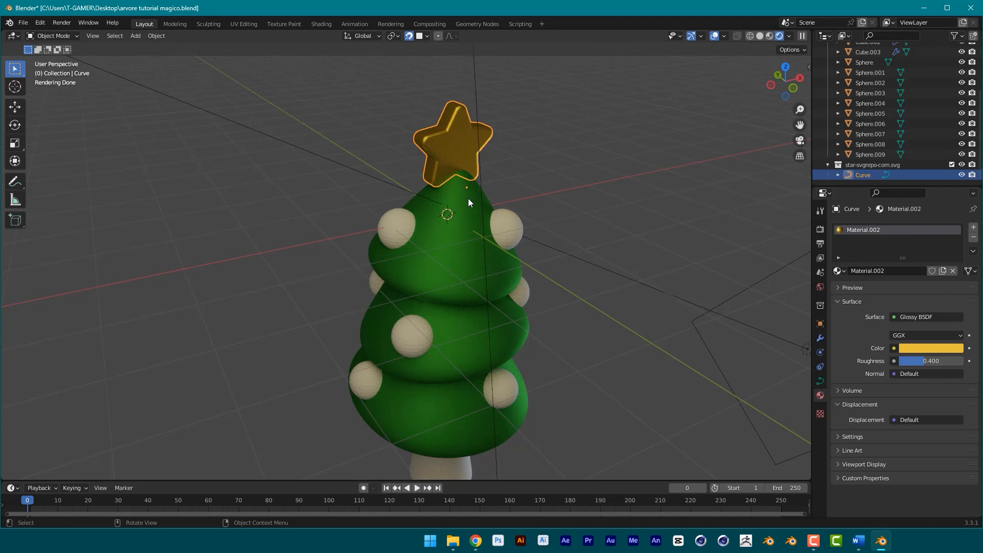
left_click(507, 155)
middle_click_drag(507, 155, 573, 200)
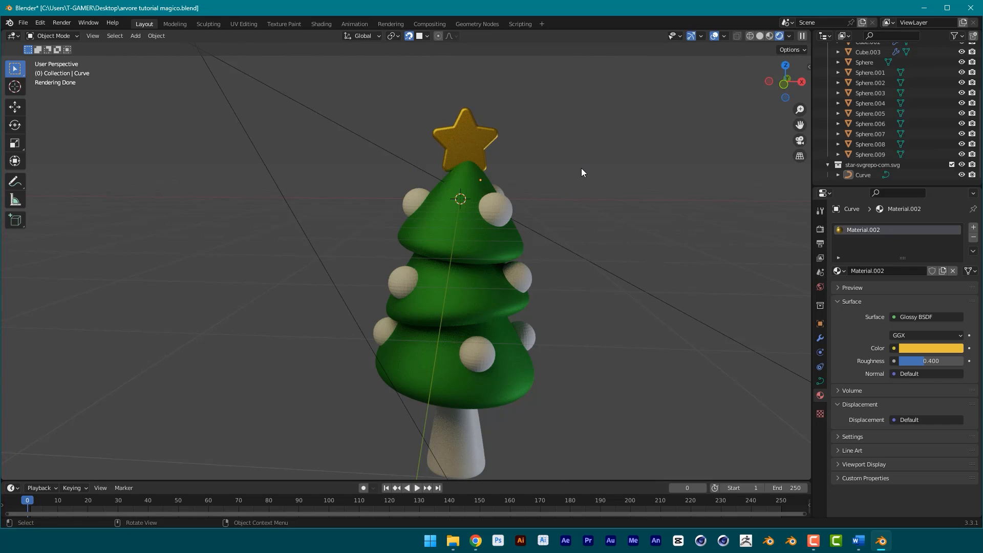
left_click(495, 209)
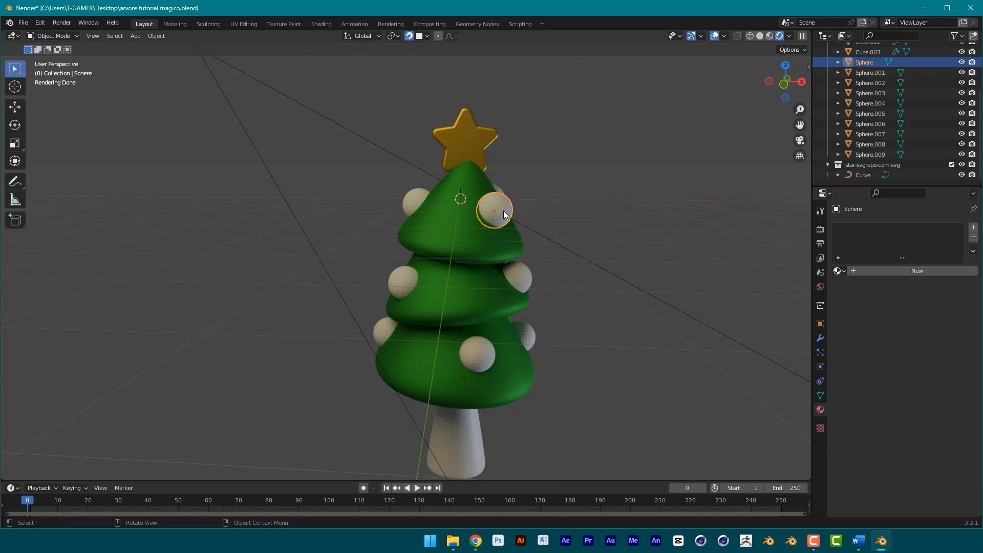
left_click(840, 271)
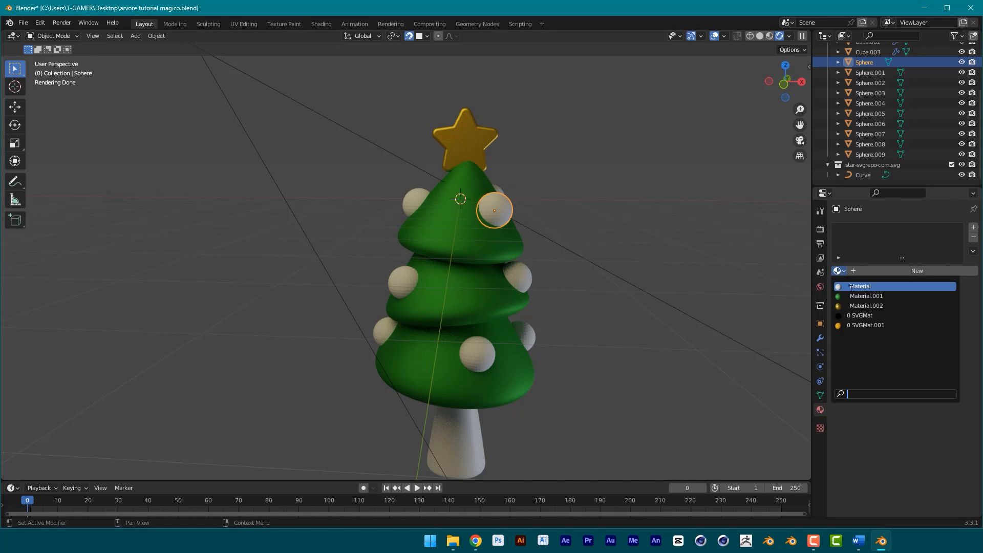
left_click(869, 305)
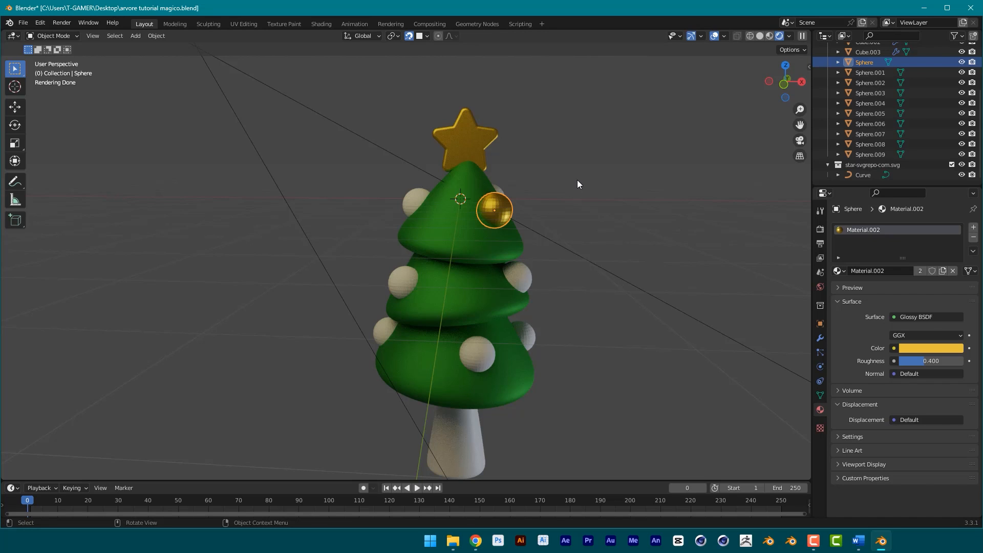
key("ctrl+z")
key("ctrl+z")
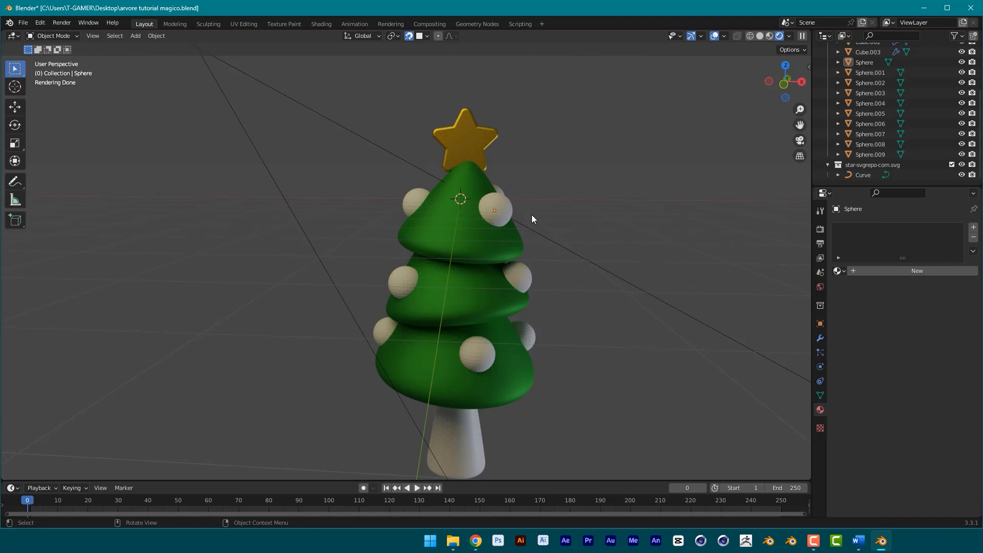
Select five ornament spheres spread around the tree plus the star as the active object, and link the star's gold material to them.
left_click(494, 215)
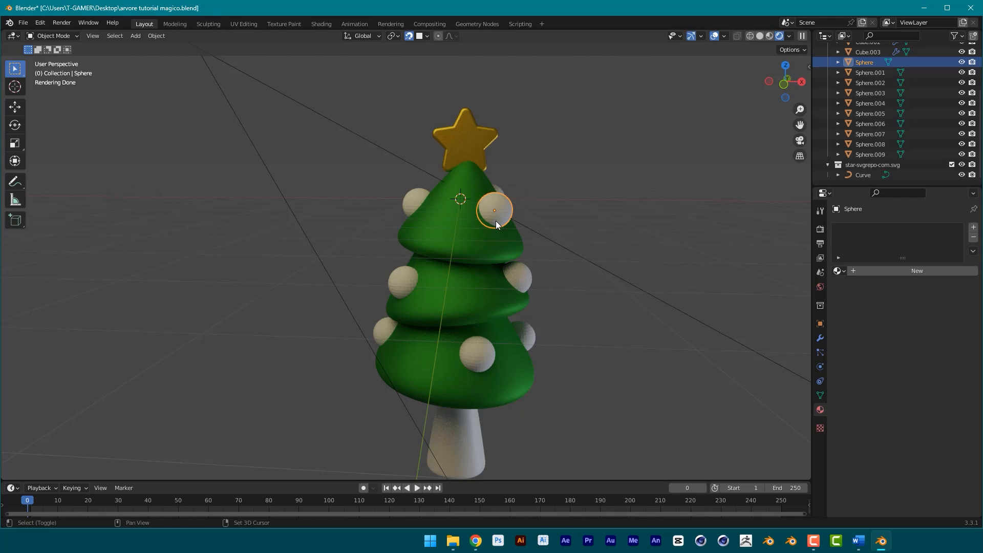
left_click(409, 283, "shift")
left_click(484, 357, "shift")
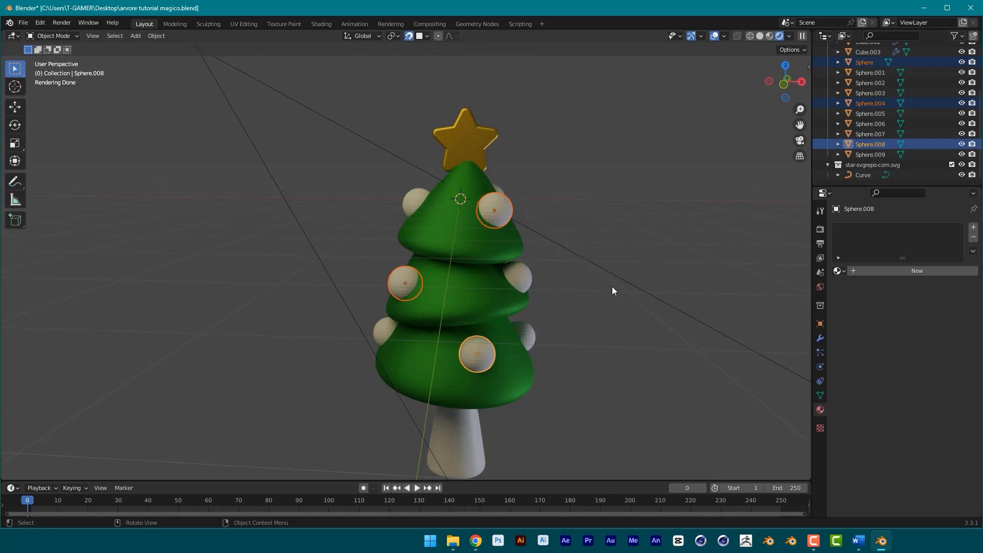
middle_click_drag(612, 286, 394, 347)
left_click(394, 351, "shift")
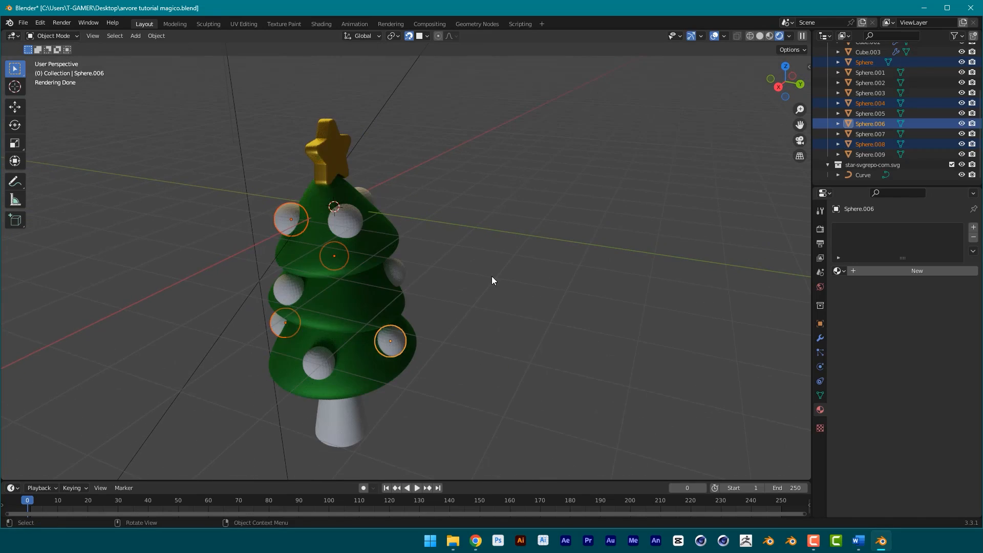
middle_click_drag(491, 276, 637, 257)
left_click(388, 269, "shift")
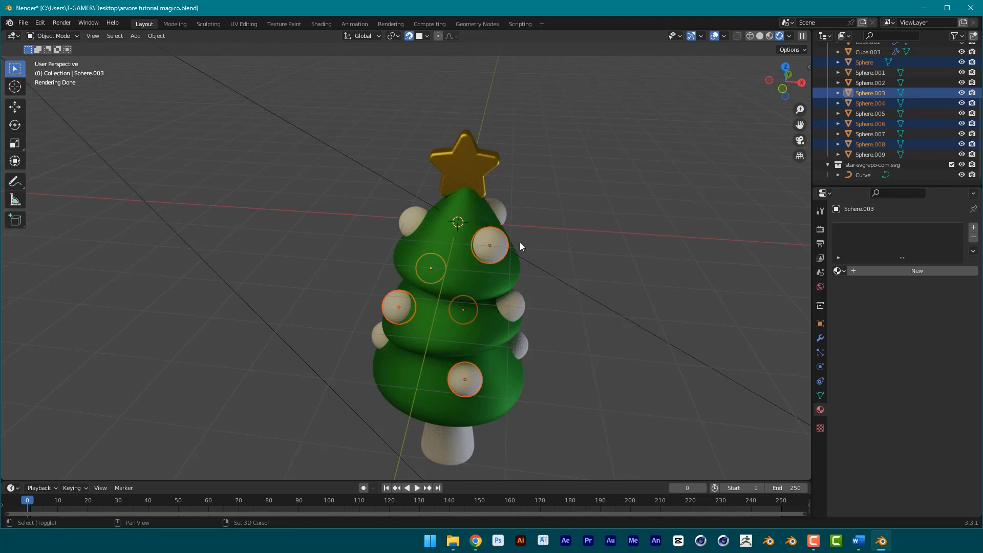
left_click(476, 163, "shift")
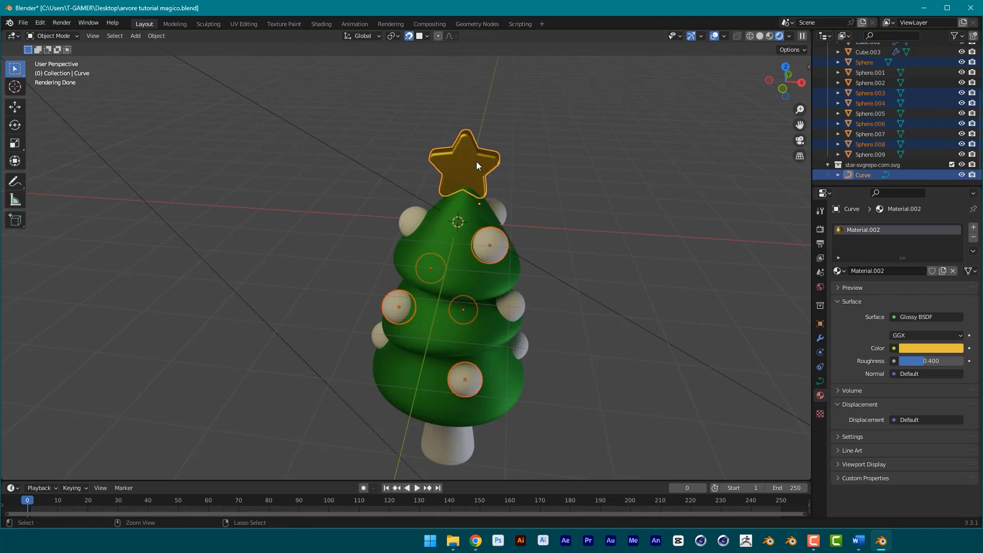
key("ctrl+l")
mouse_move(622, 211)
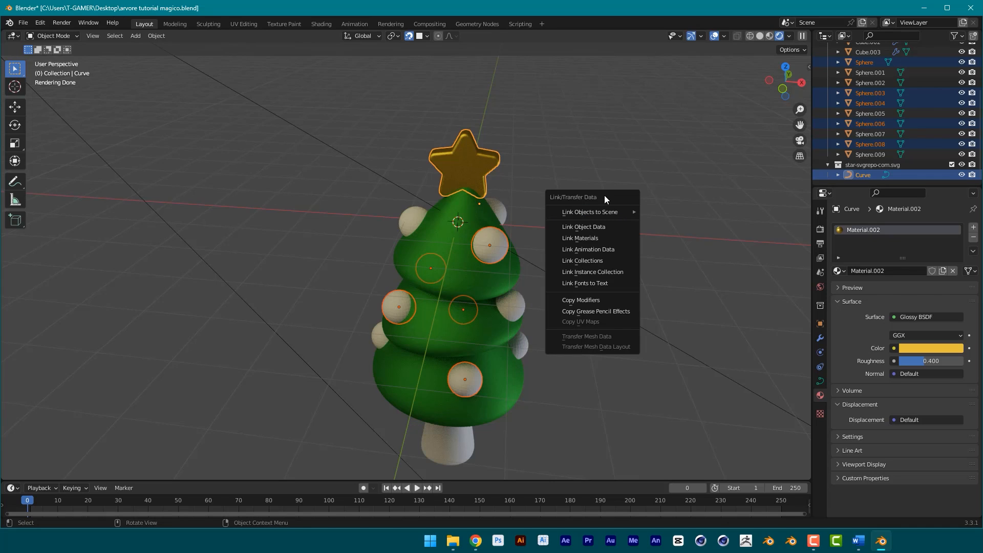
left_click(576, 238)
left_click(579, 225)
Assign Material.002 to the upper uncolored ornament opposite the gold one, make it a single-user copy, and color it bright red.
middle_click_drag(579, 247, 597, 198)
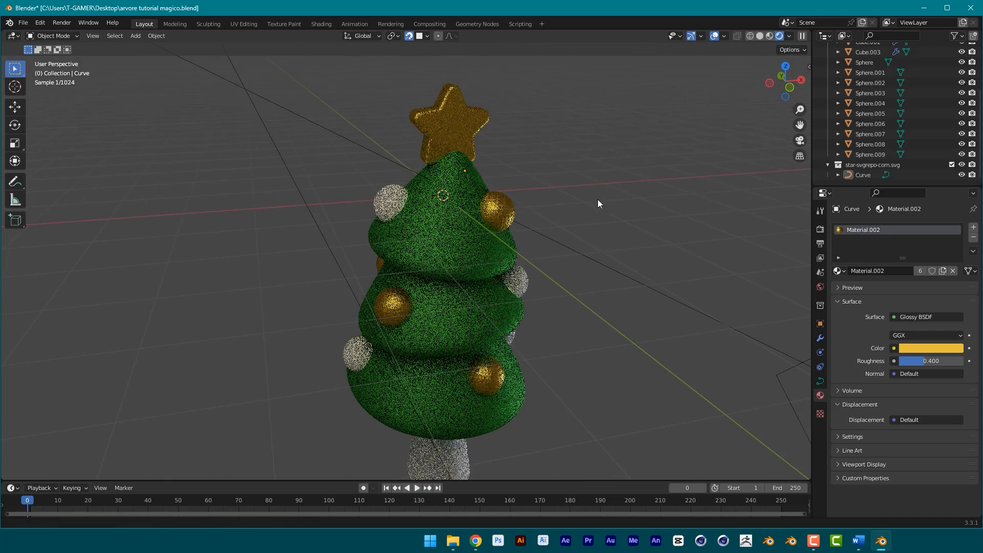
left_click(387, 211)
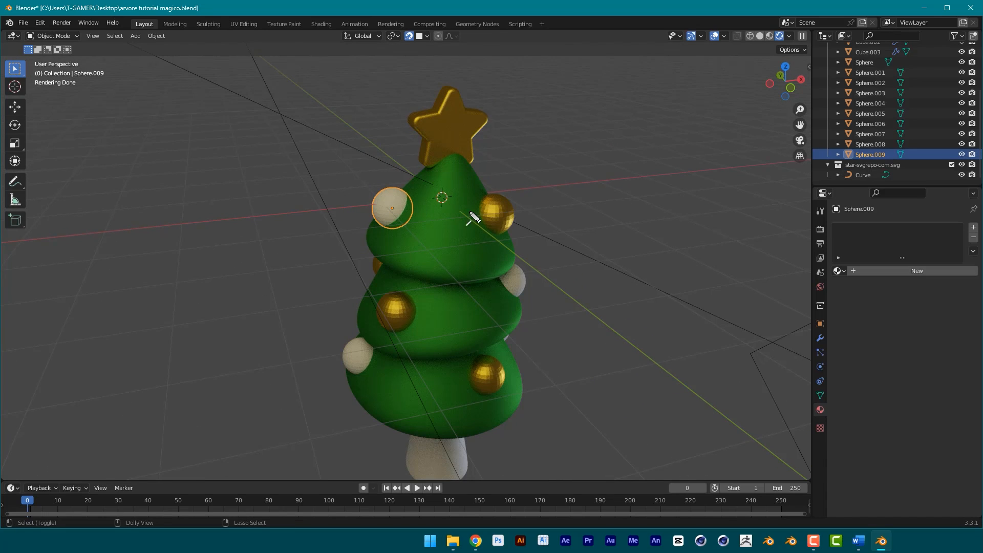
left_click(838, 271)
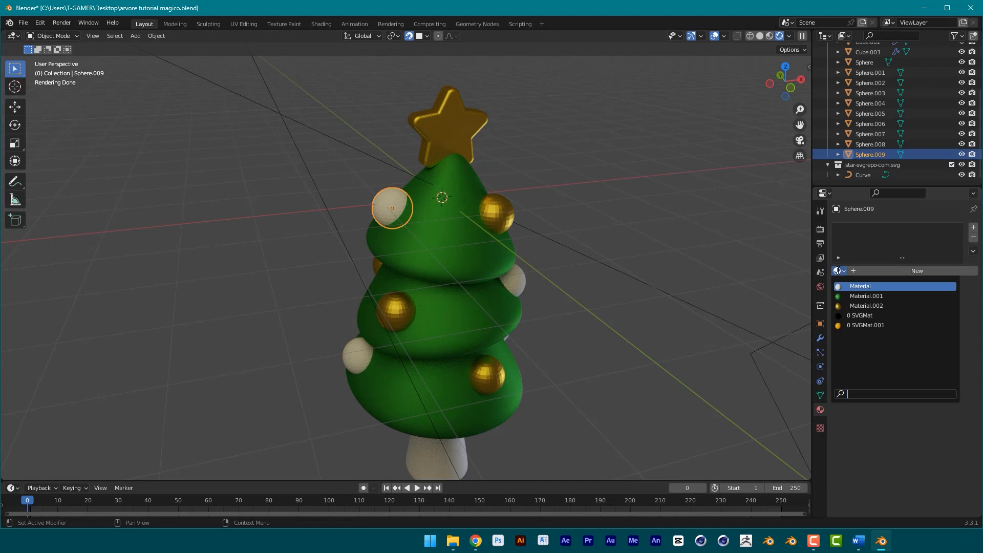
left_click(865, 306)
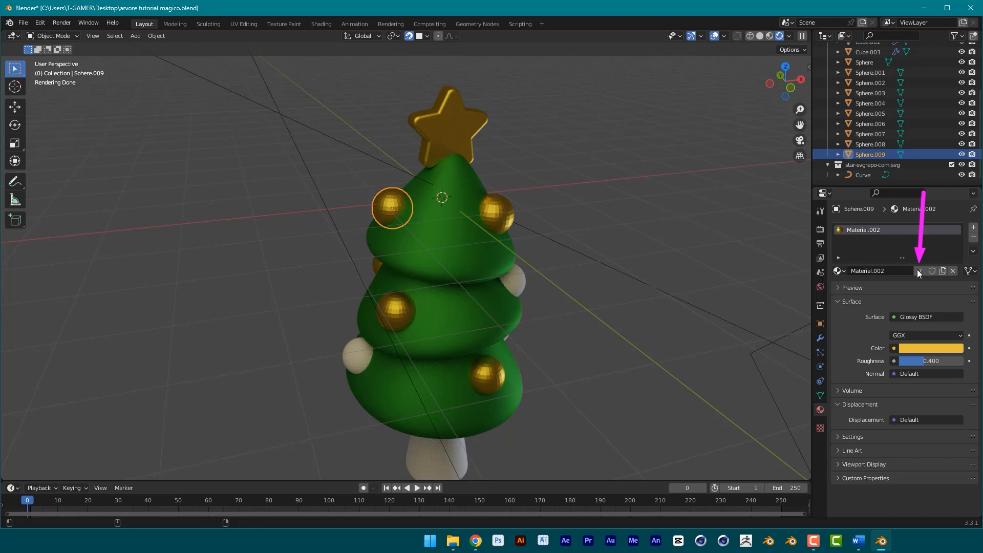
left_click(919, 270)
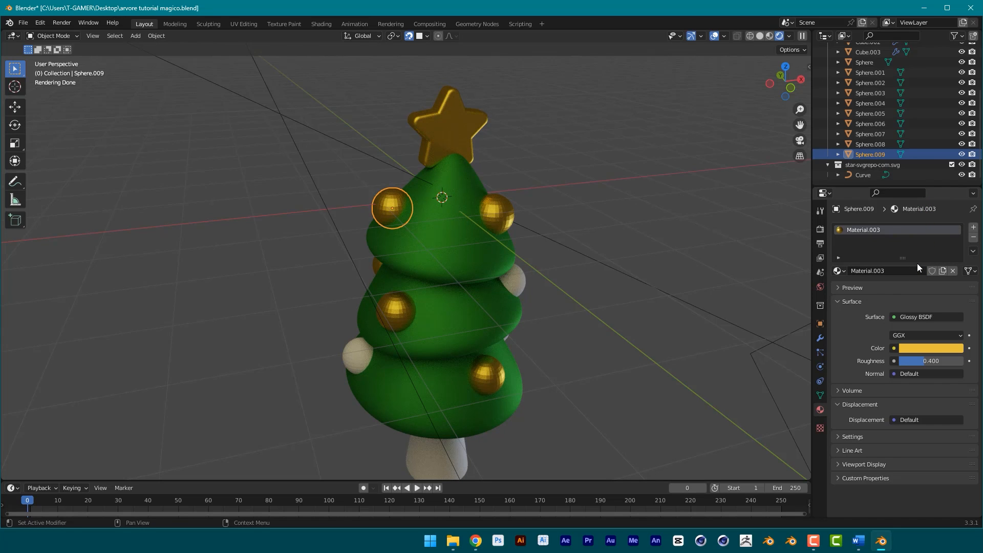
left_click(915, 348)
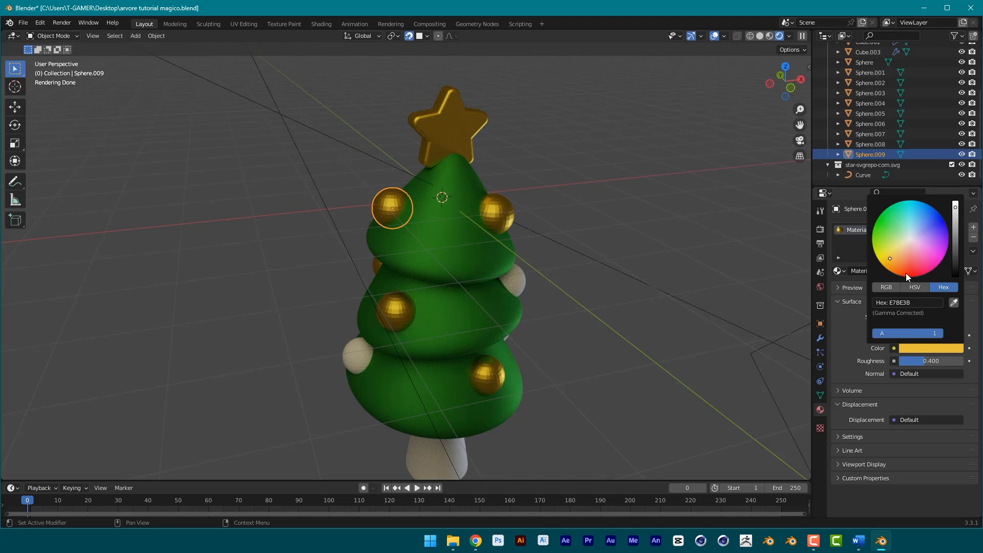
left_click(906, 276)
Select the four remaining uncolored ornament spheres with the red ornament as the active object, and link its red material to them.
scroll(563, 205, "down", 3)
middle_click_drag(522, 223, 386, 348)
left_click(379, 323)
left_click(476, 266, "shift")
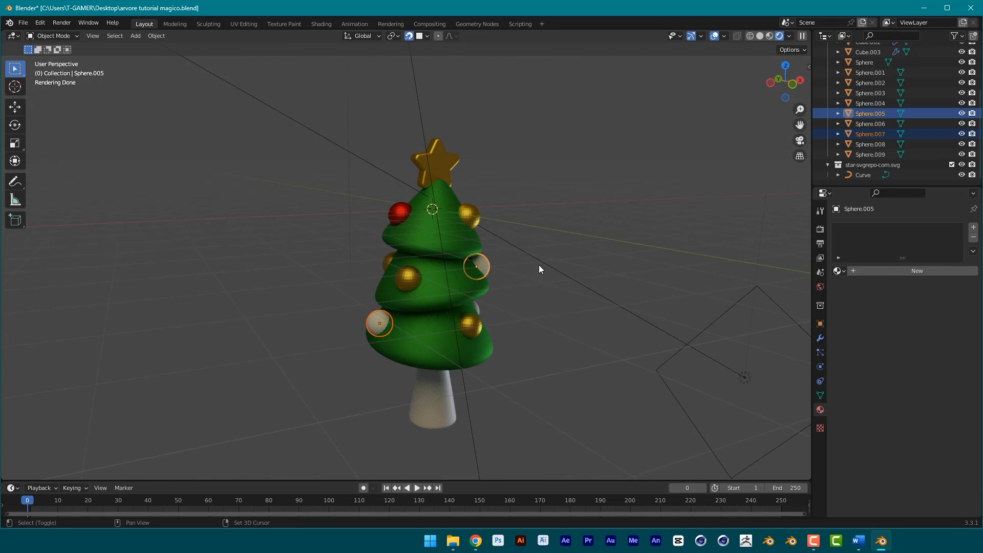
middle_click_drag(539, 266, 615, 272)
left_click(411, 221, "shift")
left_click(409, 332, "shift")
key("ctrl+z")
left_click(423, 336, "shift")
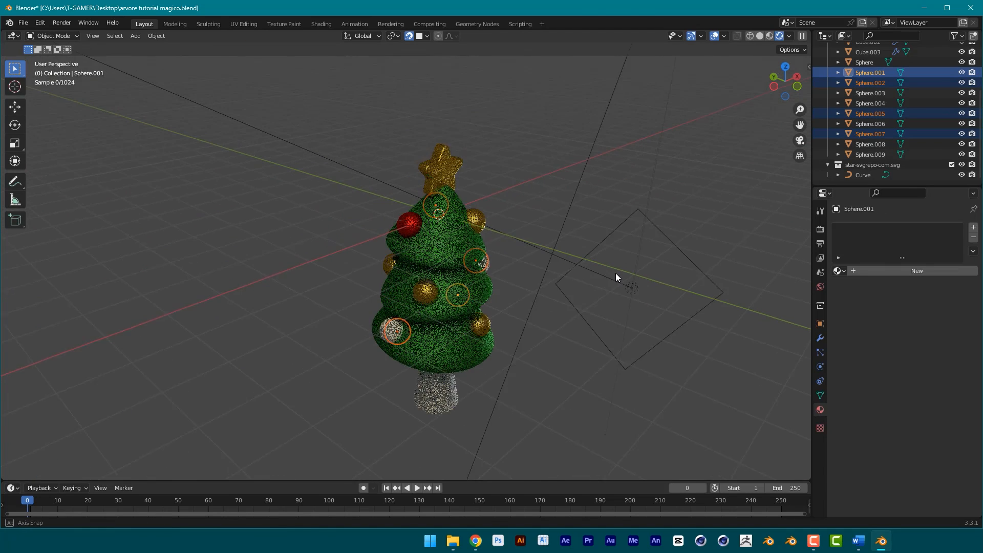
left_click(416, 231, "shift")
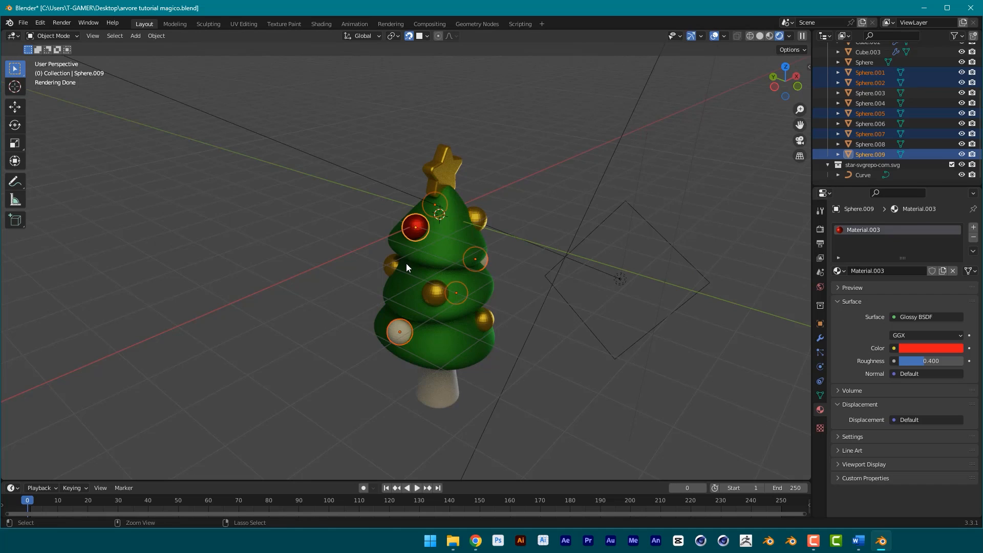
key("ctrl+l")
left_click(378, 264)
left_click(534, 170)
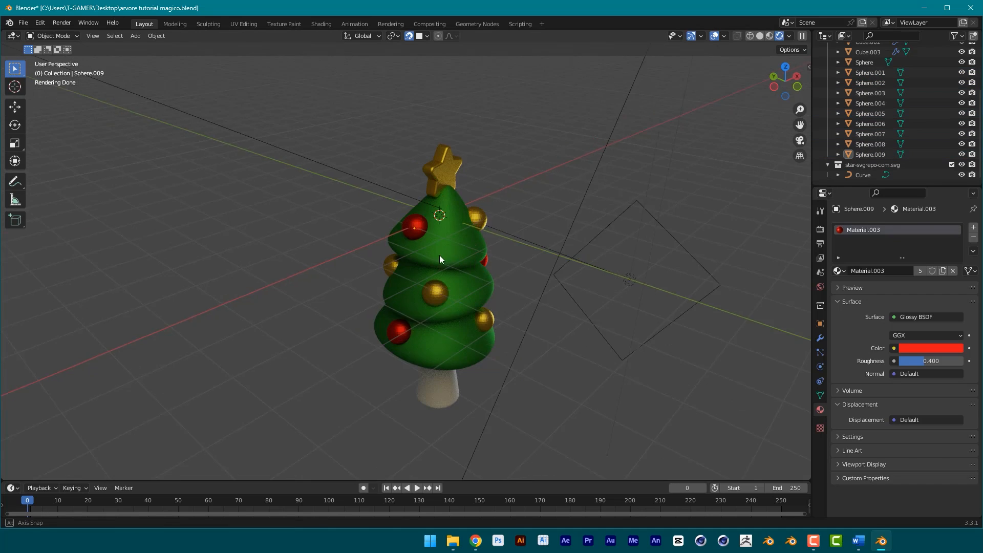
Inspect the trunk's material and review the colored tree from different angles and distances.
middle_click_drag(439, 255, 503, 225)
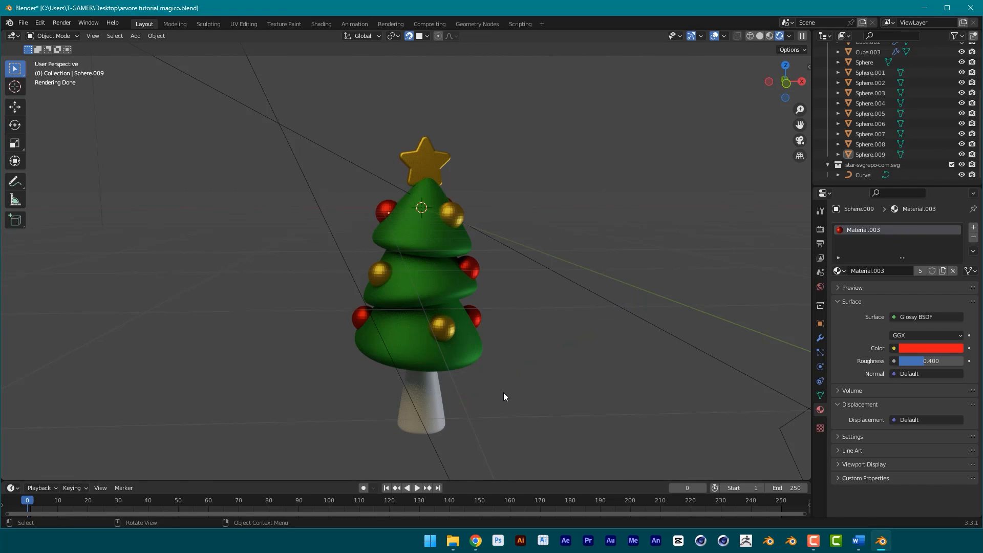
left_click(432, 409)
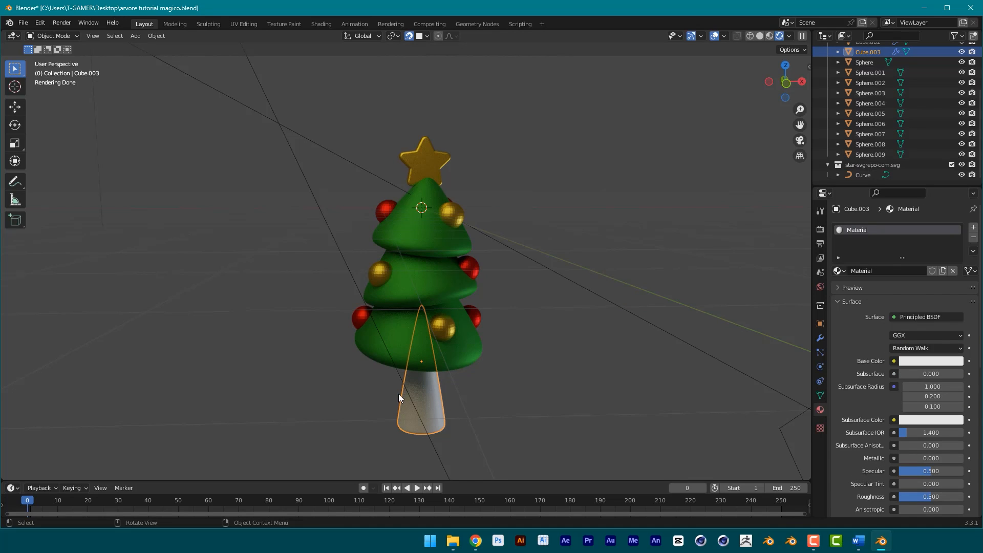
left_click(491, 322)
scroll(533, 271, "down", 2)
left_click(858, 541)
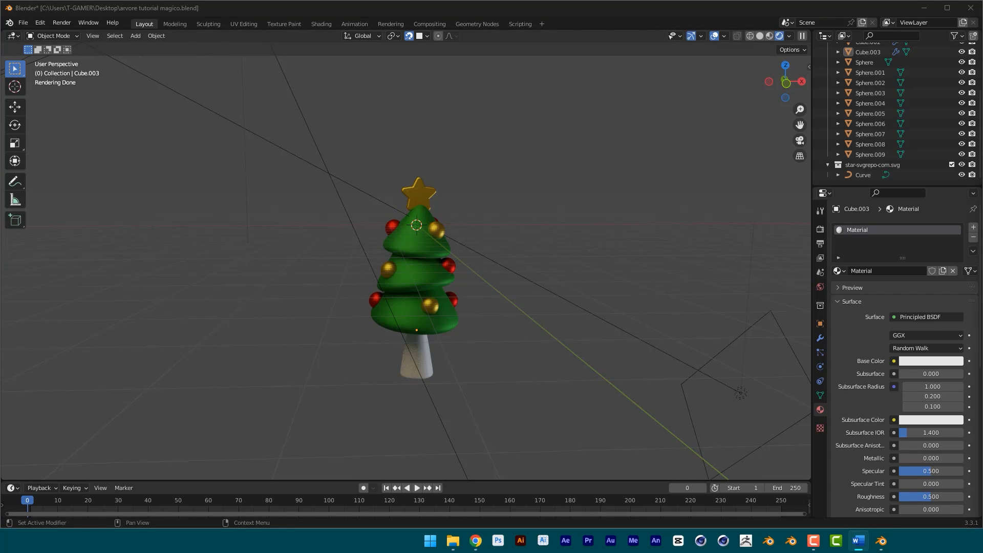
left_click(471, 242)
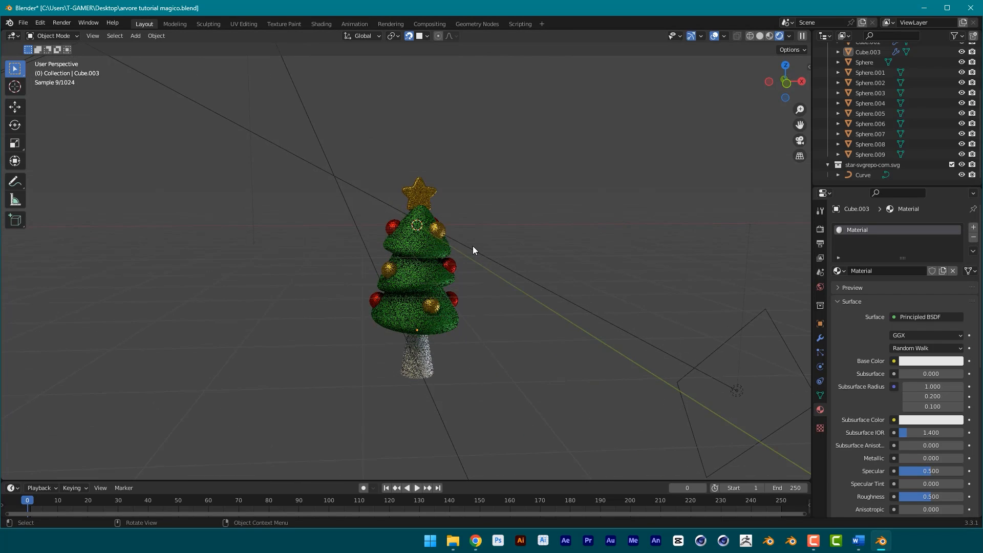
scroll(508, 245, "up", 3)
scroll(533, 253, "down", 3)
middle_click_drag(533, 253, 702, 237)
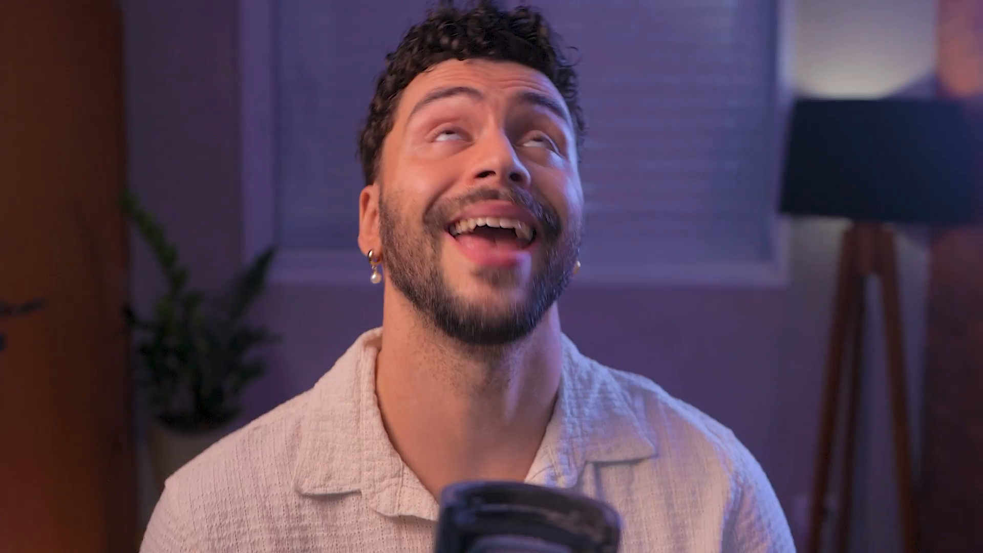